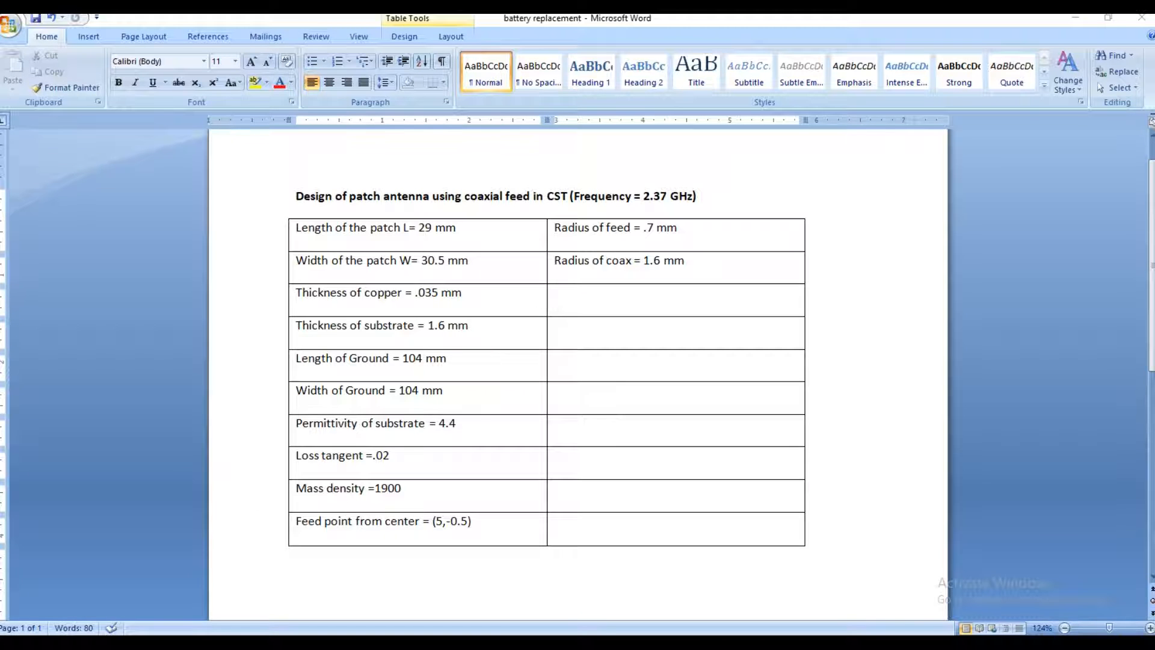
Step: Launch CST STUDIO SUITE 2017 and decline the Quick Introduction Video
key(super)
text(cst)
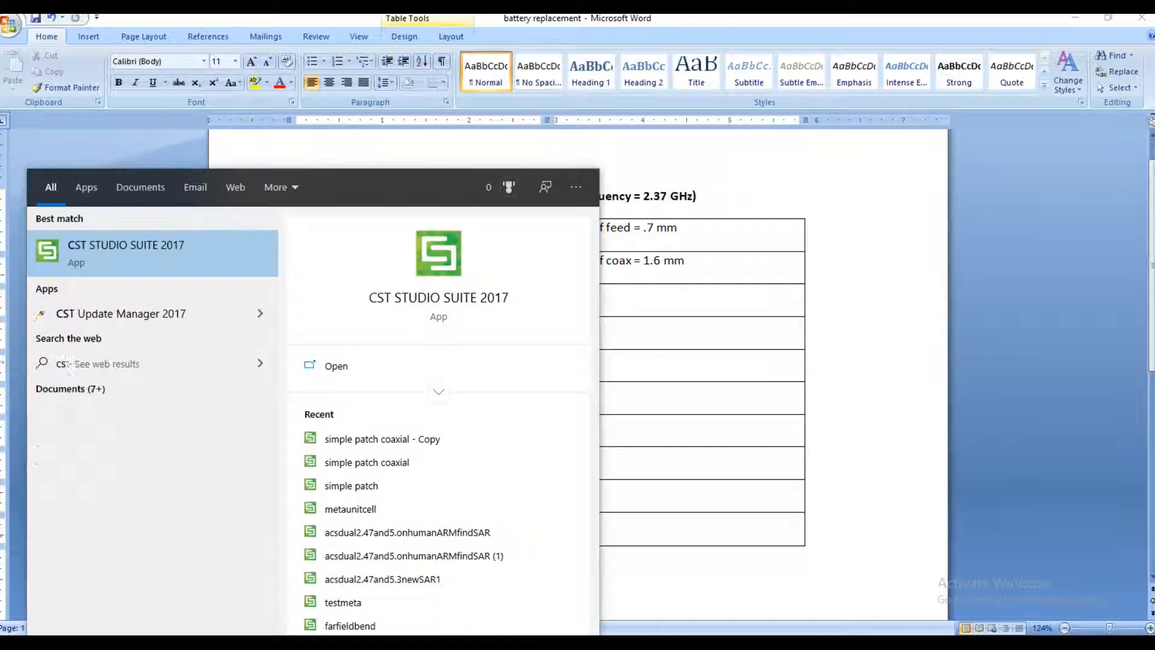
click(156, 258)
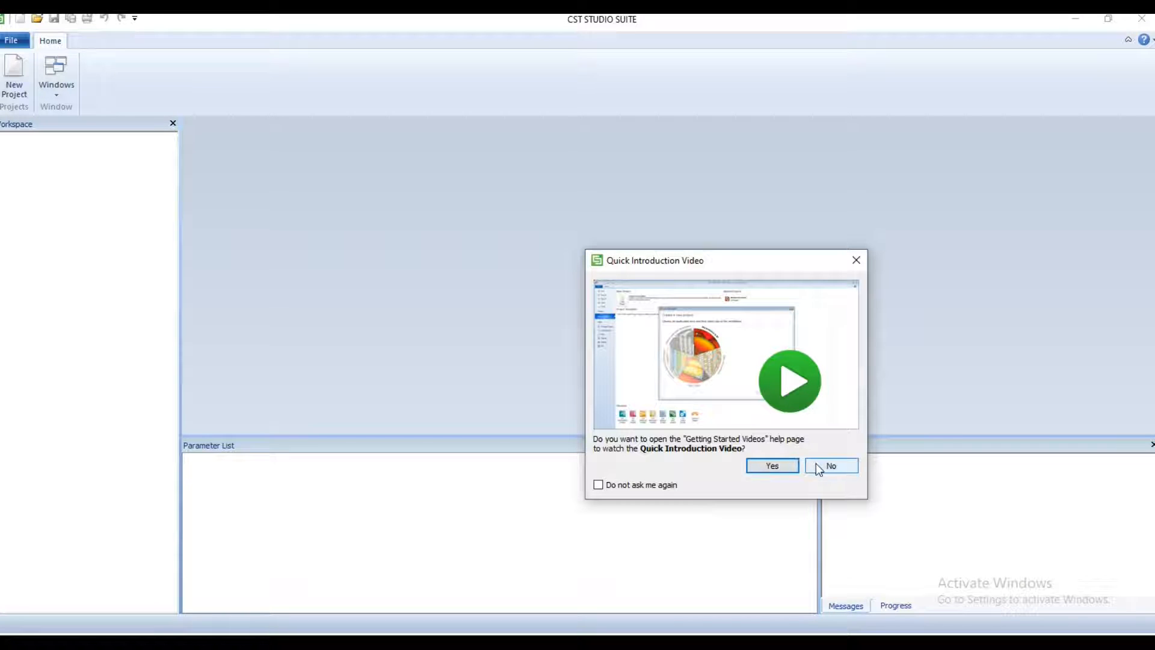
click(830, 466)
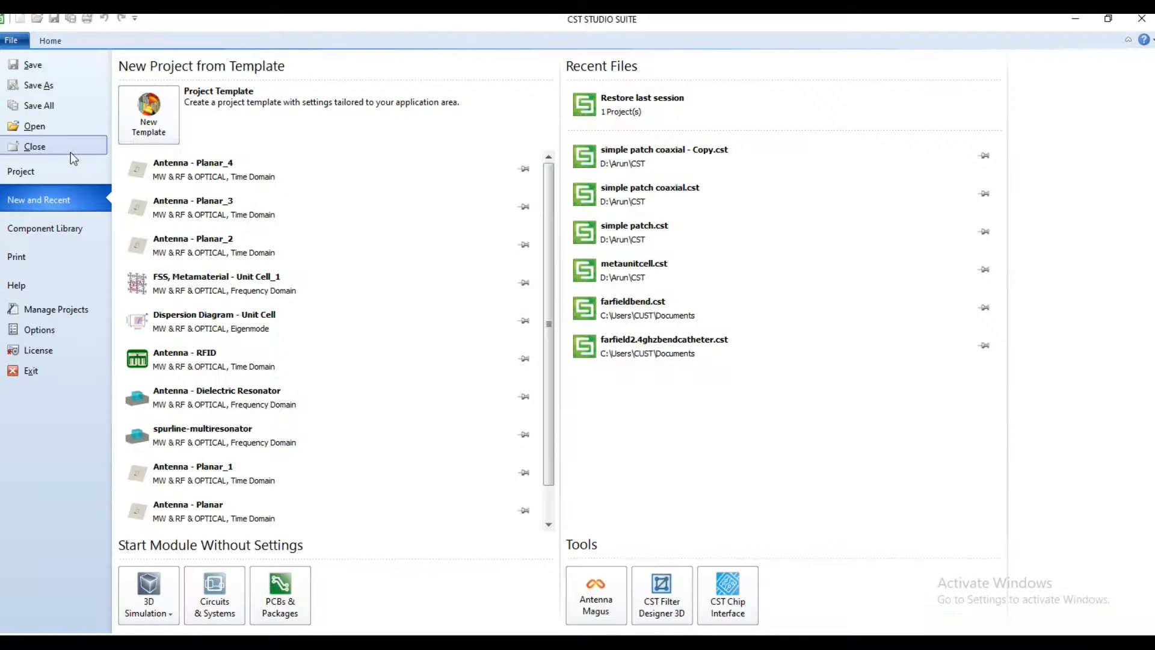
Step: Start a new MW & RF & Optical project template for planar antennas with the Time Domain solver, accepting mm, GHz, ns and Kelvin units
click(159, 127)
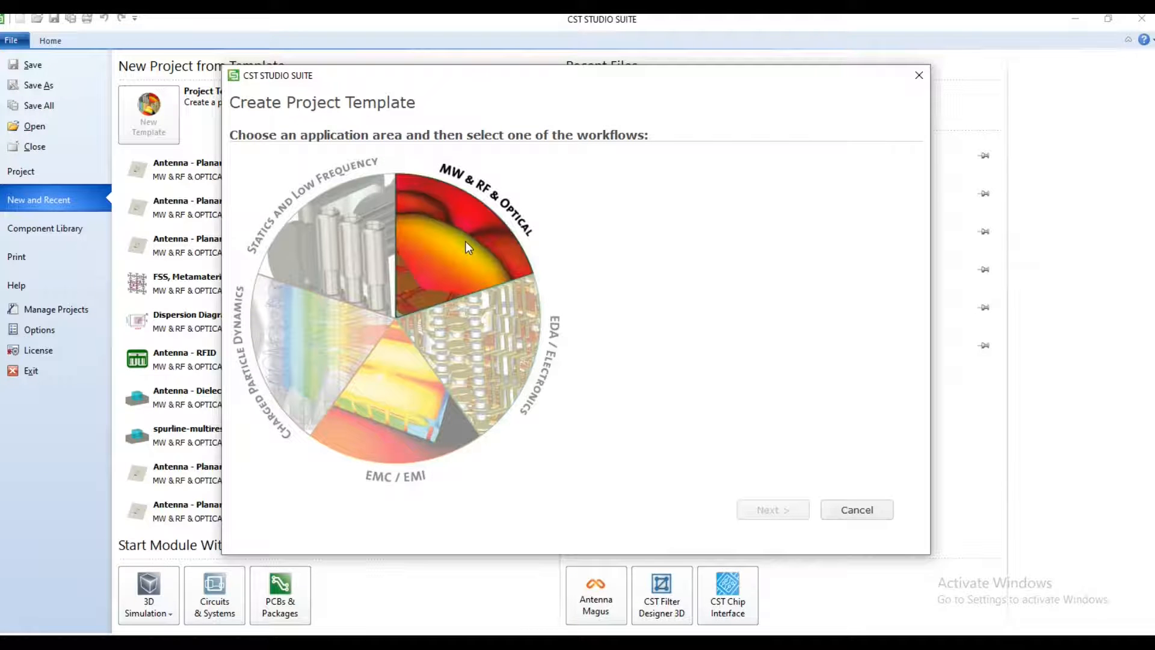
click(466, 242)
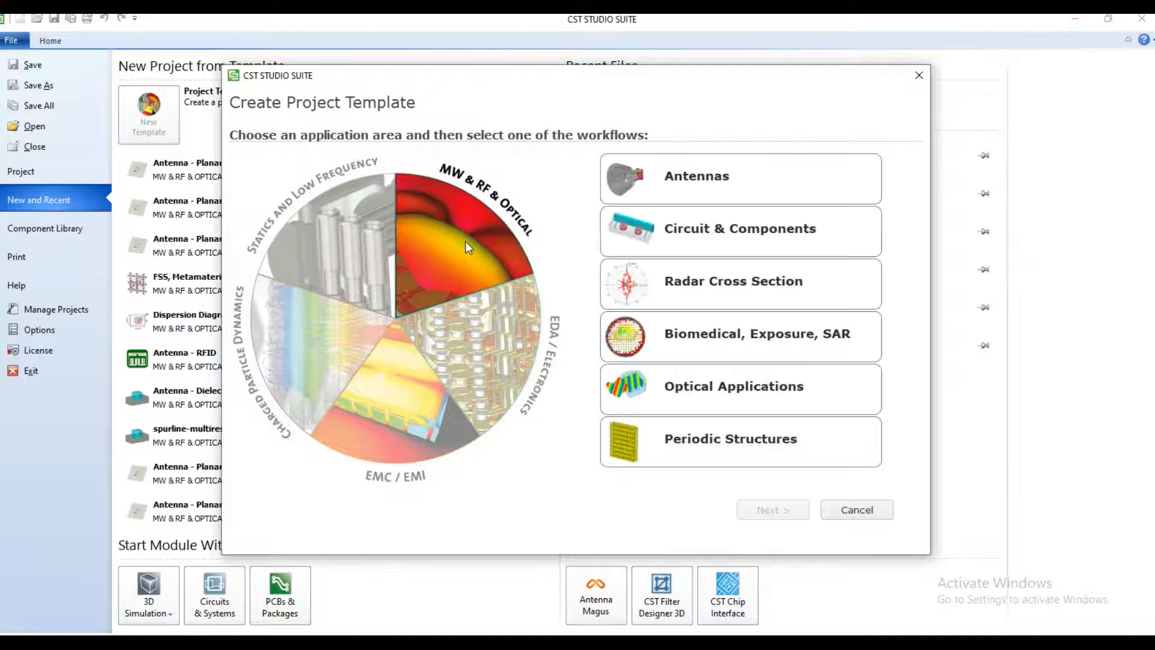
click(721, 186)
click(789, 510)
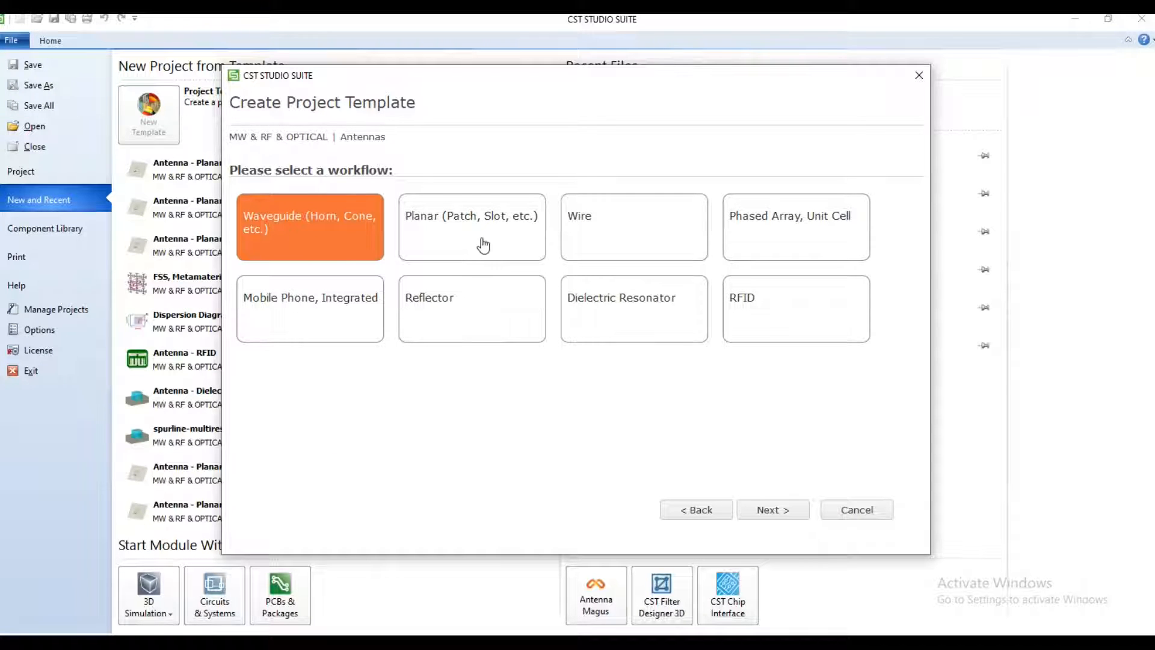
click(480, 236)
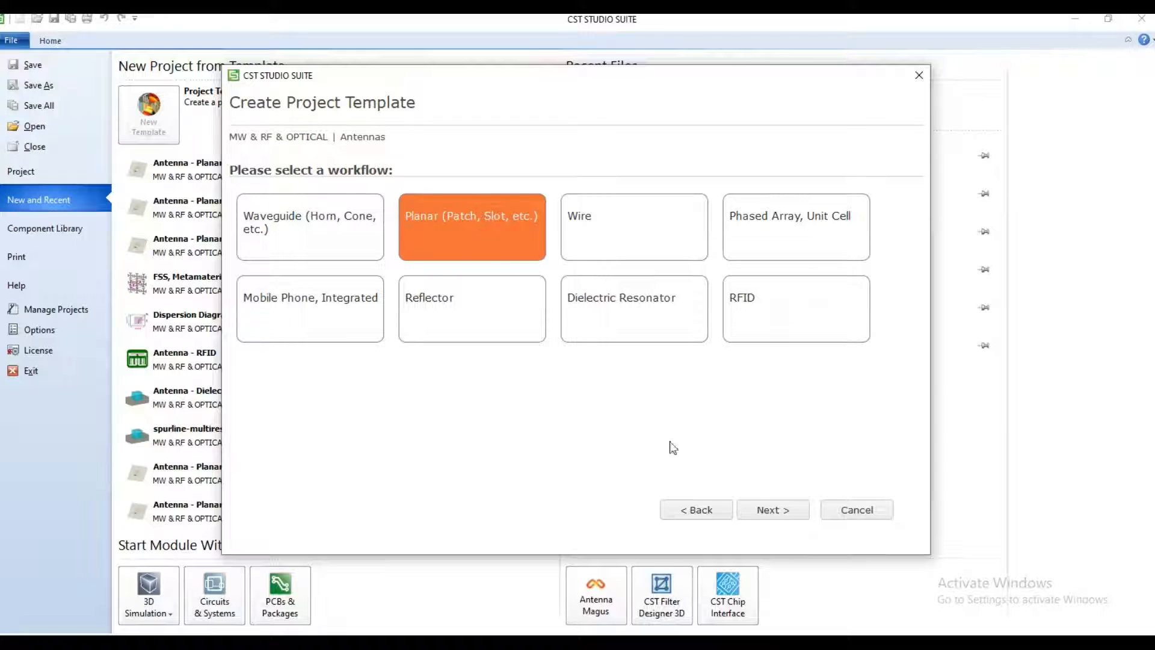
click(771, 513)
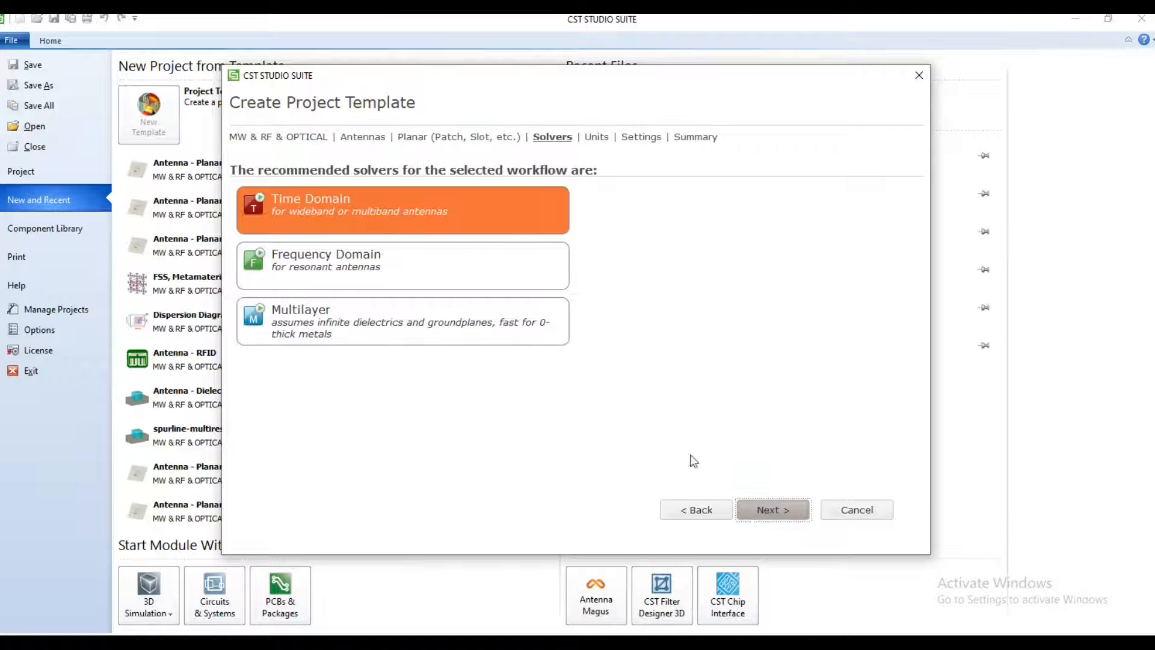
click(780, 516)
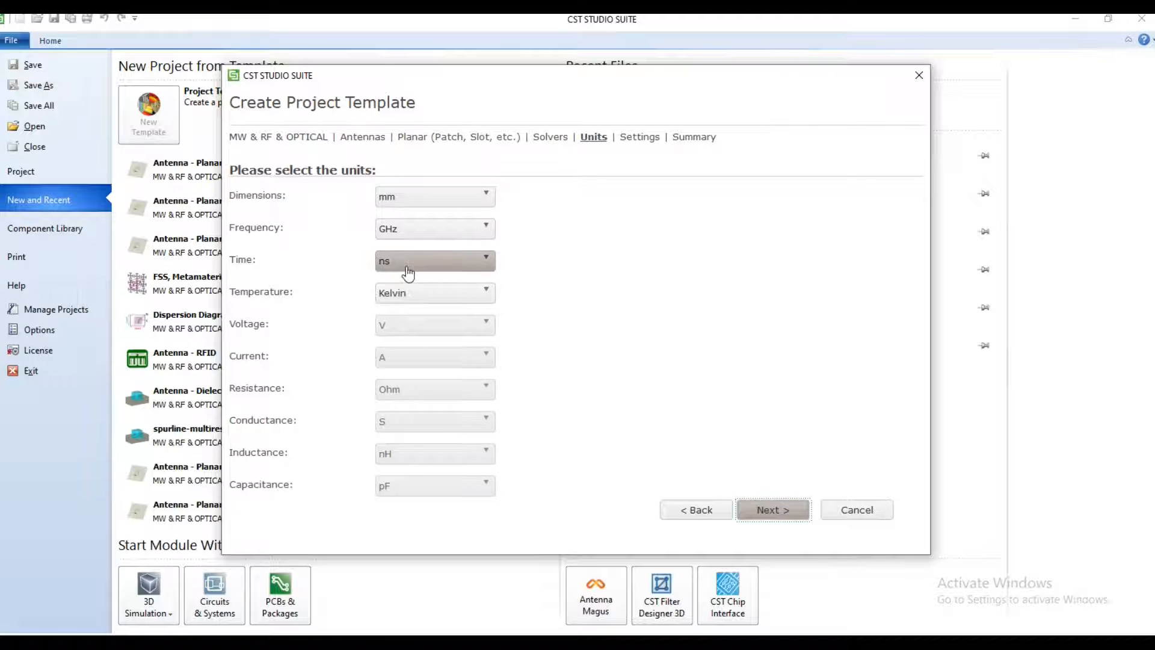
click(776, 510)
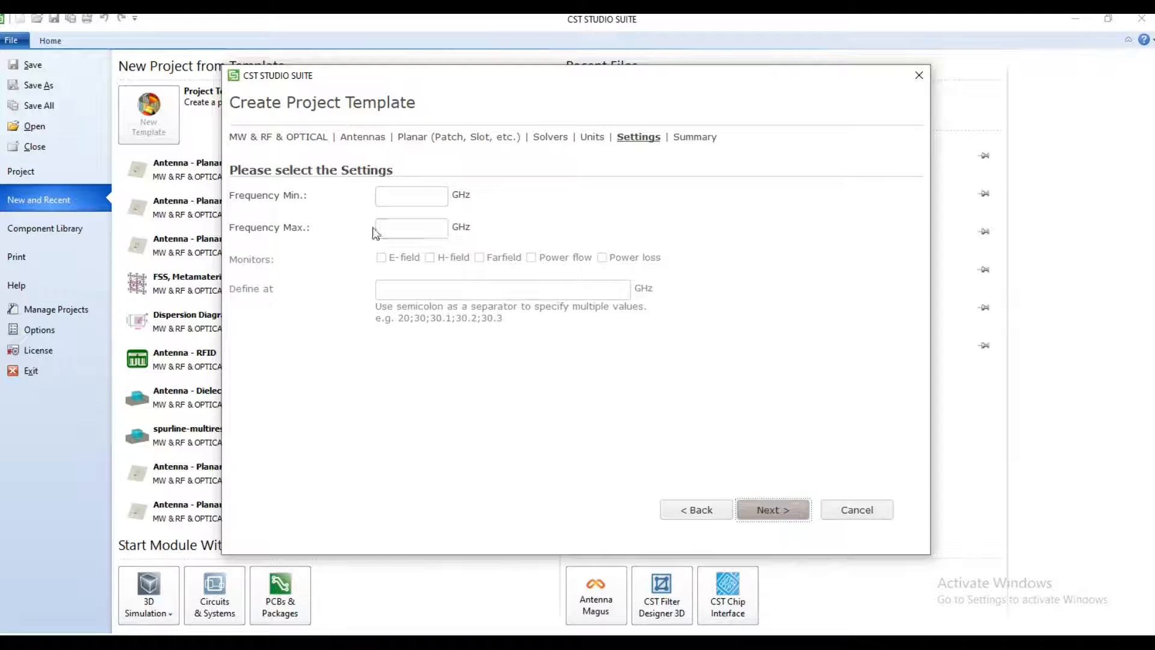
Step: Set the template's frequency range to a minimum of 1 GHz and a maximum of 3 GHz
click(394, 199)
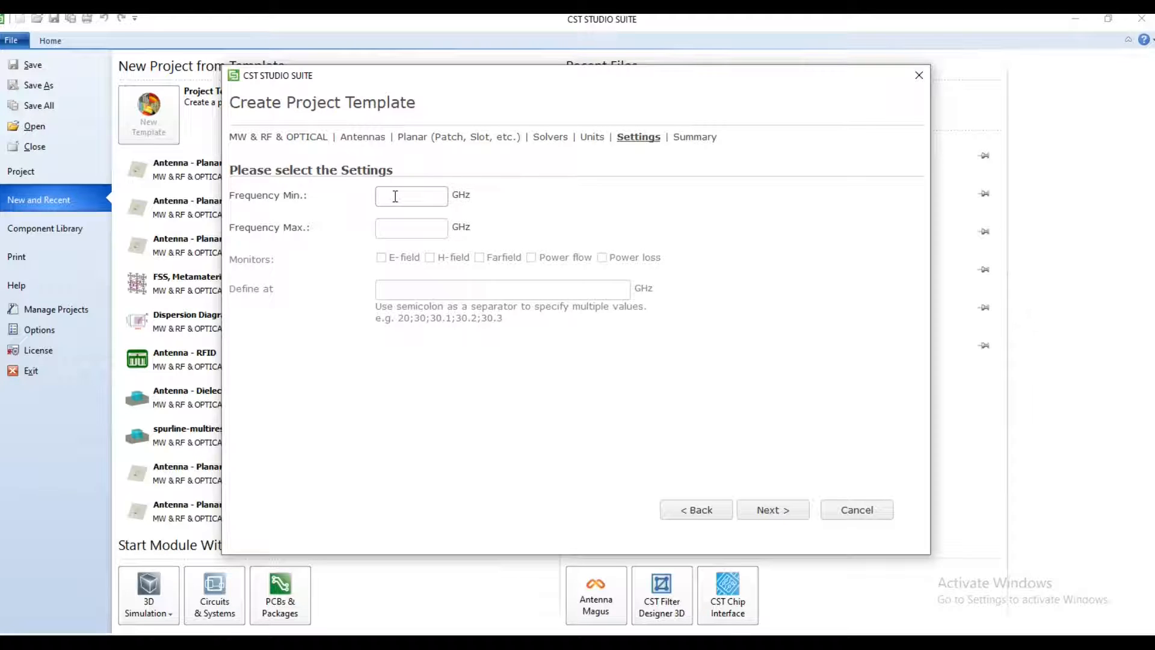
text(1)
click(399, 229)
text(3)
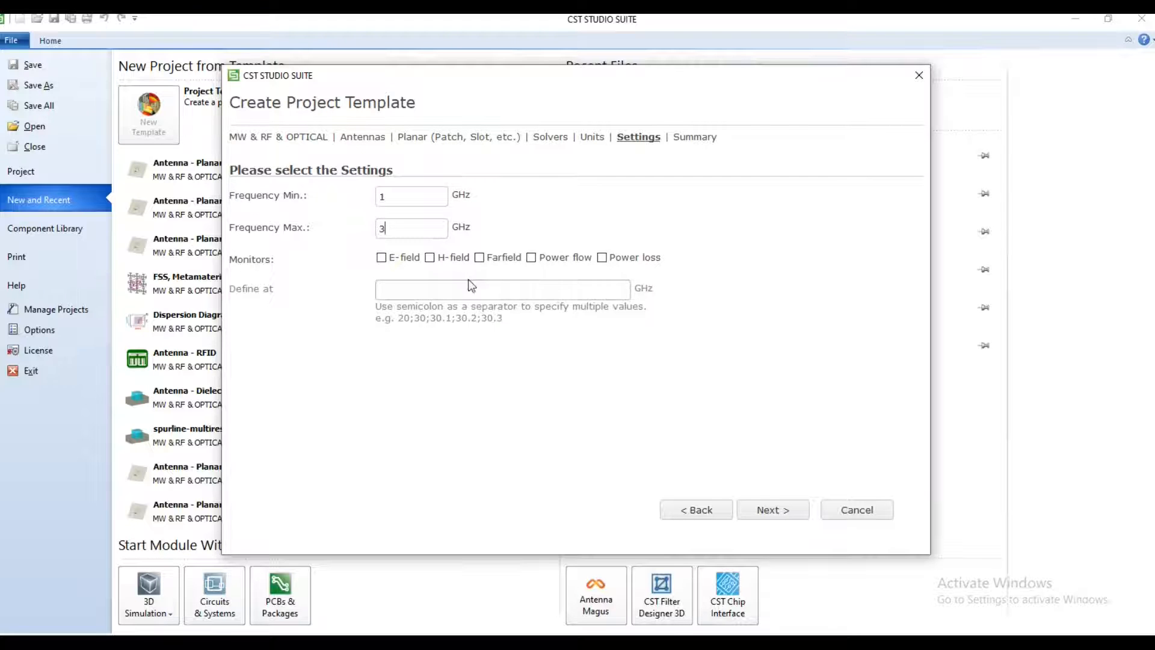
Step: Enable the E-field, H-field, Farfield, Power flow and Power loss monitors for the template
click(382, 259)
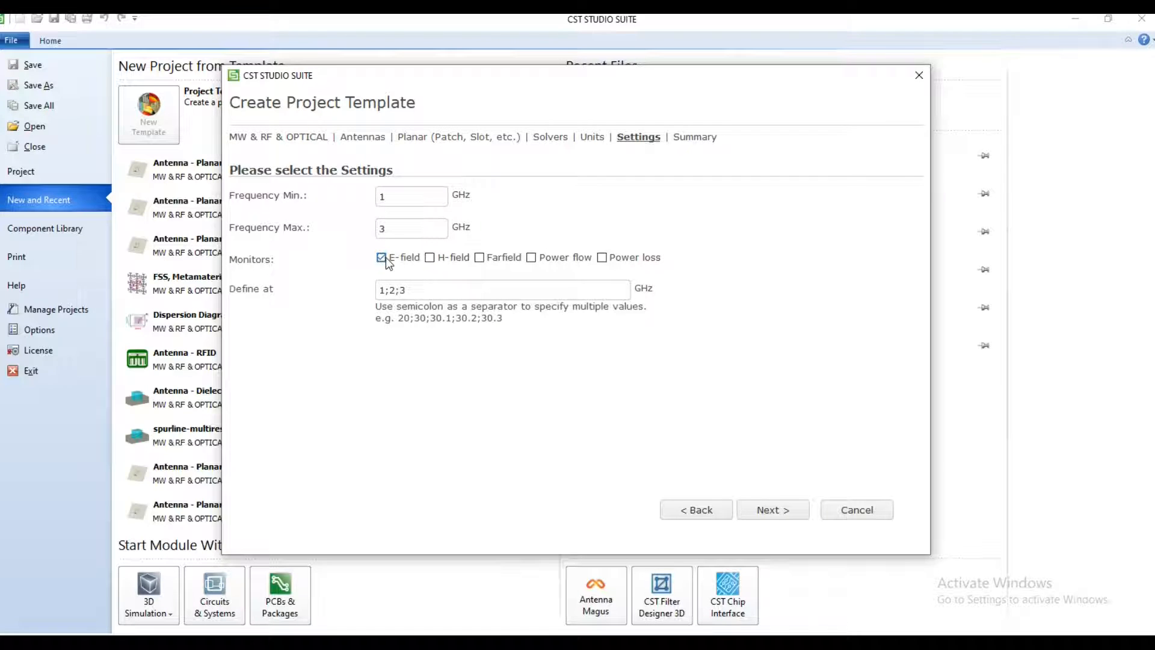
click(430, 260)
click(479, 260)
click(532, 258)
click(602, 259)
Step: Add 2.37 GHz to the monitor frequencies and finish creating the project template
click(403, 291)
text(2.37;3)
click(773, 509)
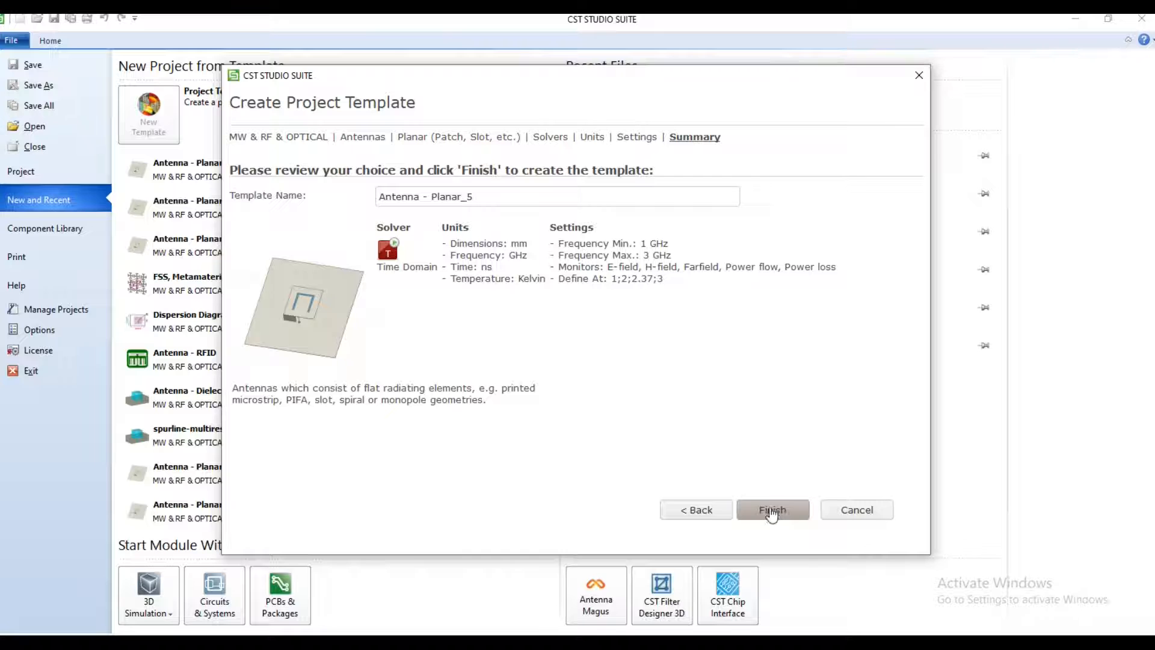
click(764, 511)
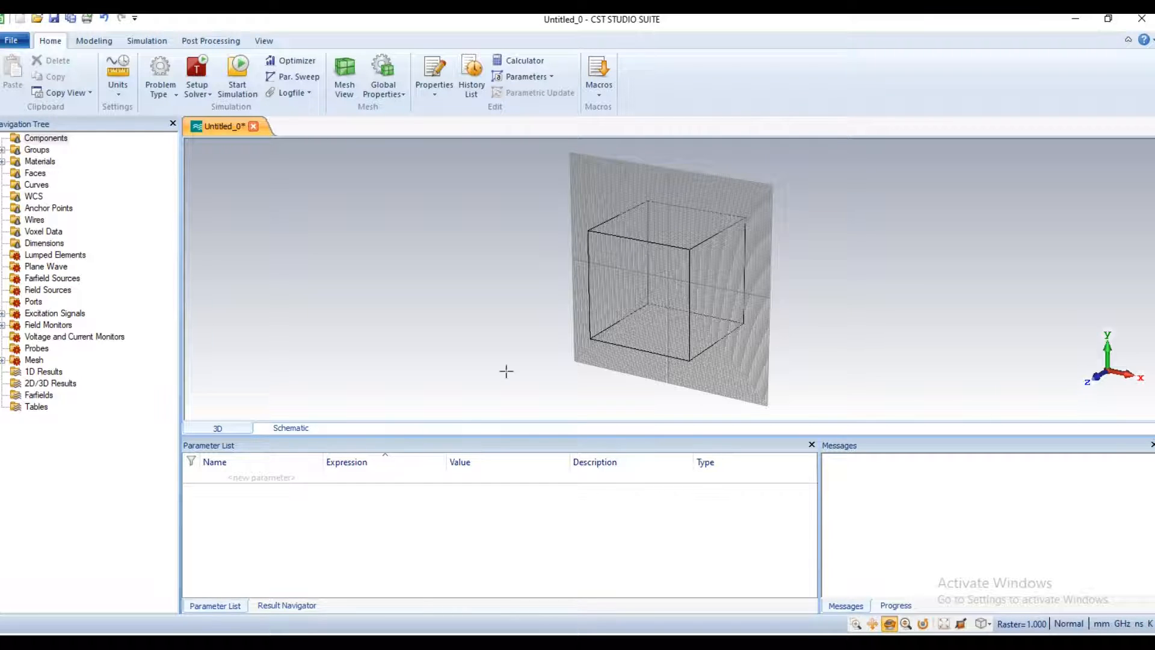
Step: Define the patch dimension parameters L = 29 and W = 30.5
click(251, 478)
text(L)
click(346, 475)
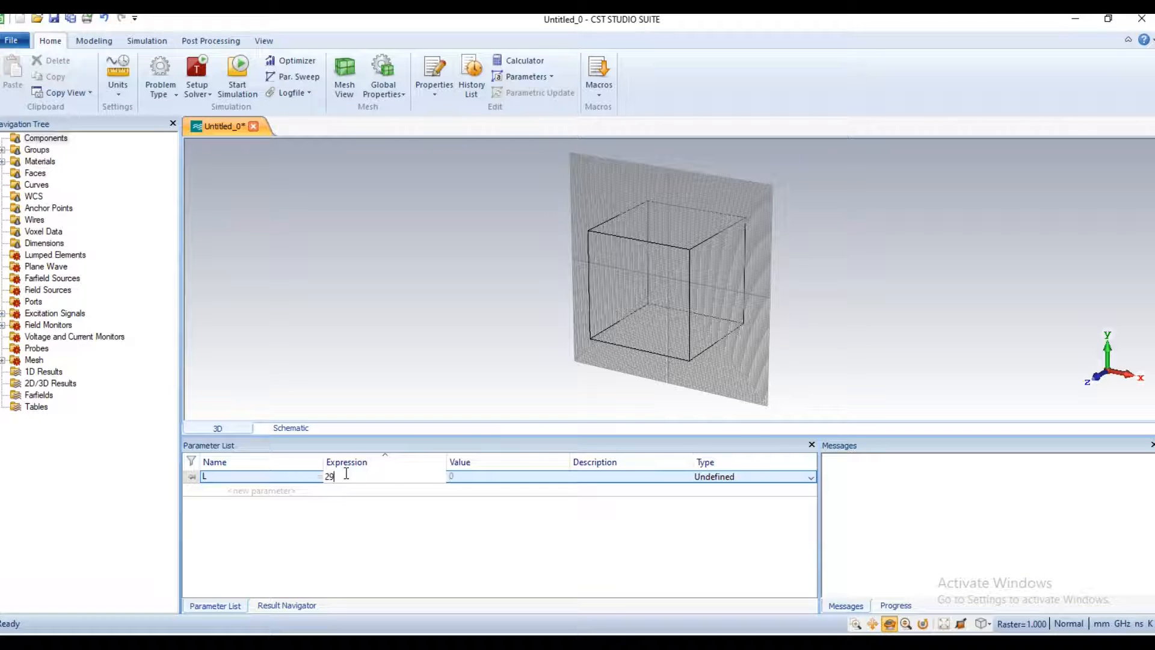
click(255, 490)
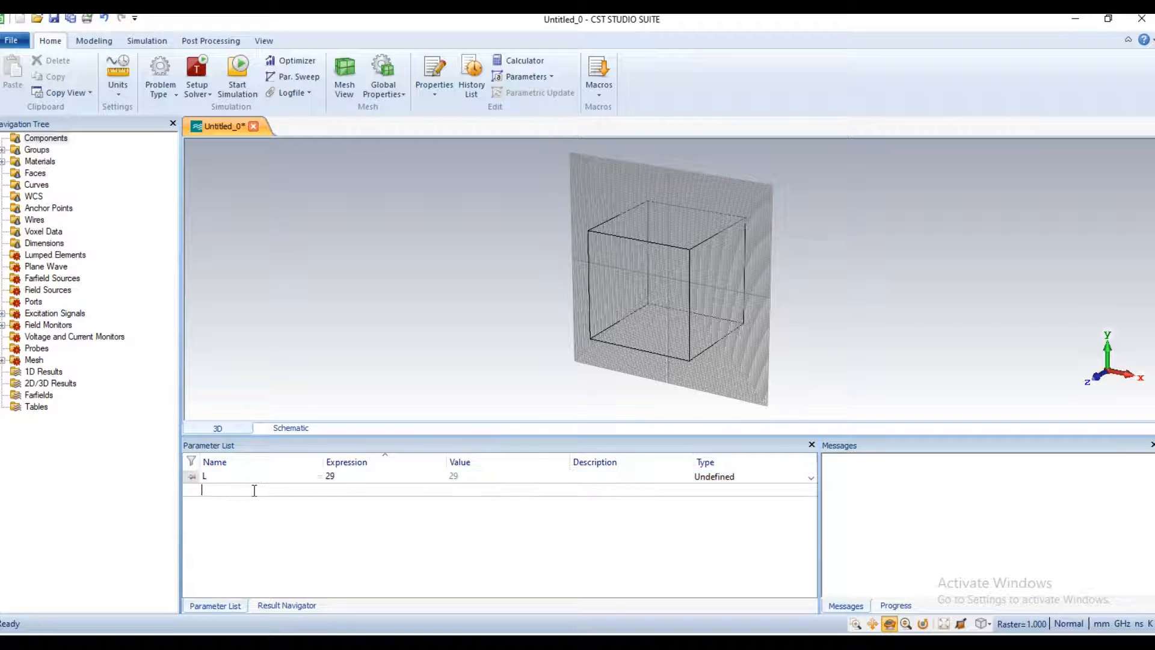
text(W)
click(334, 490)
text(303)
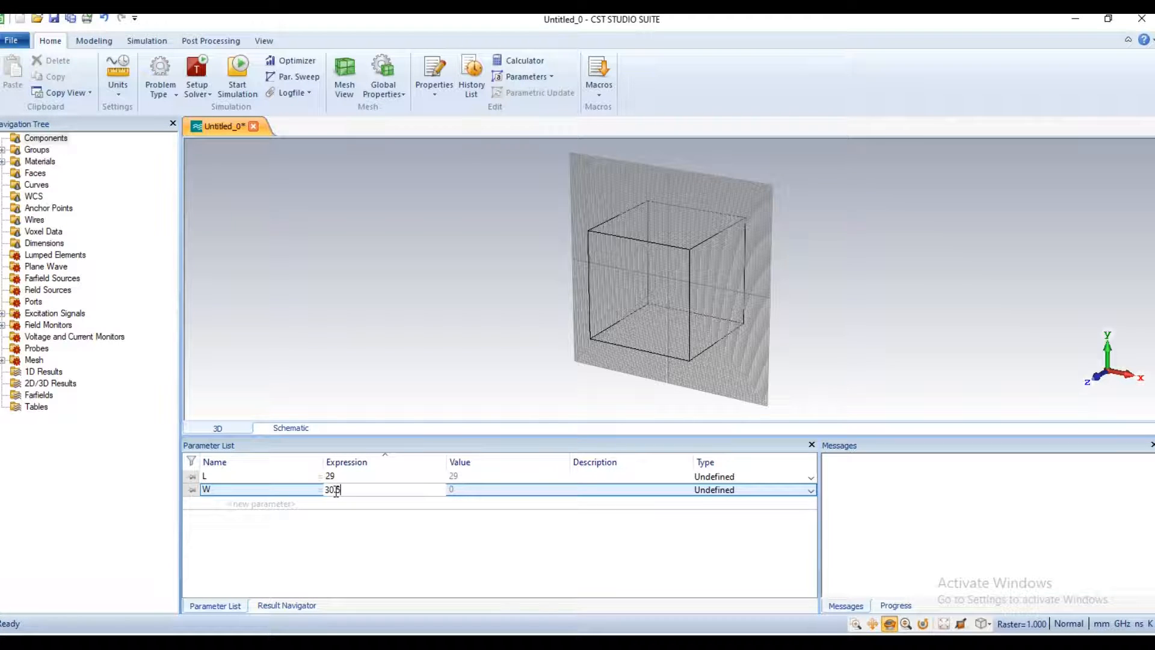
Step: Define the ground dimension parameters Lg = 104 and Wg = 104
click(268, 505)
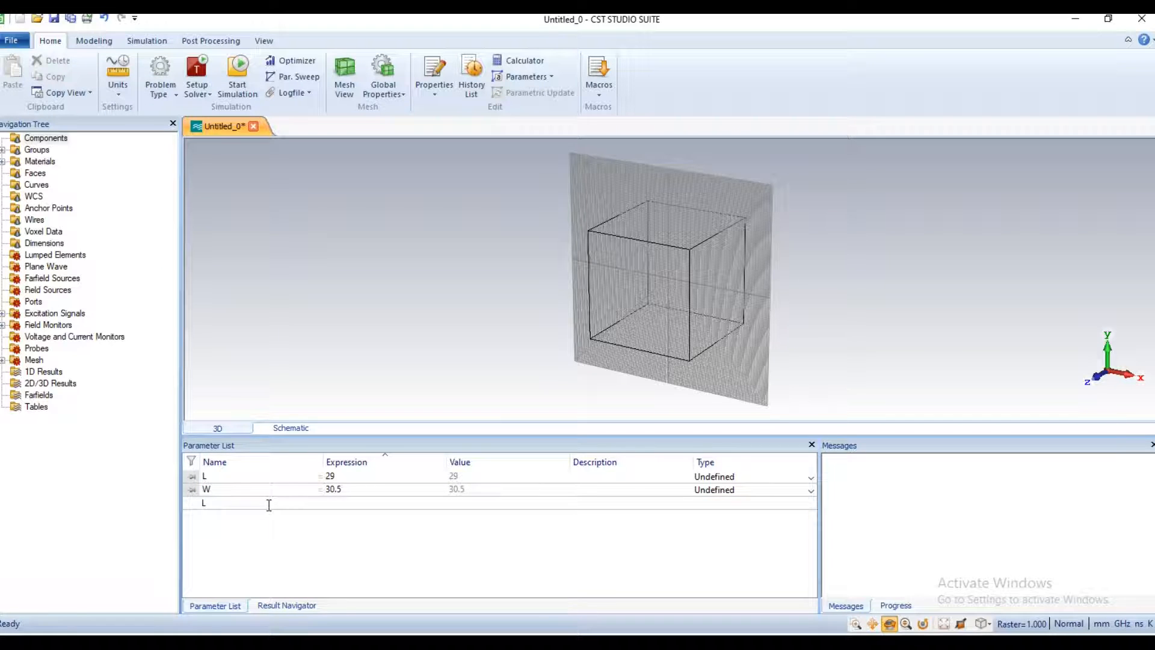
text(Lg)
click(329, 503)
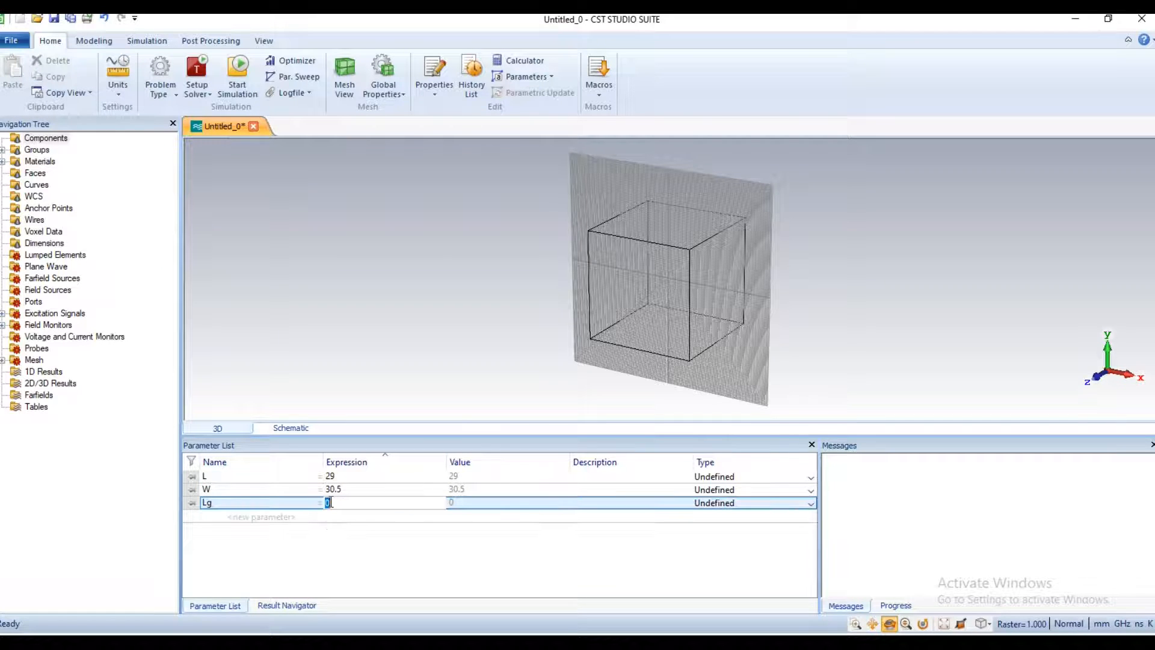
text(104)
click(265, 518)
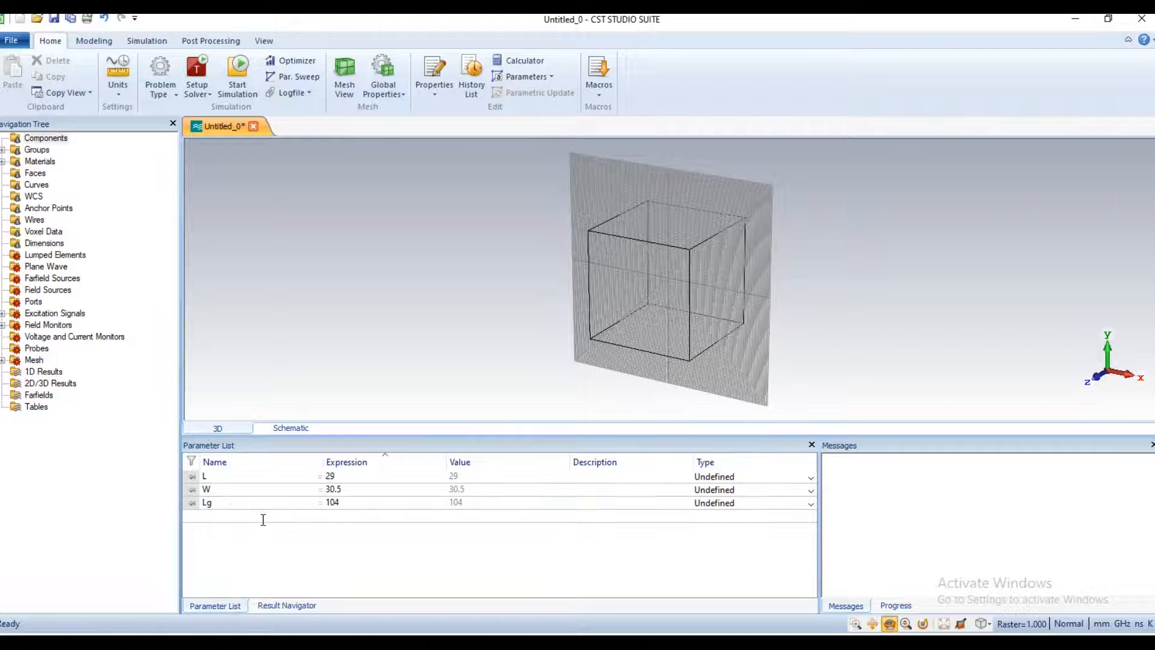
text(Wg)
click(335, 518)
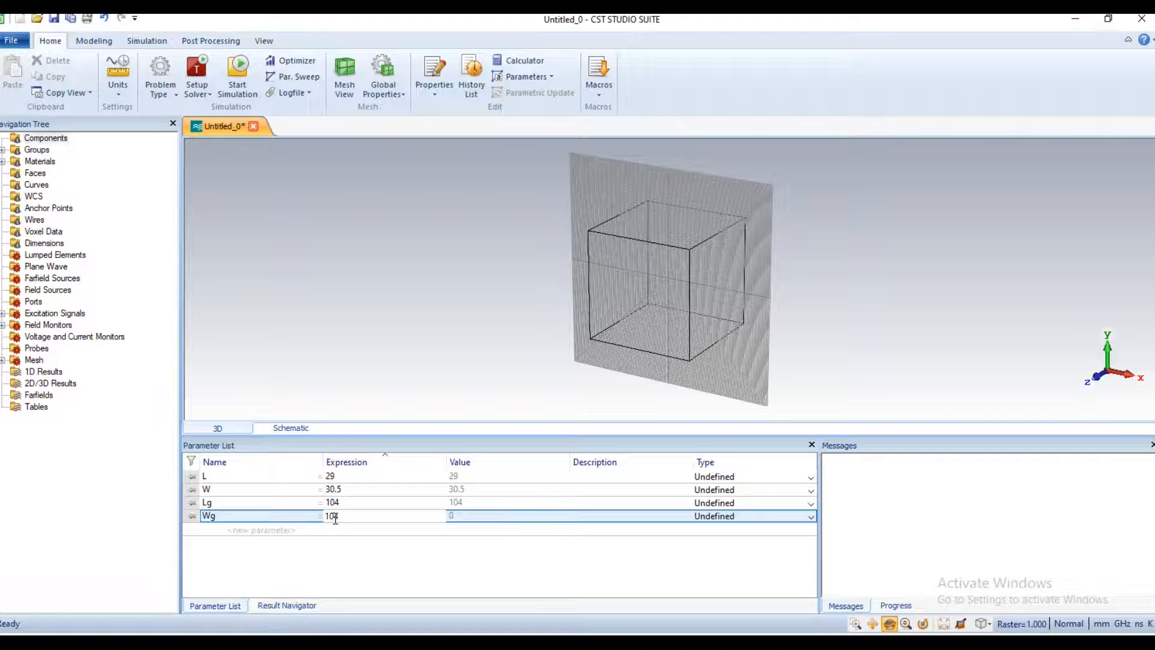
Step: Define the copper thickness parameter hc = .035 and the substrate thickness parameter hs = 1.6
click(268, 530)
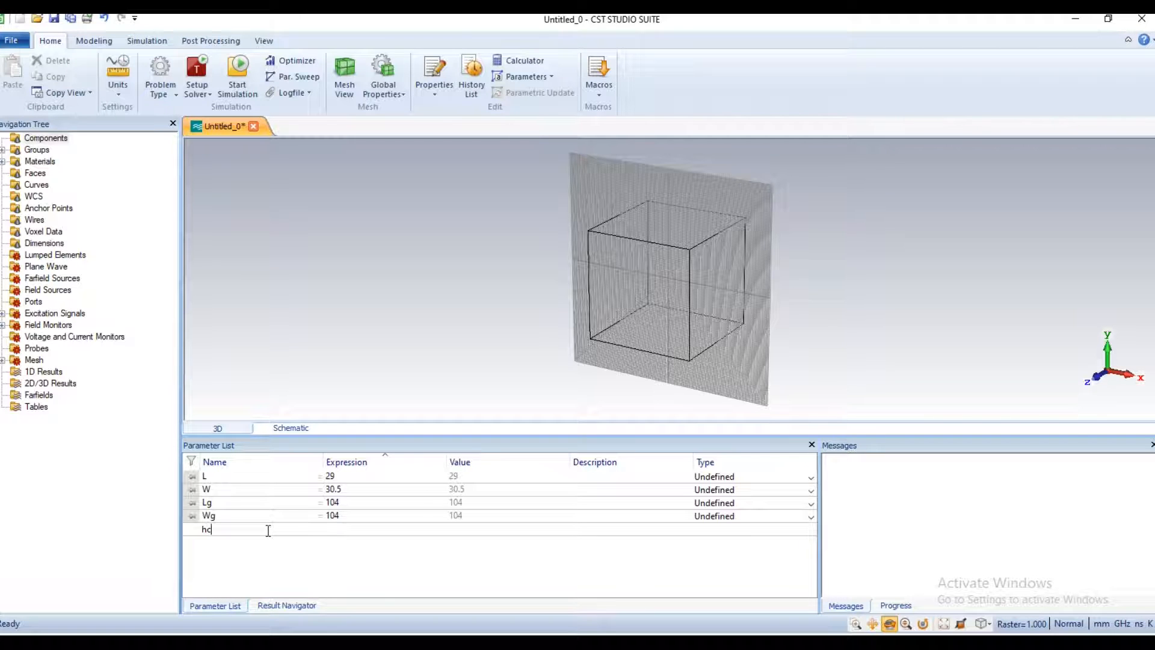
click(377, 531)
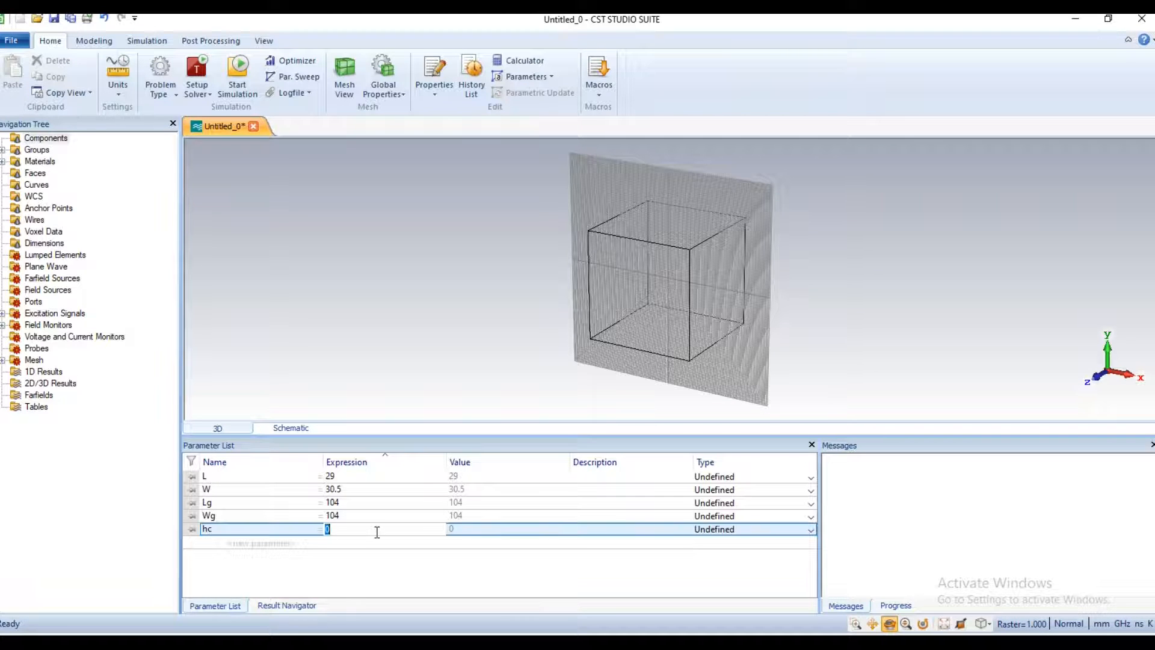
text(.03)
click(221, 544)
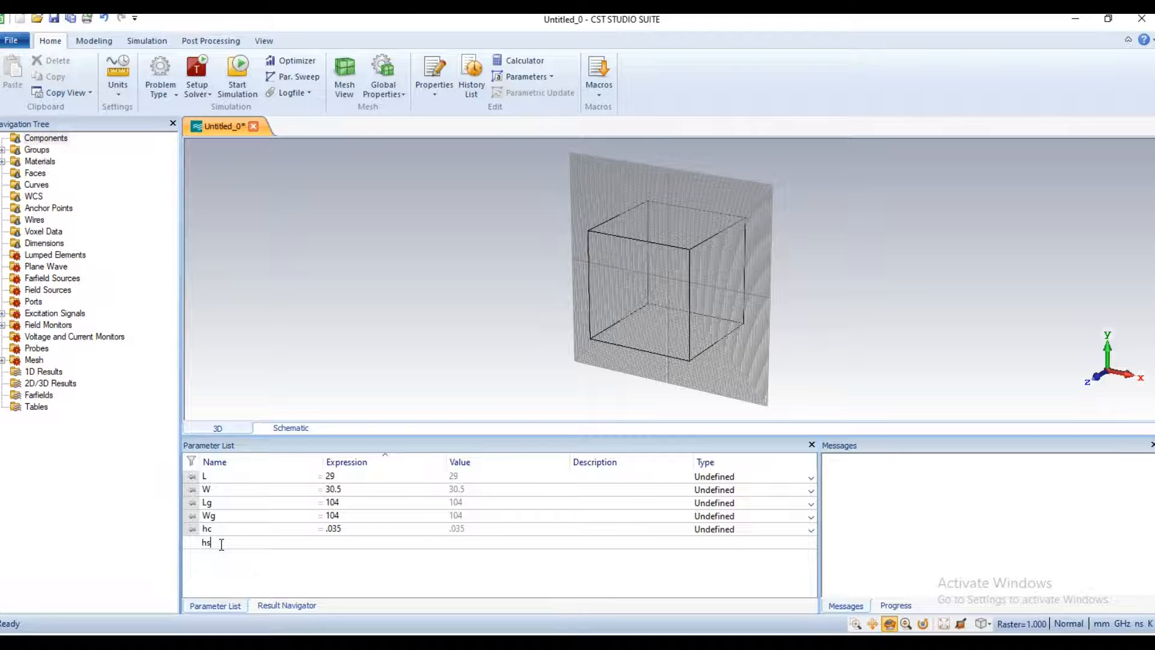
click(348, 543)
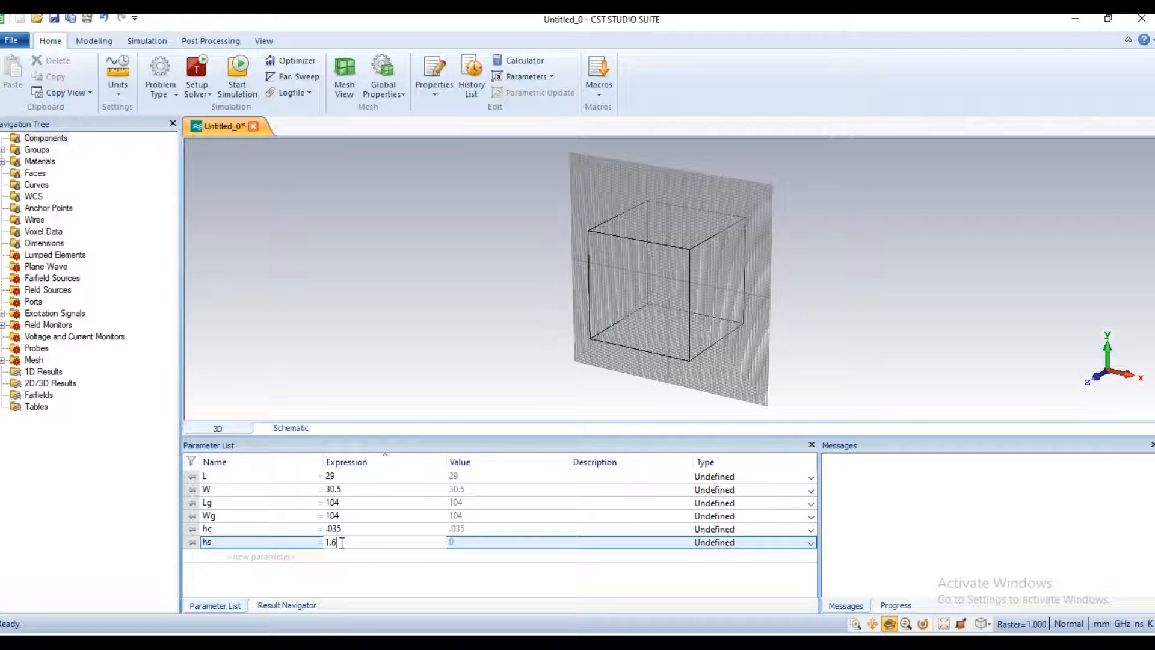
click(258, 557)
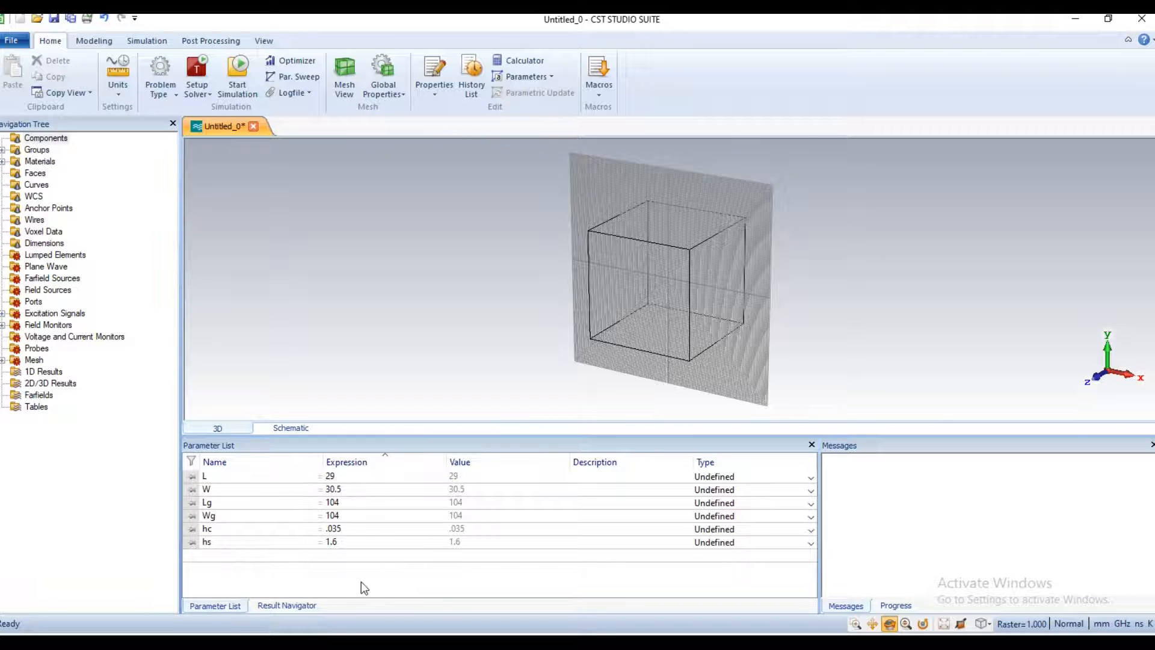
click(391, 580)
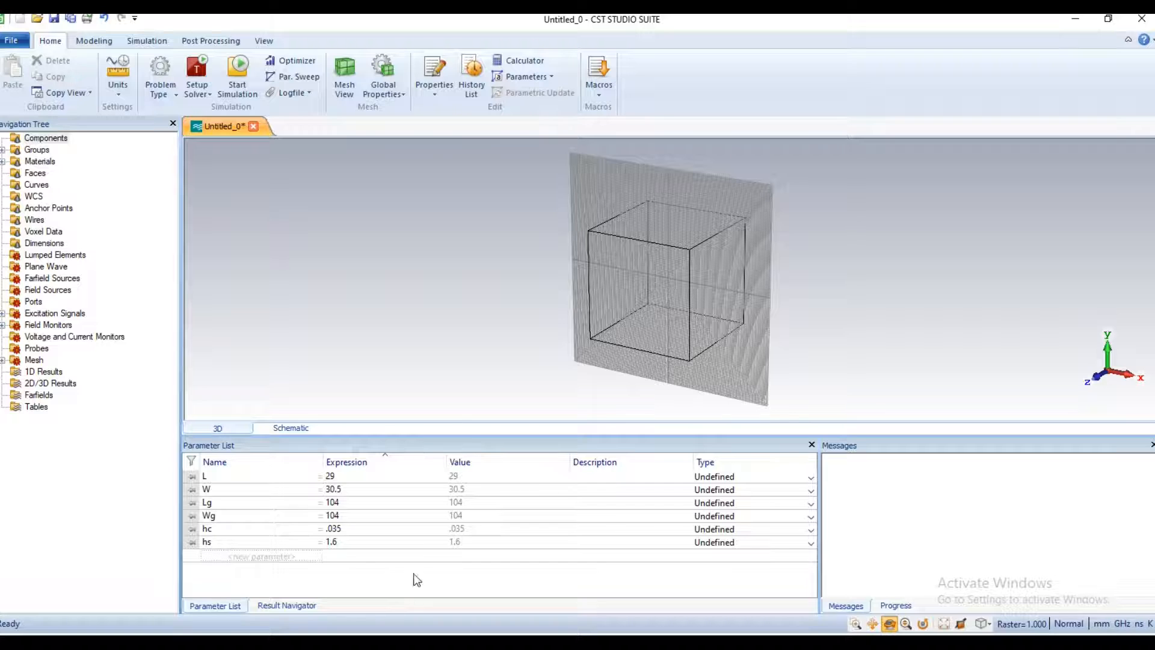
Step: Draw a brick about 60 by 54 mm around the working plane's centre, about 50 mm deep, and name it Ground
click(104, 43)
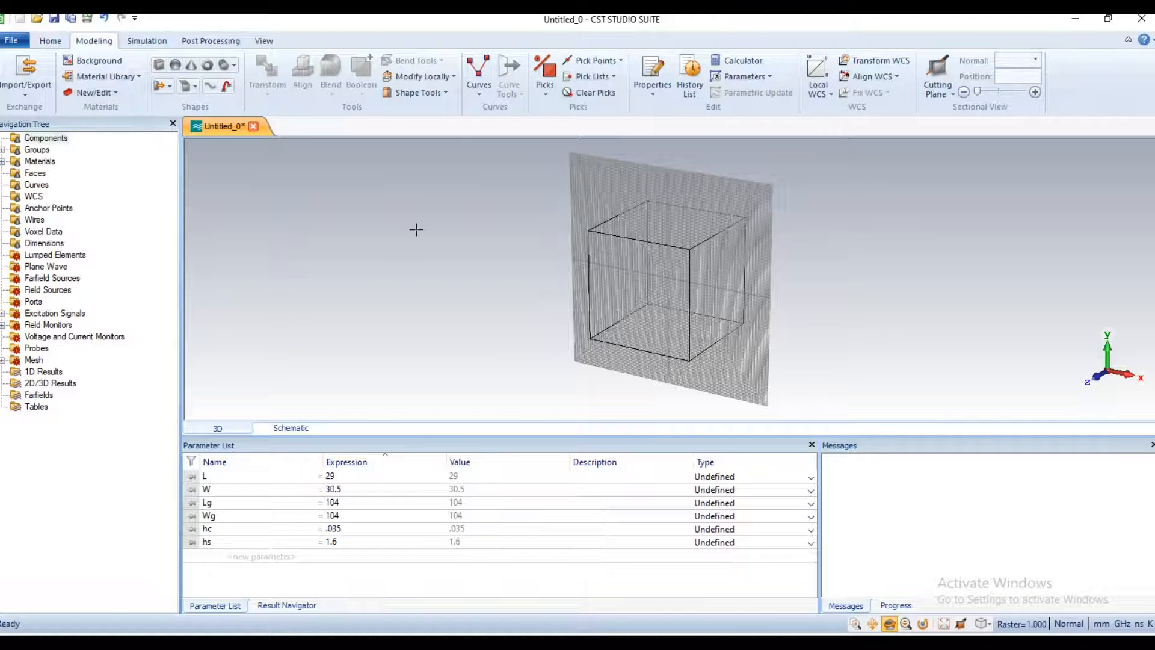
drag(742, 250, 776, 198)
drag(712, 349, 603, 327)
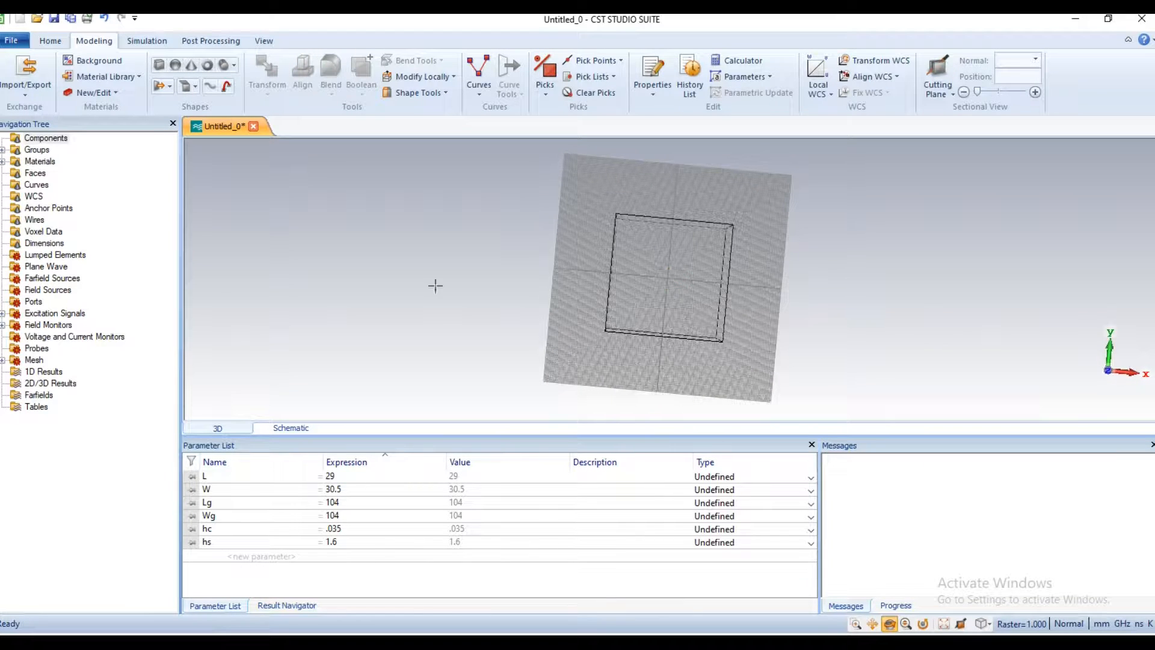
click(159, 66)
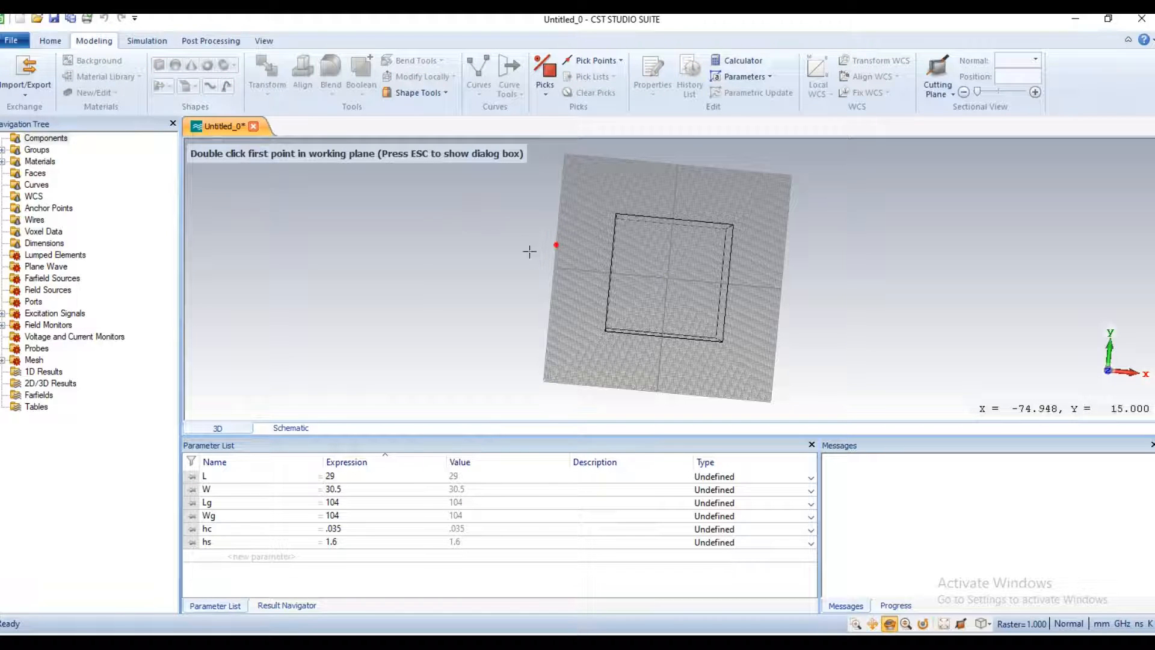
double_click(629, 237)
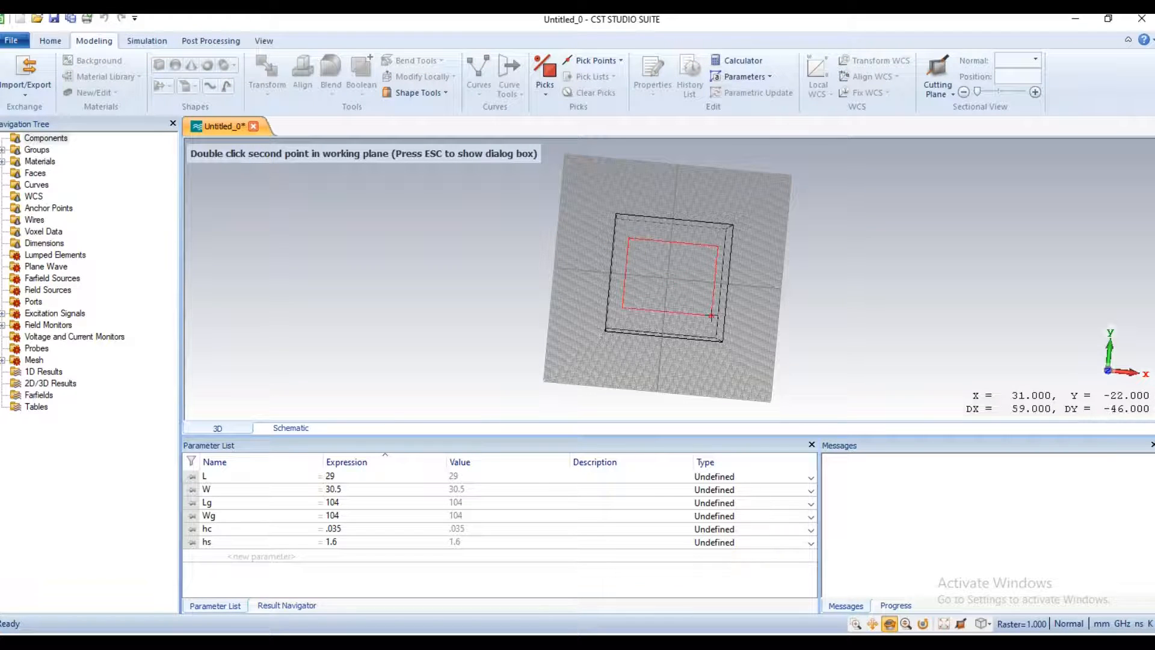
double_click(712, 327)
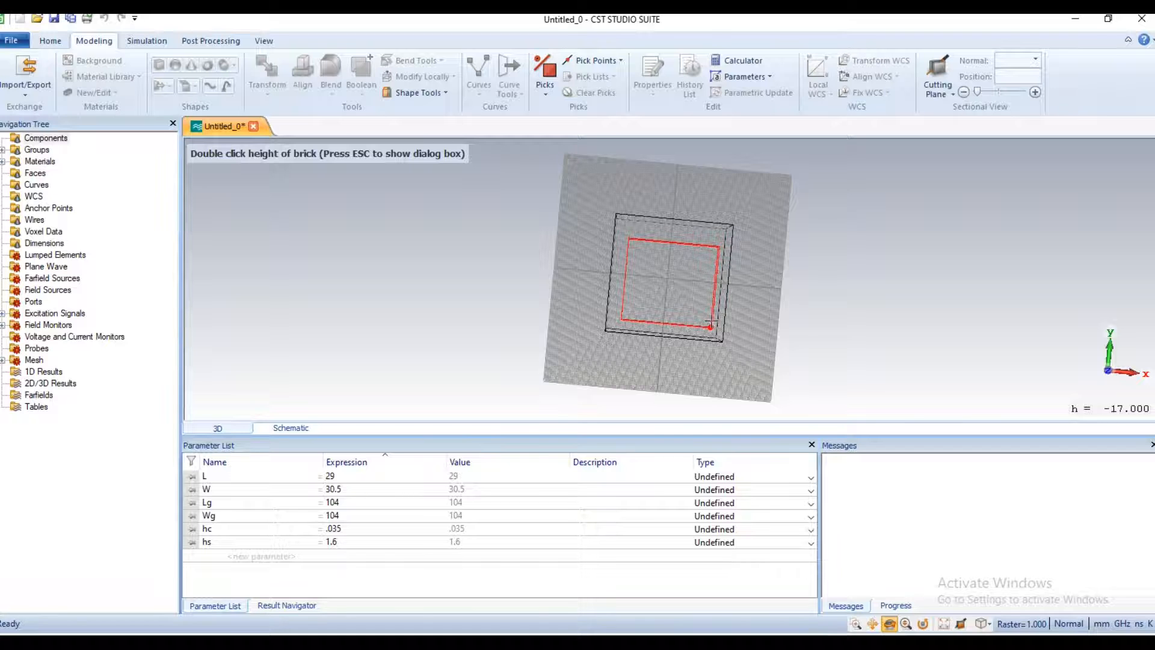
double_click(709, 315)
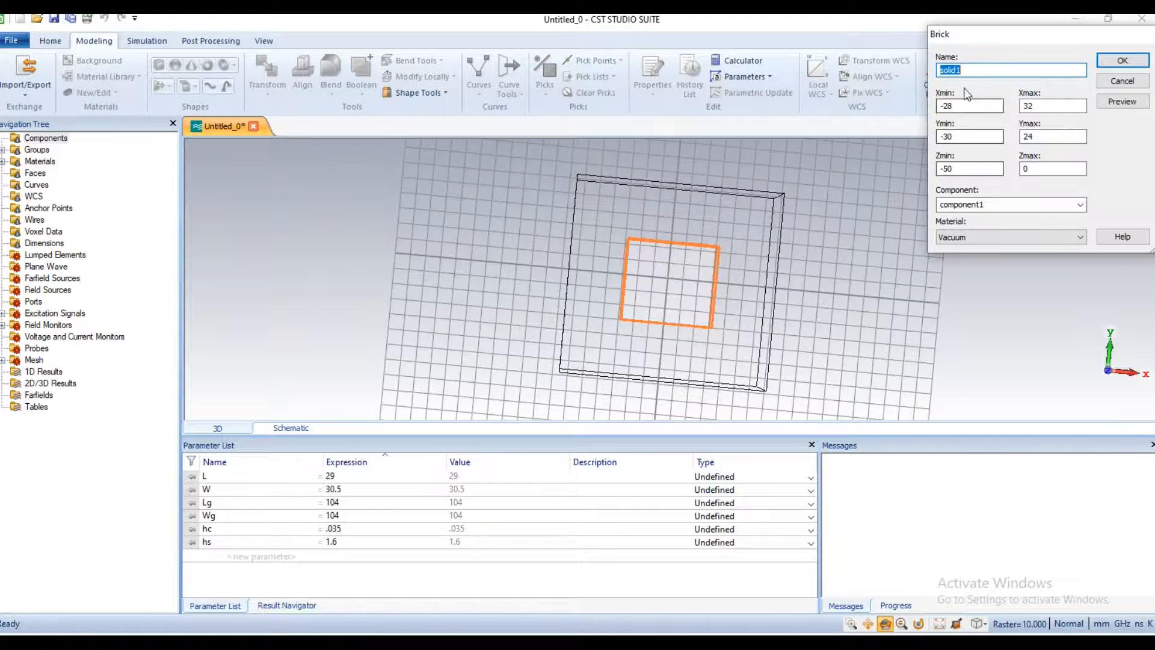
text(Ground)
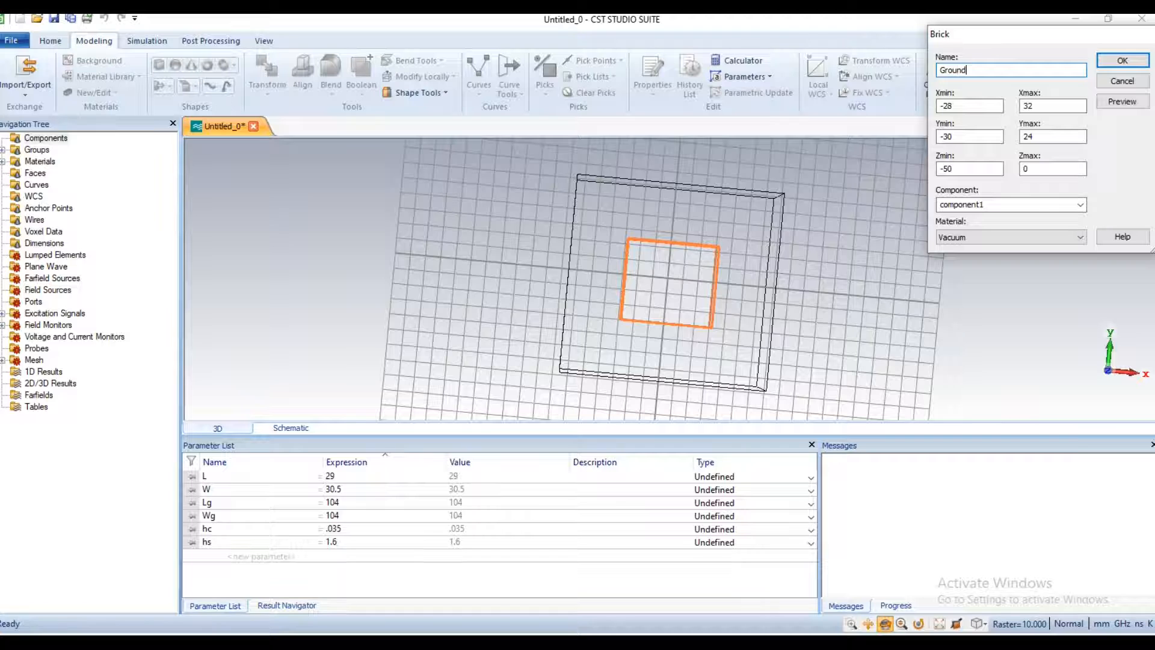
Step: Set the Ground brick's X range from -Lg/2 to Lg/2 and its Y range from -Wg/2 to Wg/2
drag(958, 109, 939, 112)
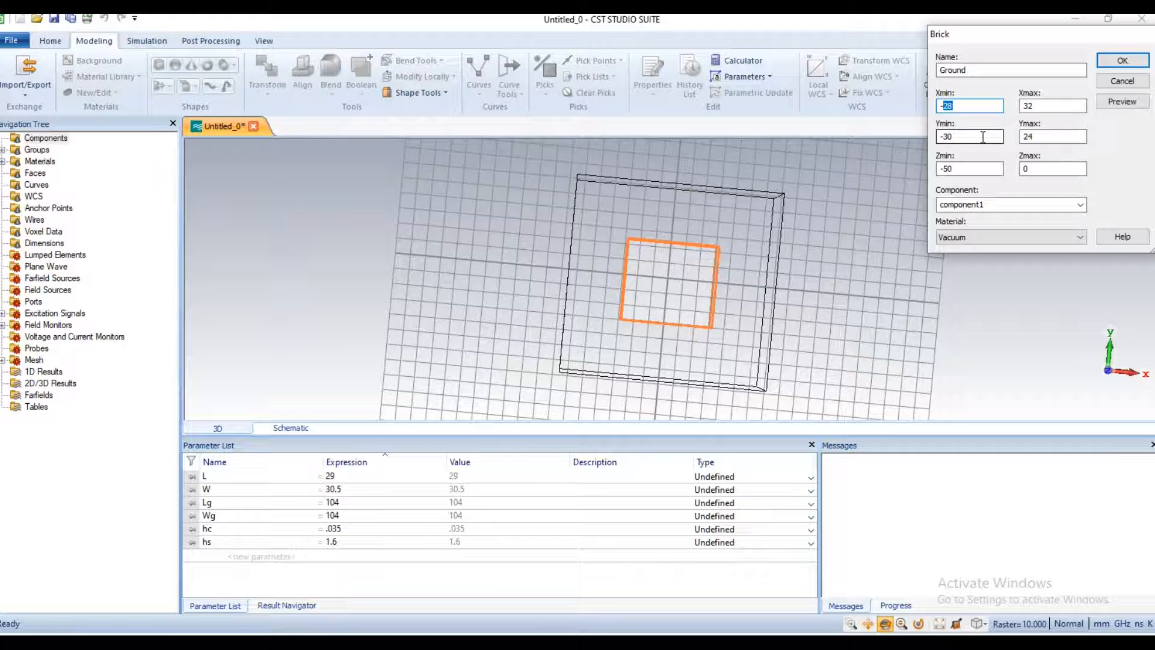
text(Lg/)
key(Tab)
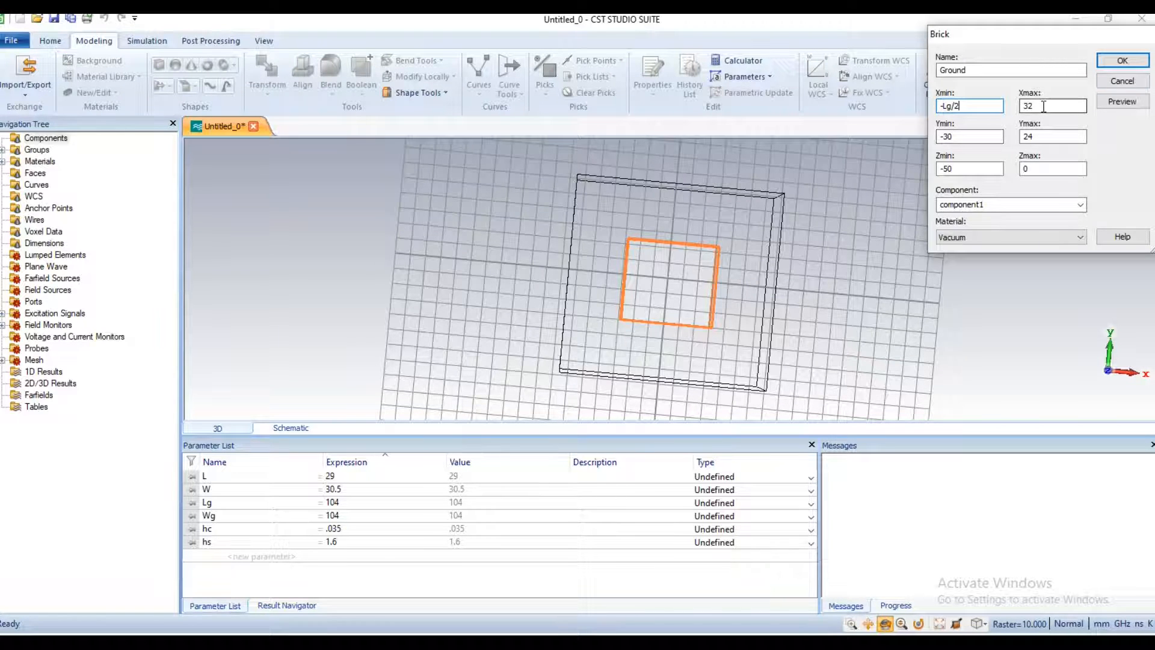
text(Lg/)
double_click(947, 136)
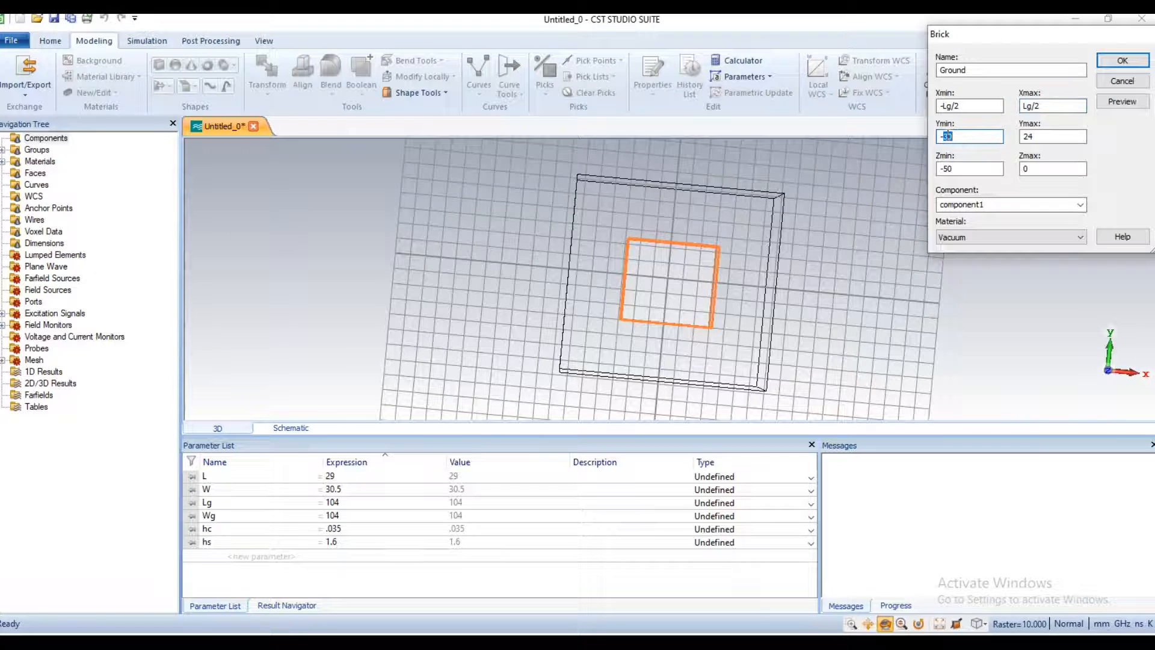
text(Wg/2)
key(Tab)
text(W)
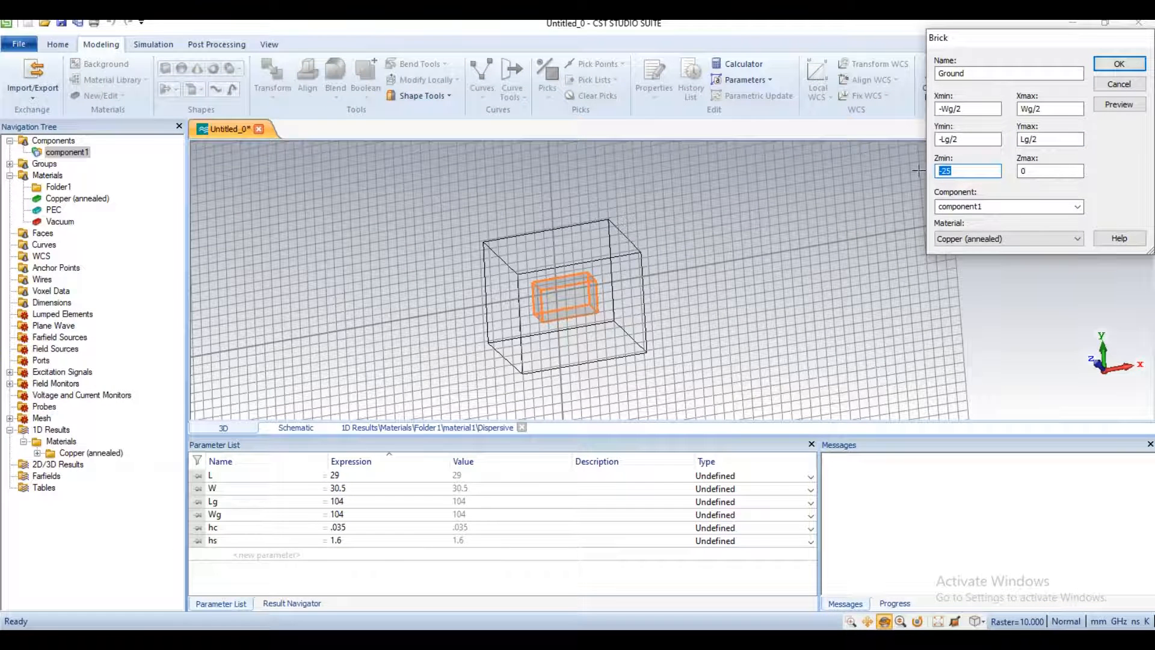
Step: Set the Ground brick's Z range from 0 to hc, assign Copper (annealed), and create it
text(0)
key(Tab)
text(hc)
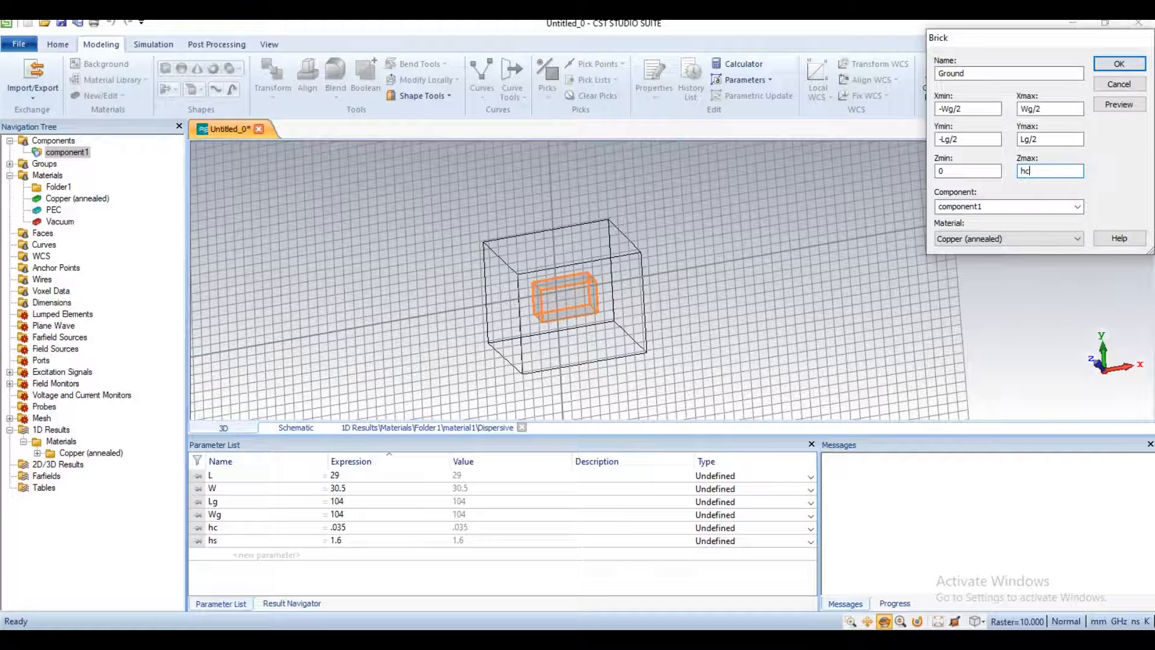
click(1058, 236)
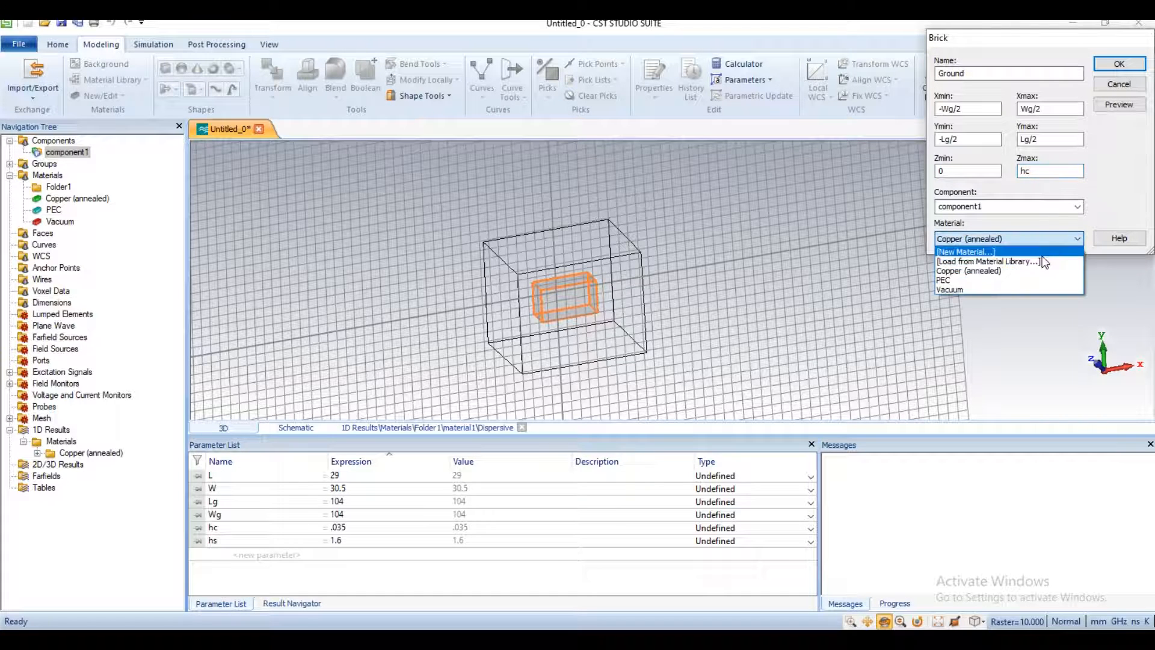
click(997, 276)
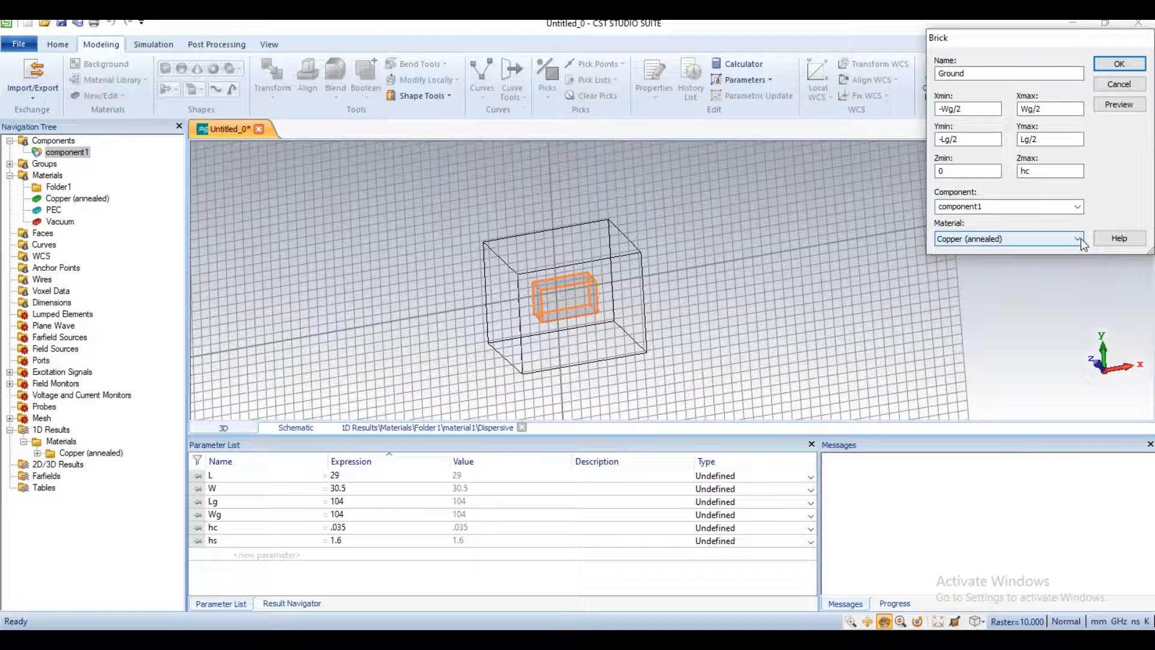
click(1119, 64)
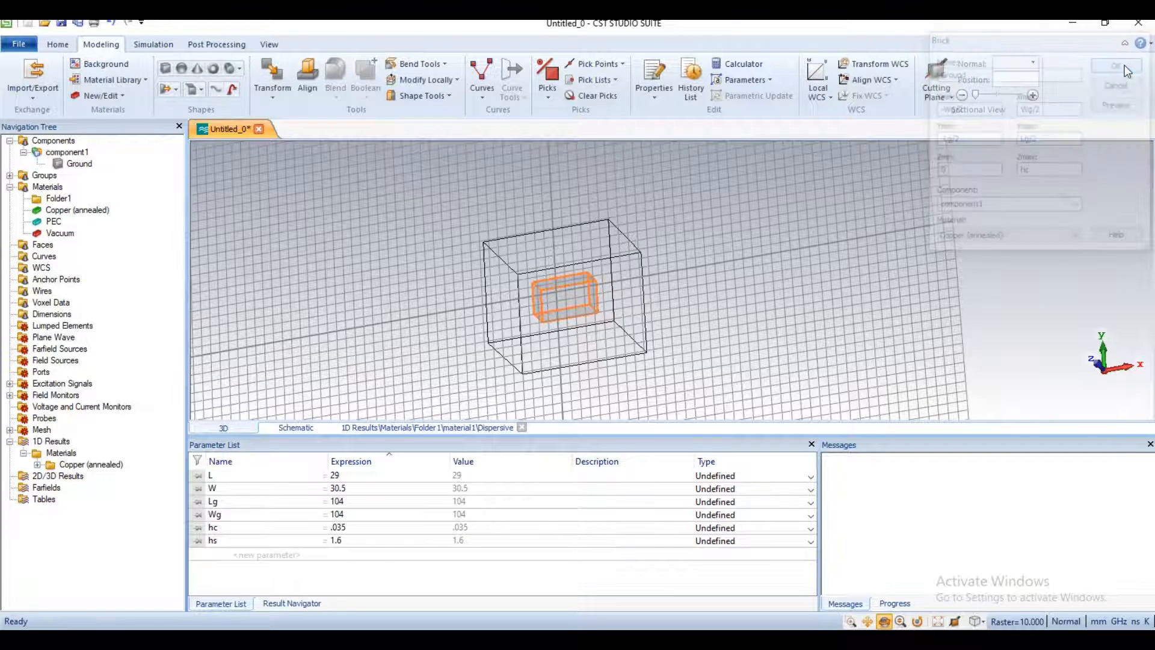
Step: Draw a brick about 100 by 105 mm over the ground plane, about 25 mm high, and name it Substrate
drag(605, 310, 546, 335)
drag(618, 247, 616, 220)
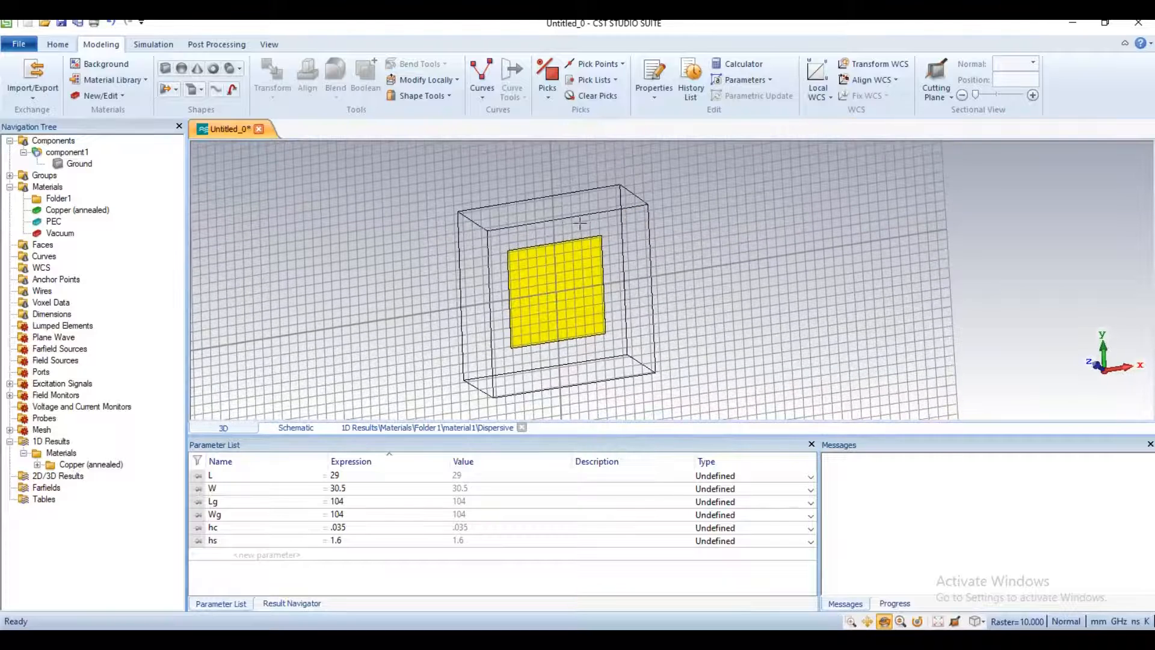
click(166, 69)
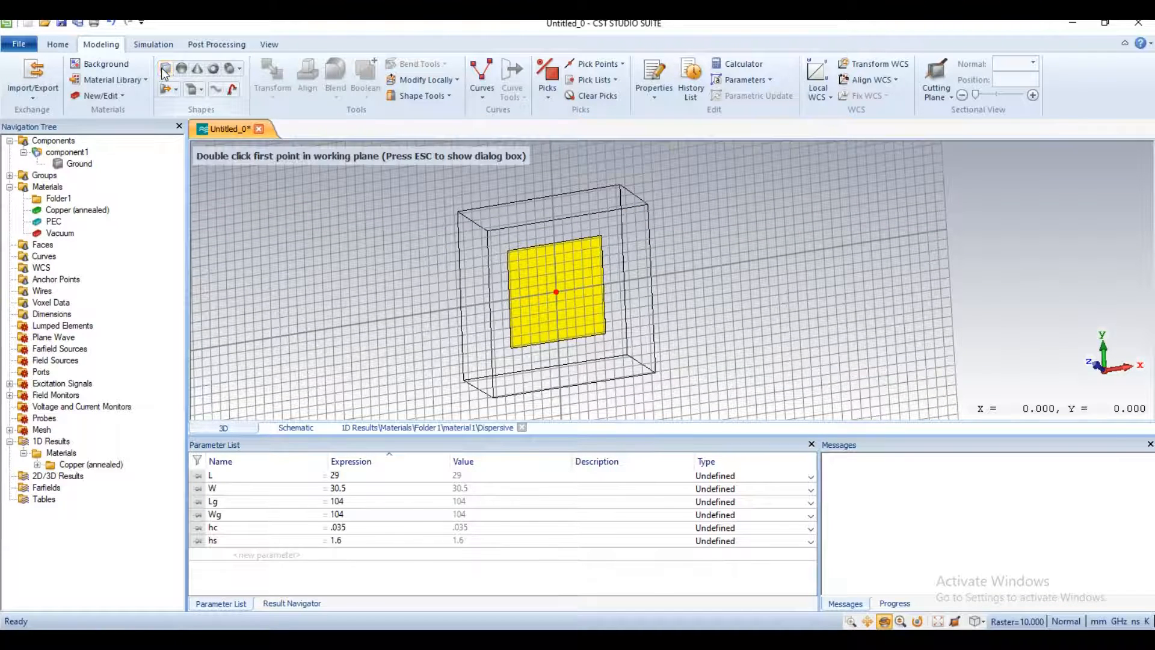
double_click(509, 251)
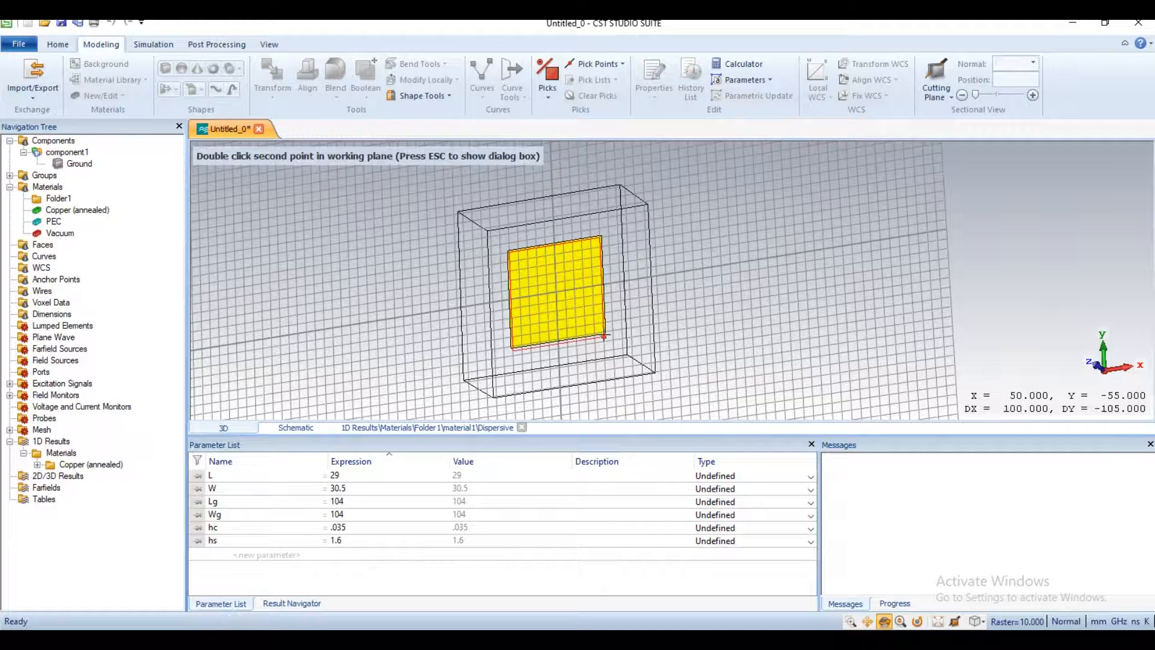
double_click(604, 334)
double_click(605, 333)
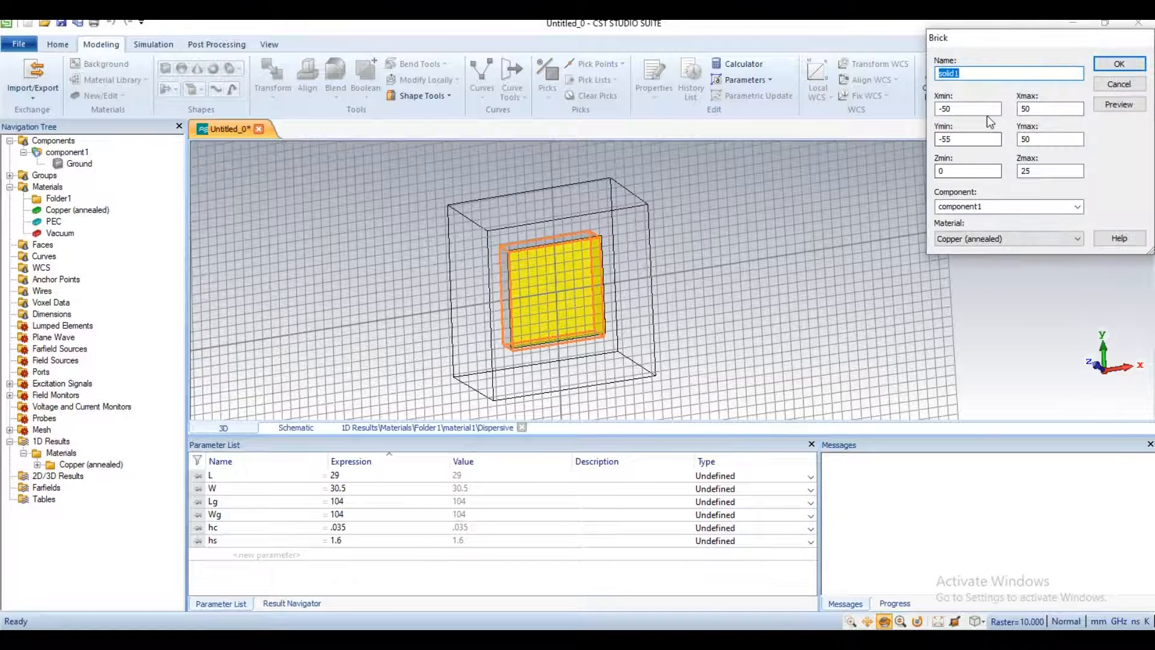
text(Substrate)
Step: Set the Substrate brick's X range from -Lg/2 to Lg/2
drag(963, 113, 944, 109)
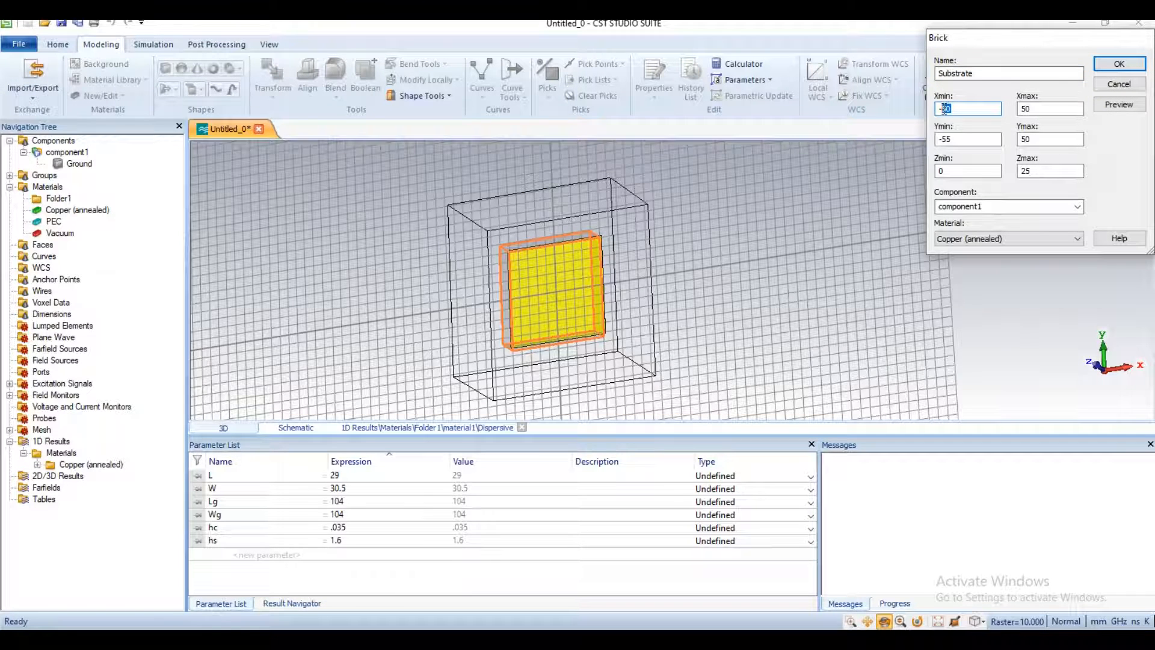
text(Lg/2)
drag(959, 108, 942, 114)
key(ctrl+c)
key(Tab)
key(ctrl+v)
Step: Set the Substrate brick's Y range from -Wg/2 to Wg/2
drag(954, 139, 943, 140)
text(W)
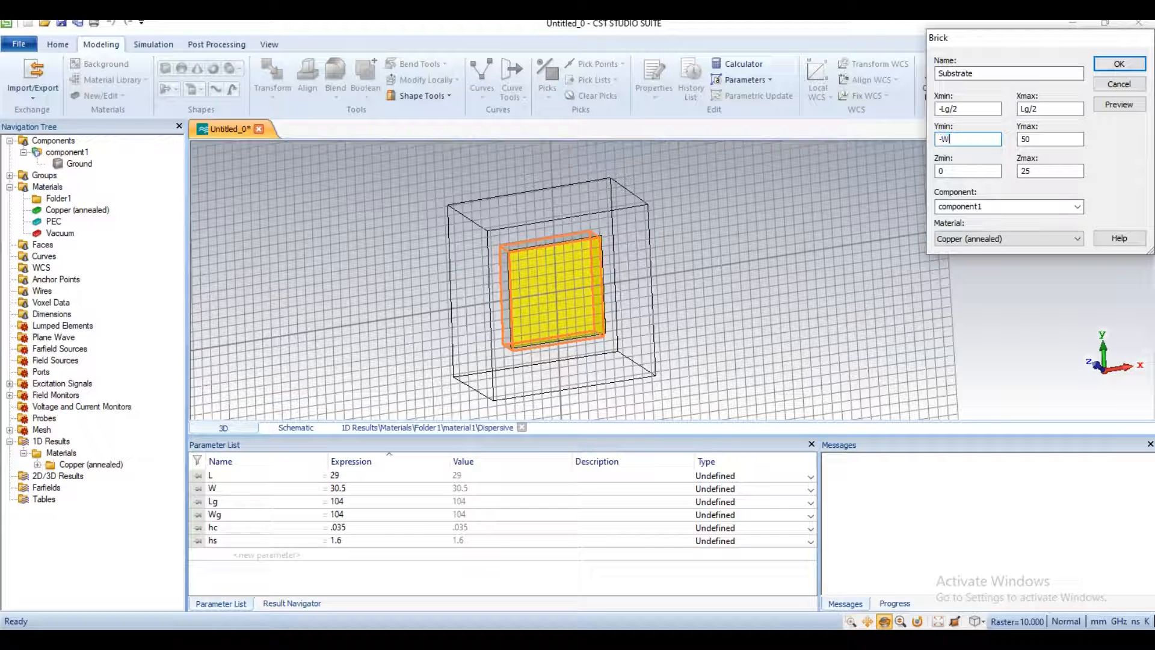
text(g/2)
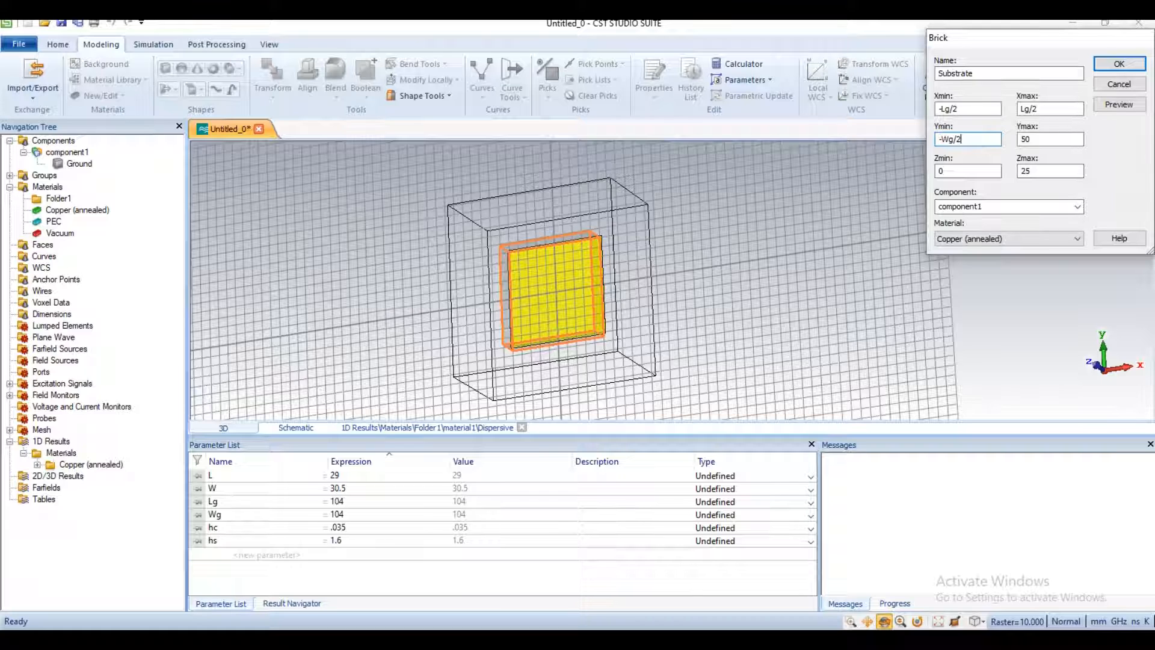
drag(962, 139, 945, 141)
key(ctrl+c)
double_click(1038, 139)
key(ctrl+v)
Step: Set the Substrate brick's Z range from hc to hc+hs
double_click(967, 171)
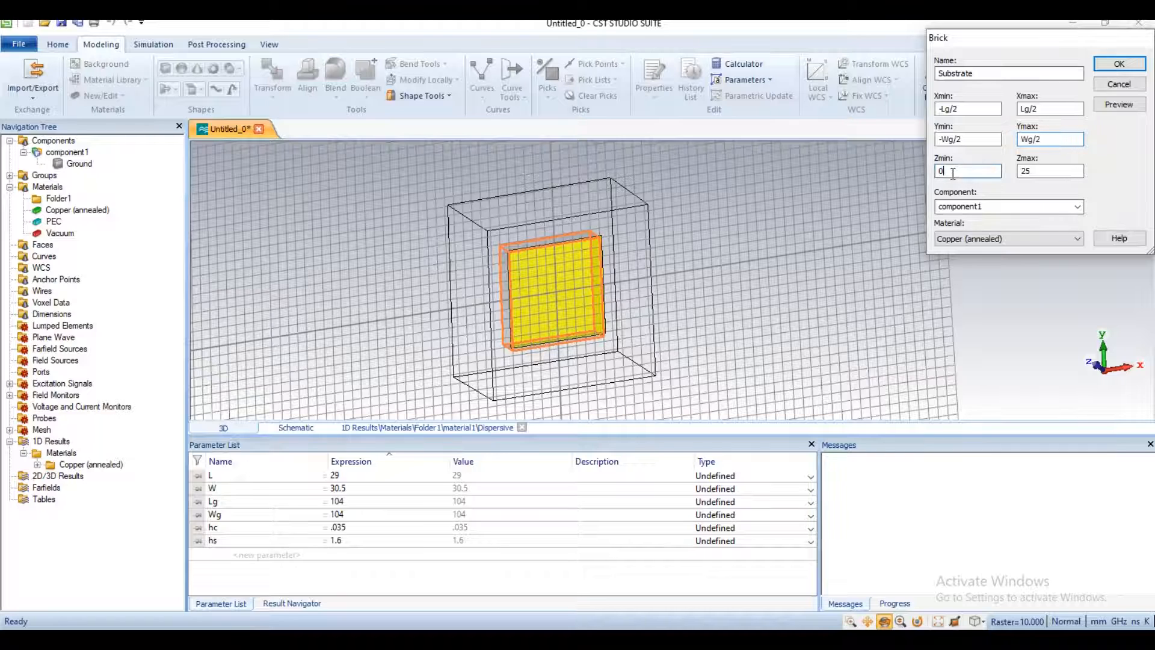
text(hc)
key(Tab)
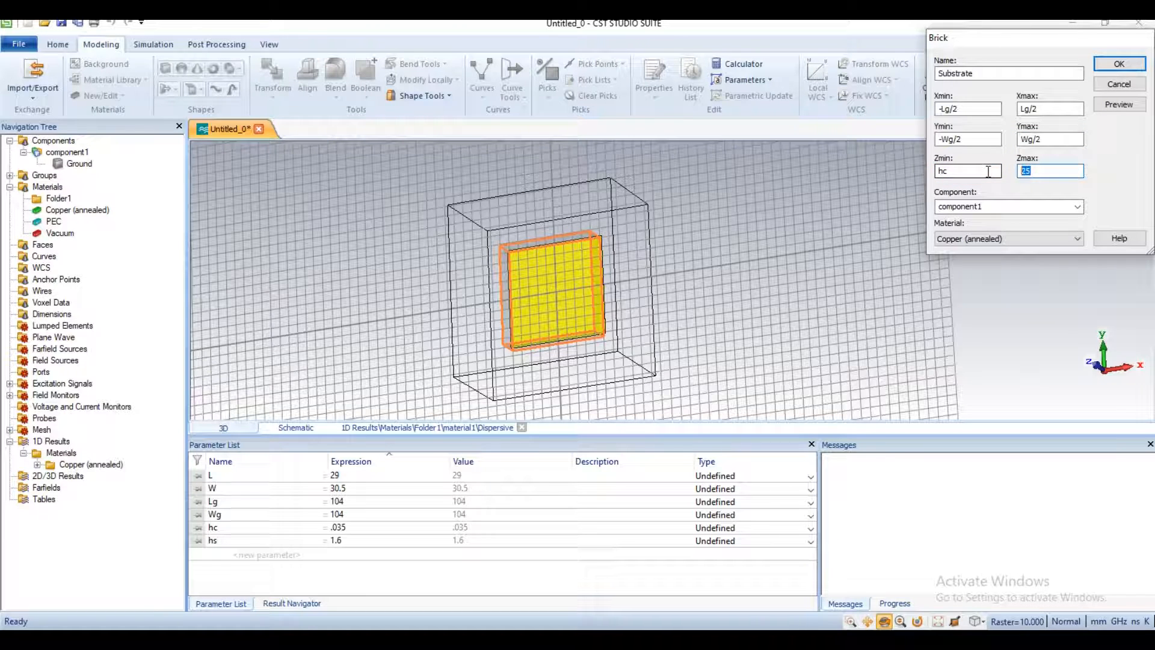
text(hc+hsw)
key(BackSpace)
Step: Define a new material for the substrate with epsilon 4.4 and an electric tangent delta of 0.02
click(1010, 239)
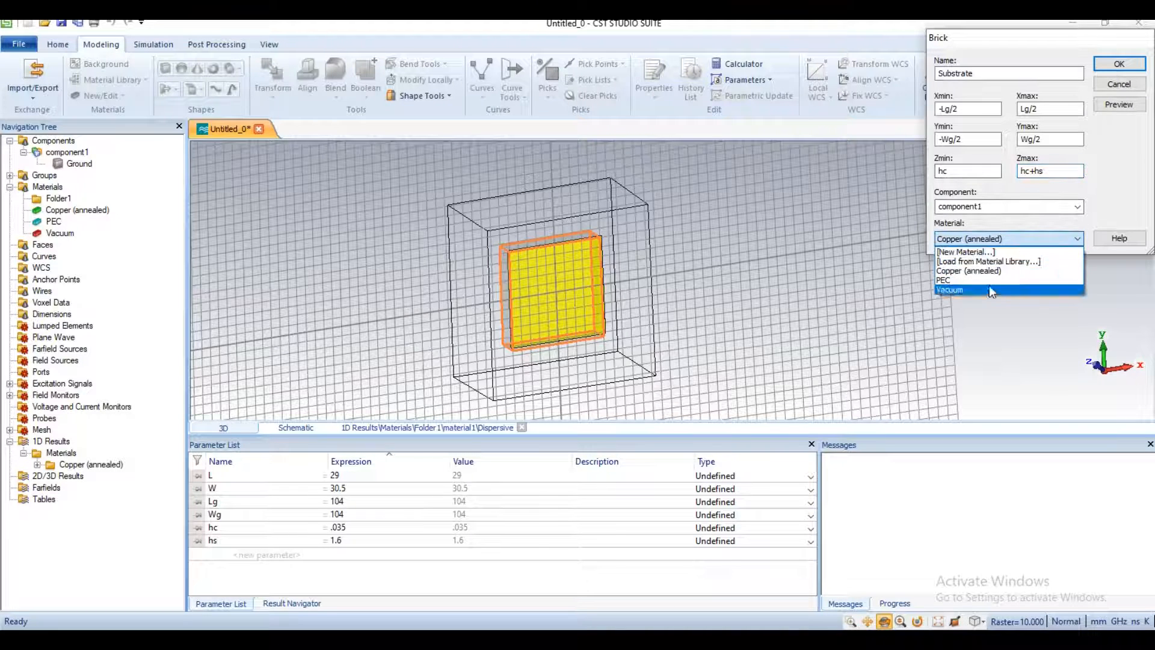
click(995, 251)
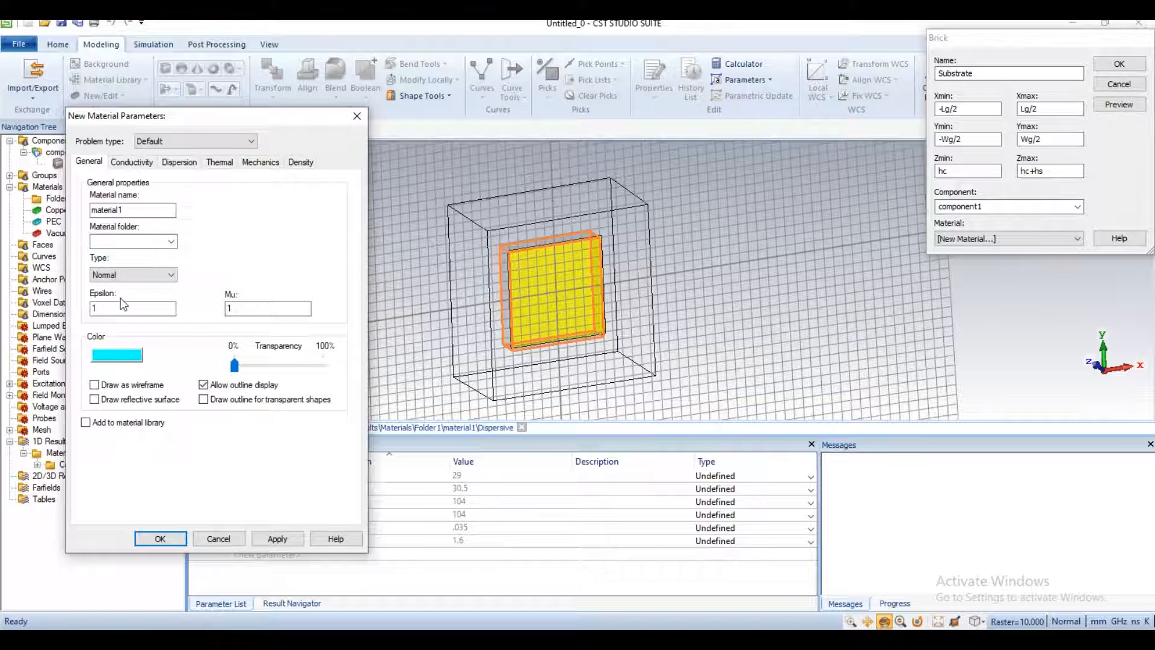
drag(111, 309, 87, 308)
text(4.4)
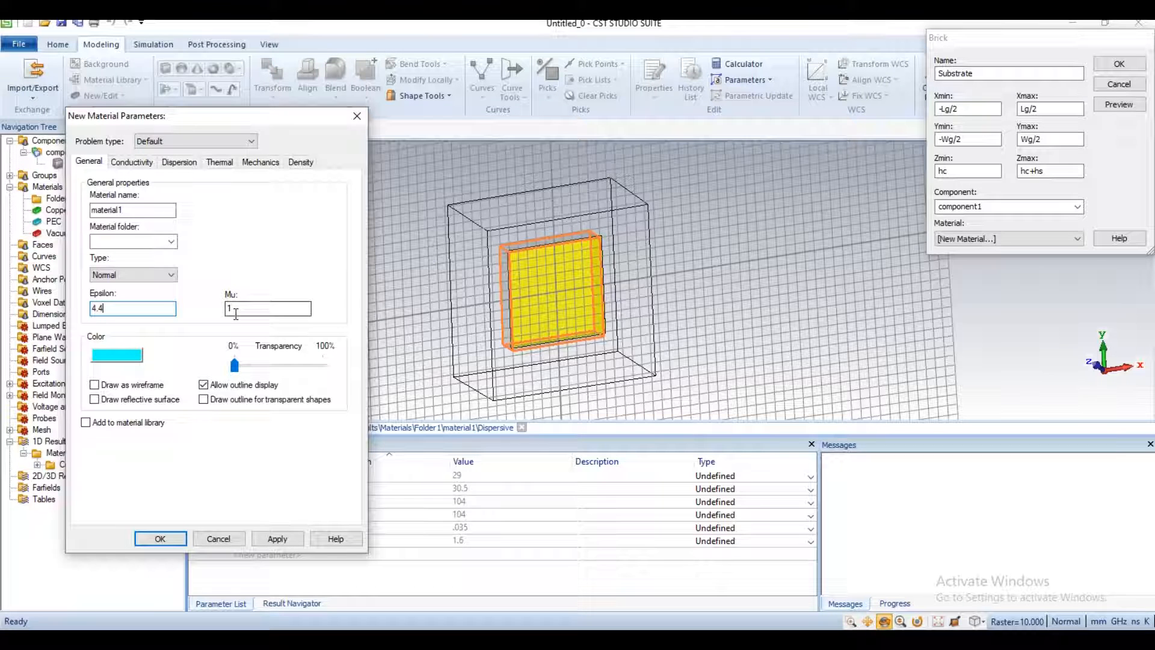
click(132, 161)
click(92, 257)
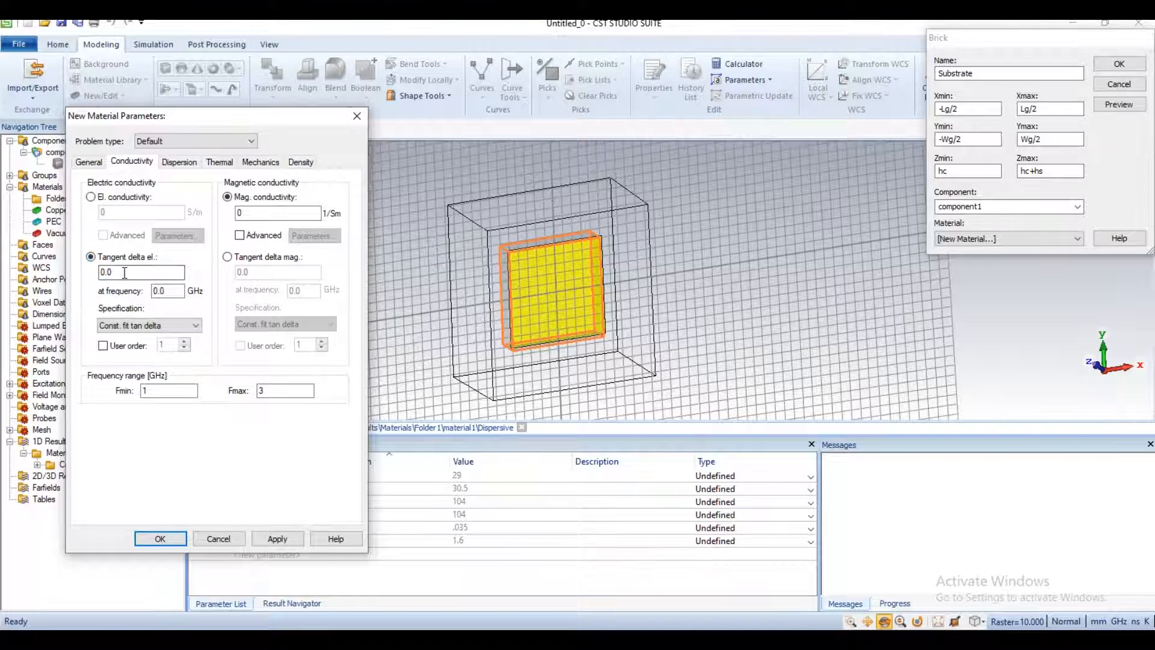
text(2)
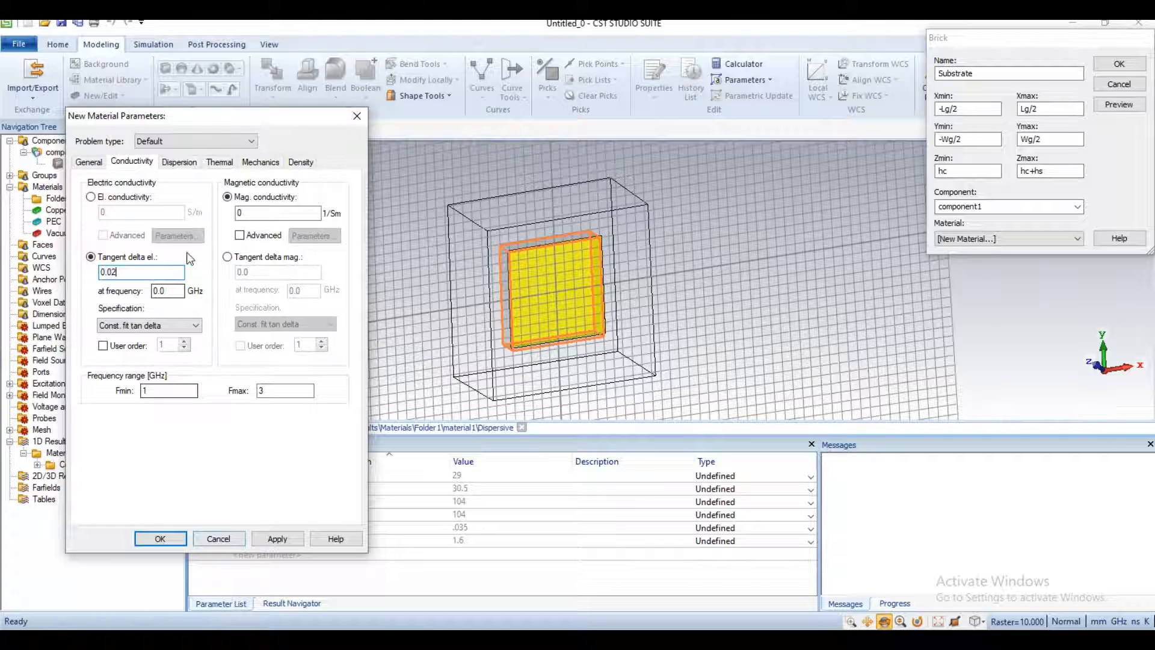
Step: Set the new material's density to 1900 kg/m^3, accept the material, and create the Substrate brick
click(301, 162)
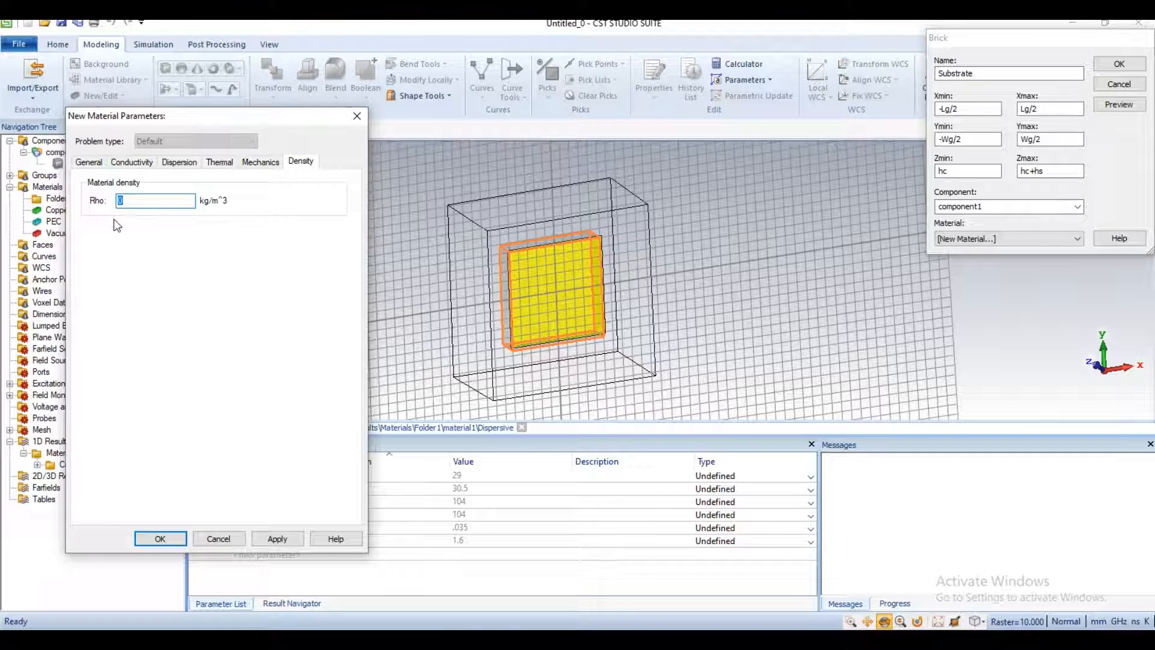
text(1900)
click(277, 538)
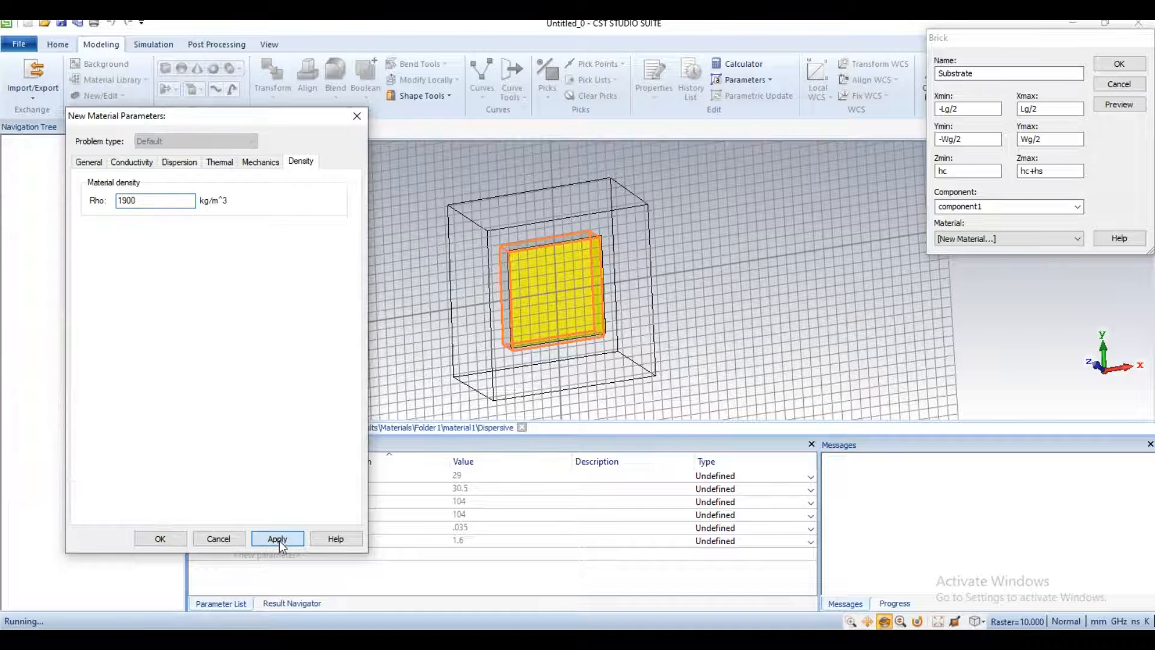
click(167, 539)
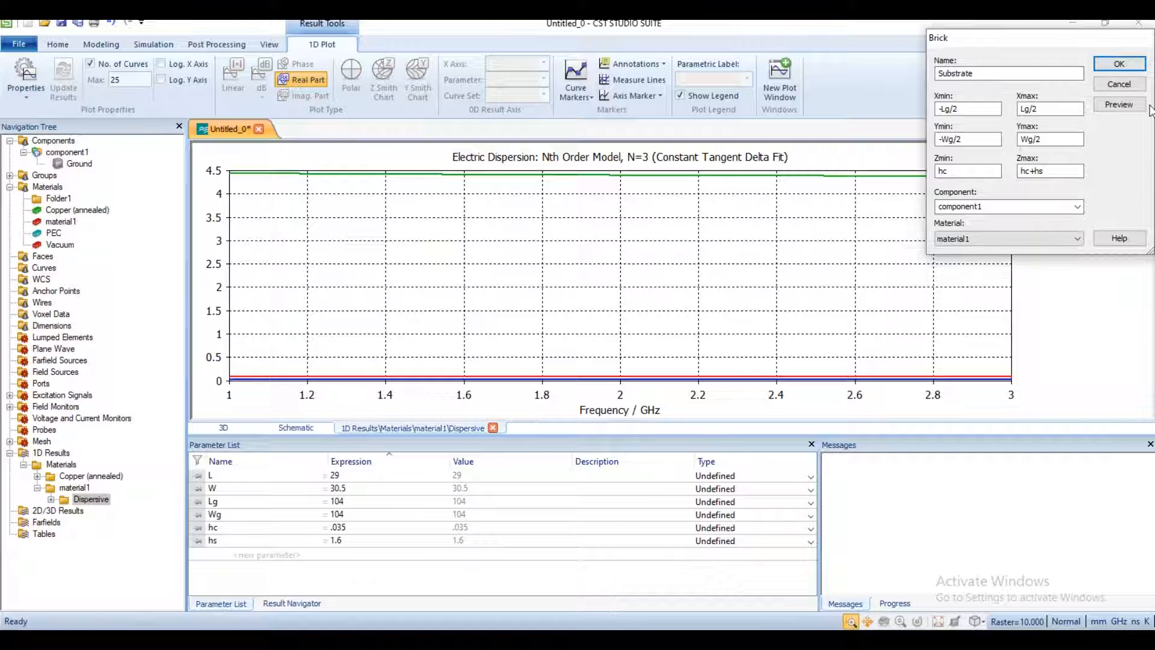
click(1118, 66)
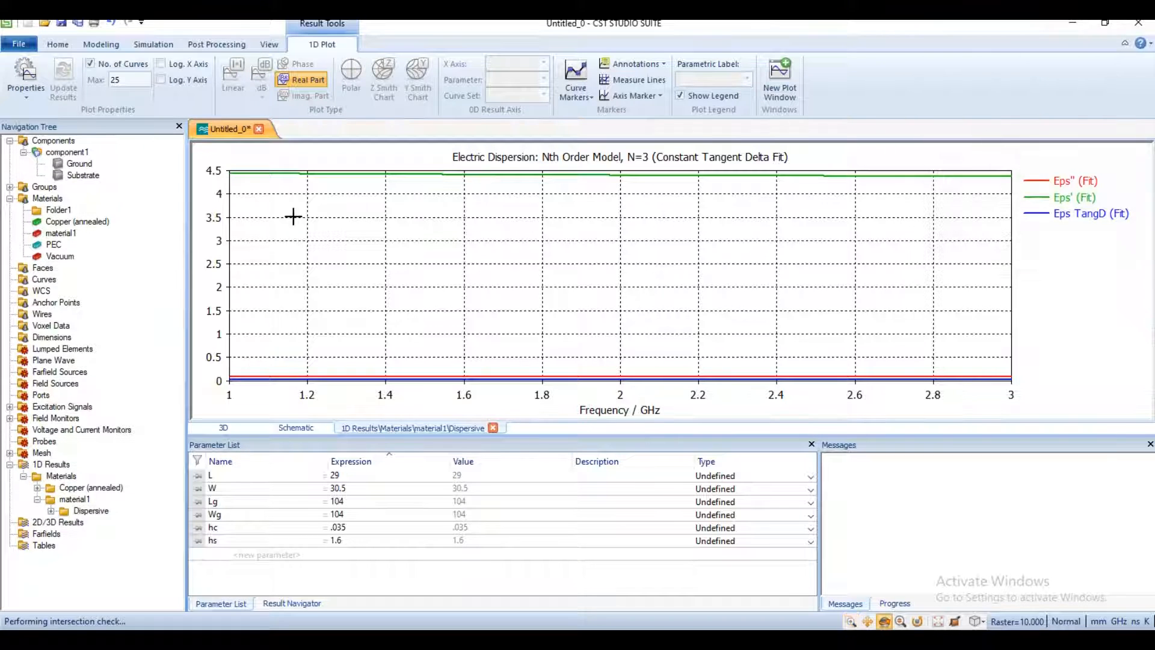
Step: Draw a brick about 55 by 45 mm and 5 mm high over the substrate, and name it Patch
double_click(76, 153)
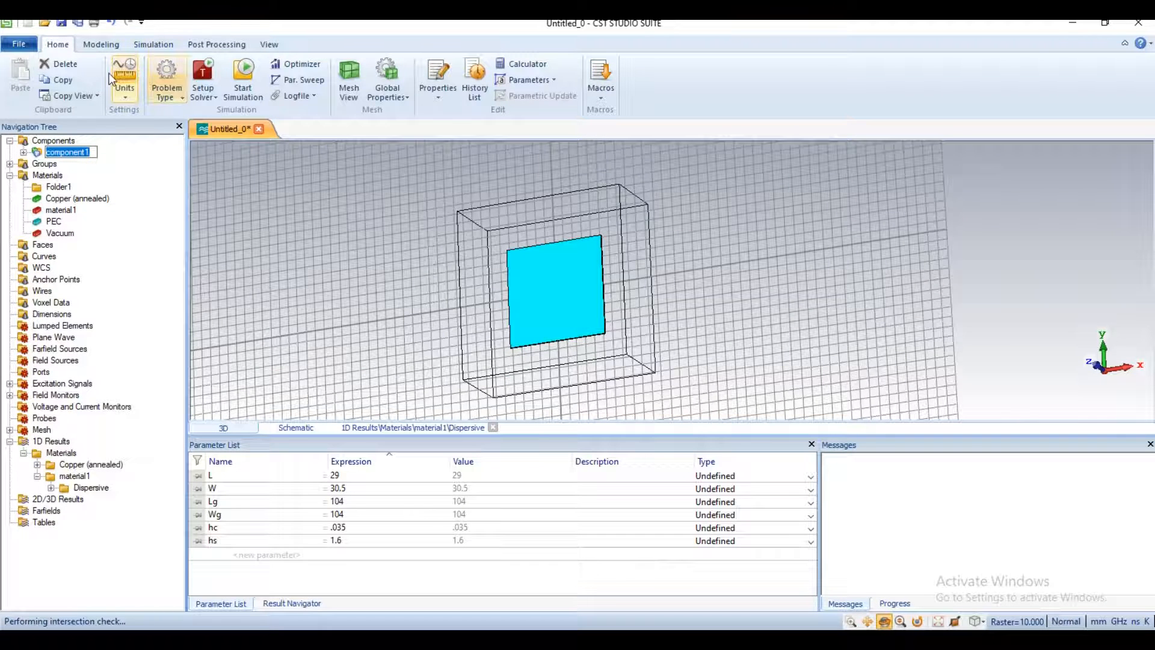
click(102, 45)
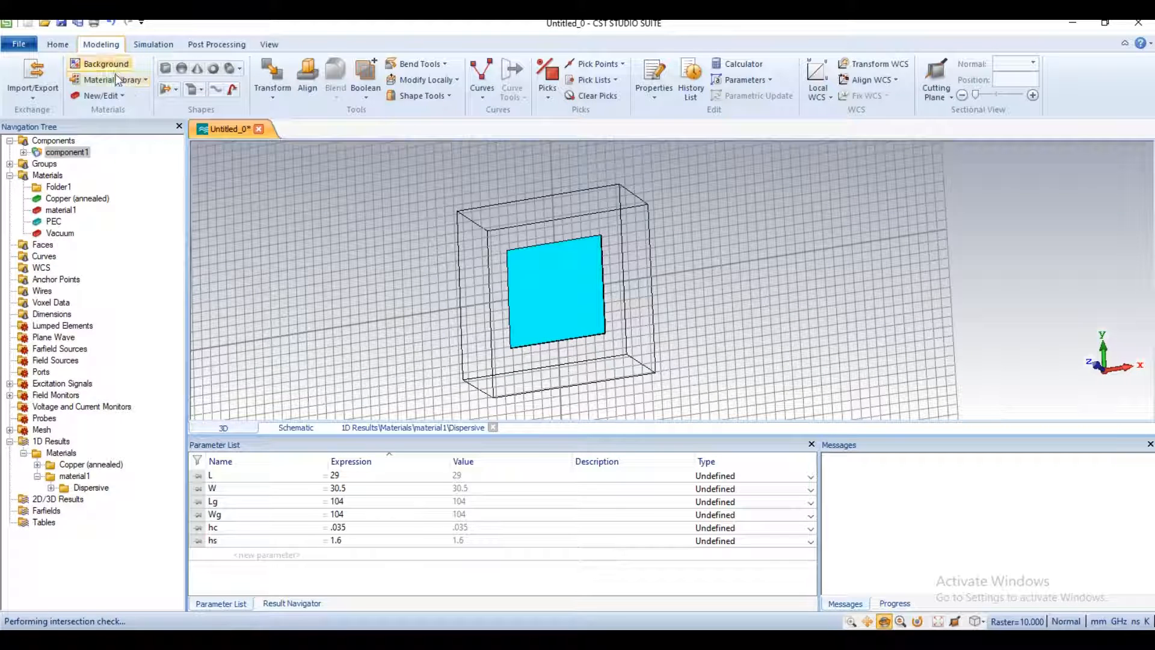
click(167, 70)
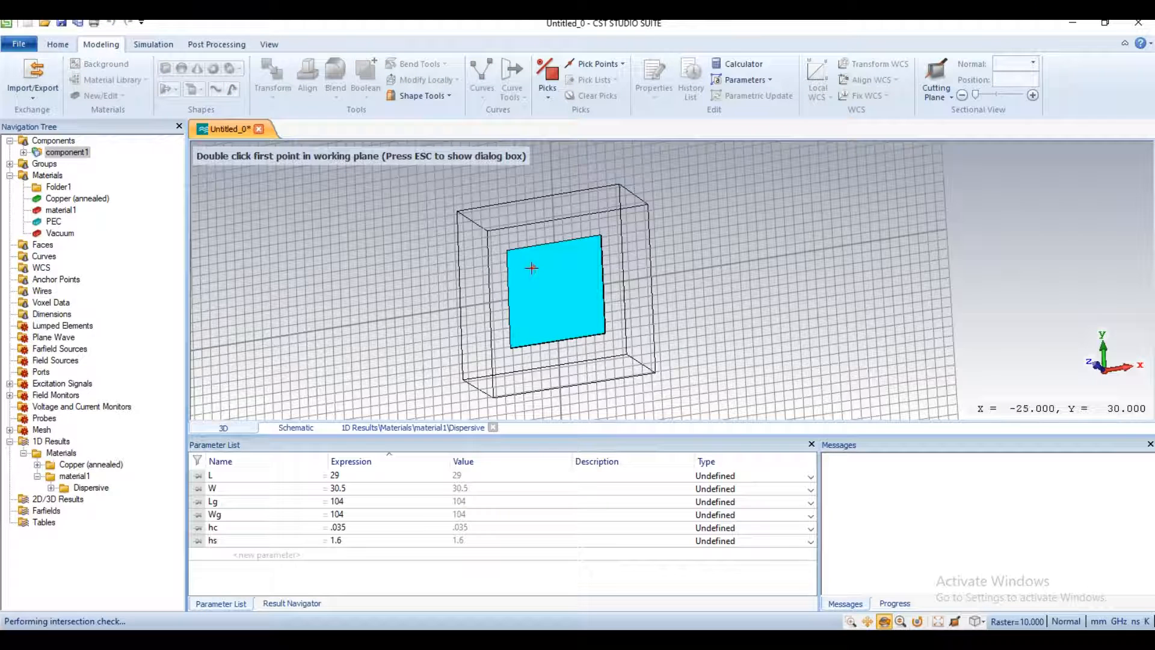
double_click(578, 310)
double_click(576, 298)
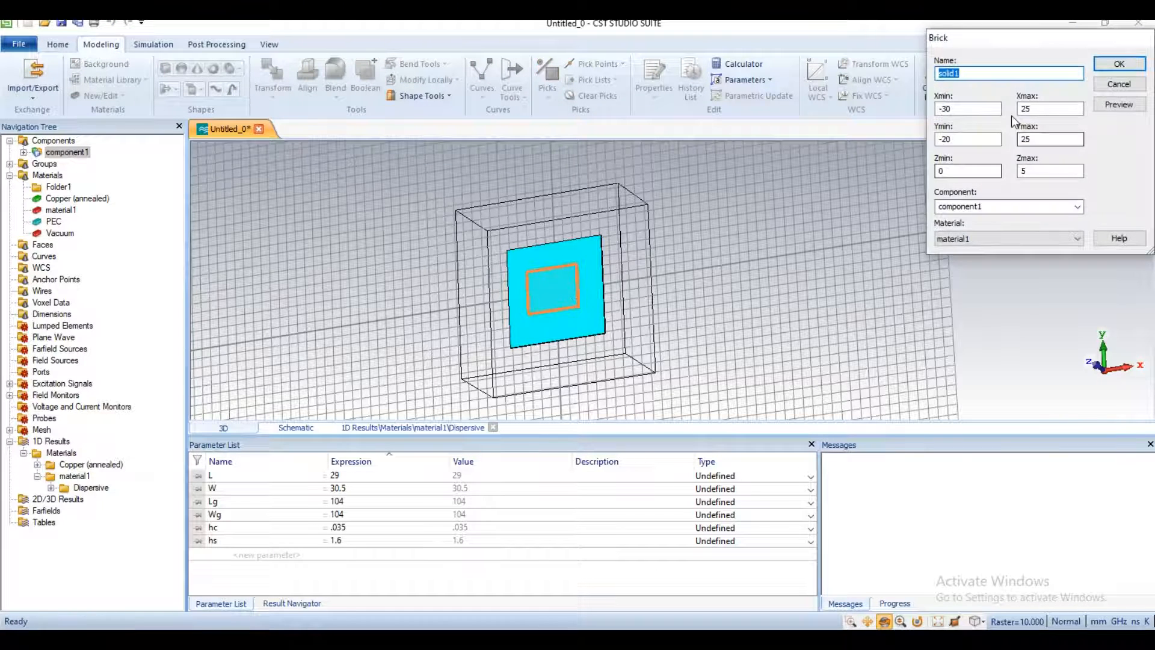
text(Patch)
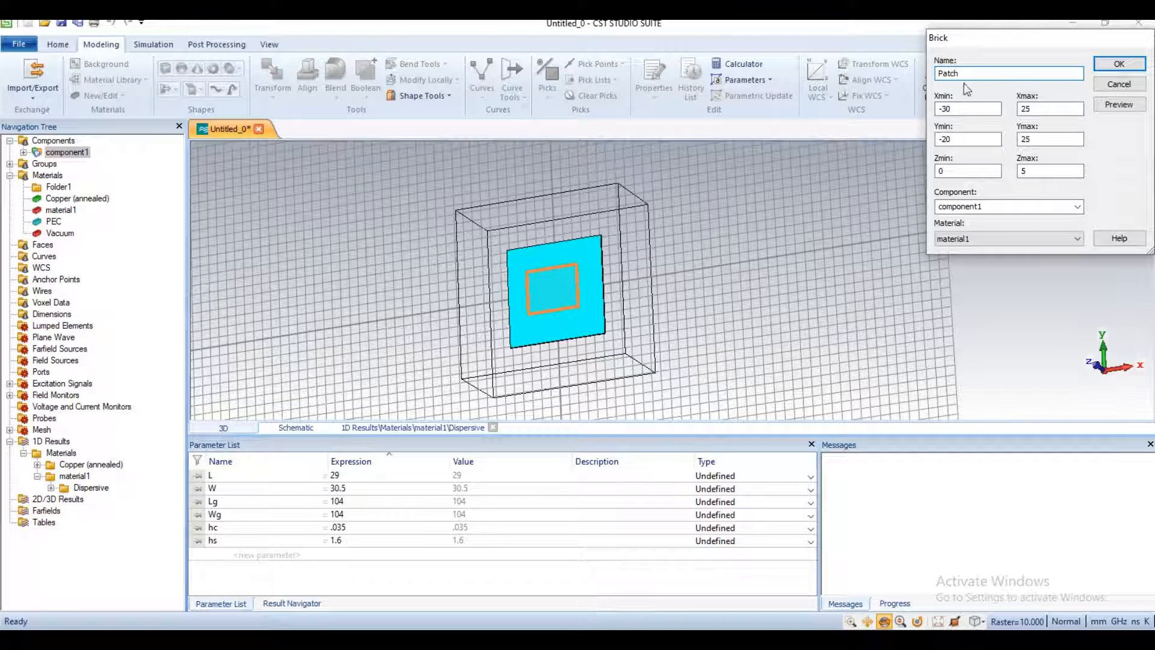
Step: Set the Patch brick's X range from -L/2 to L/2
drag(958, 111, 944, 110)
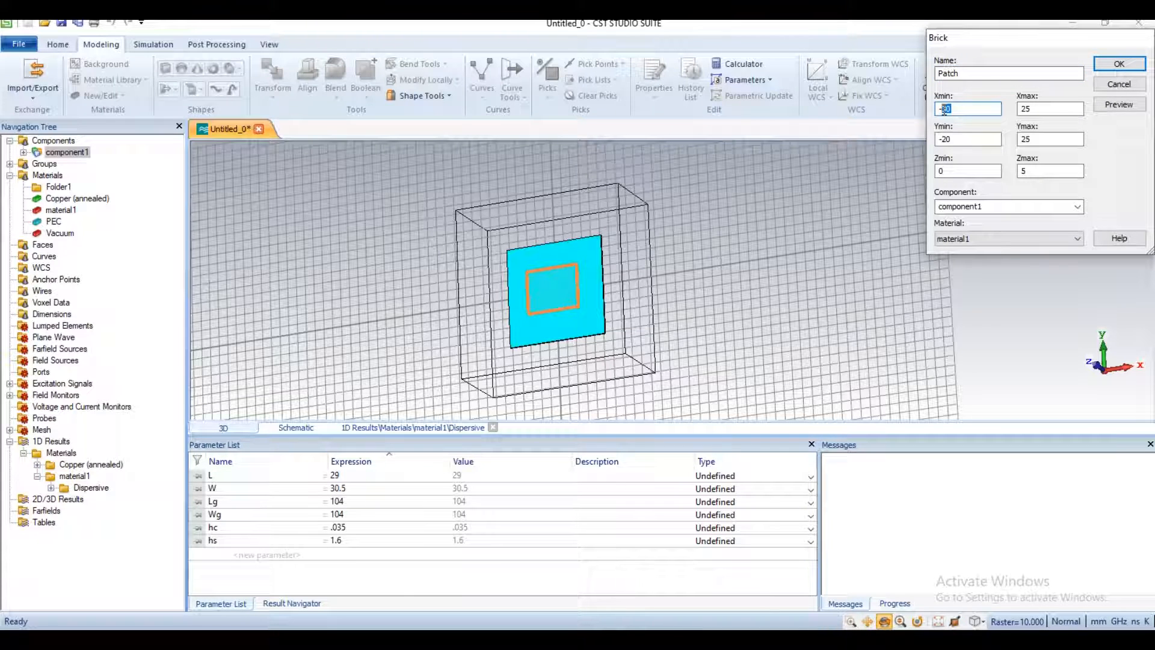
text(L/)
key(Tab)
text(L)
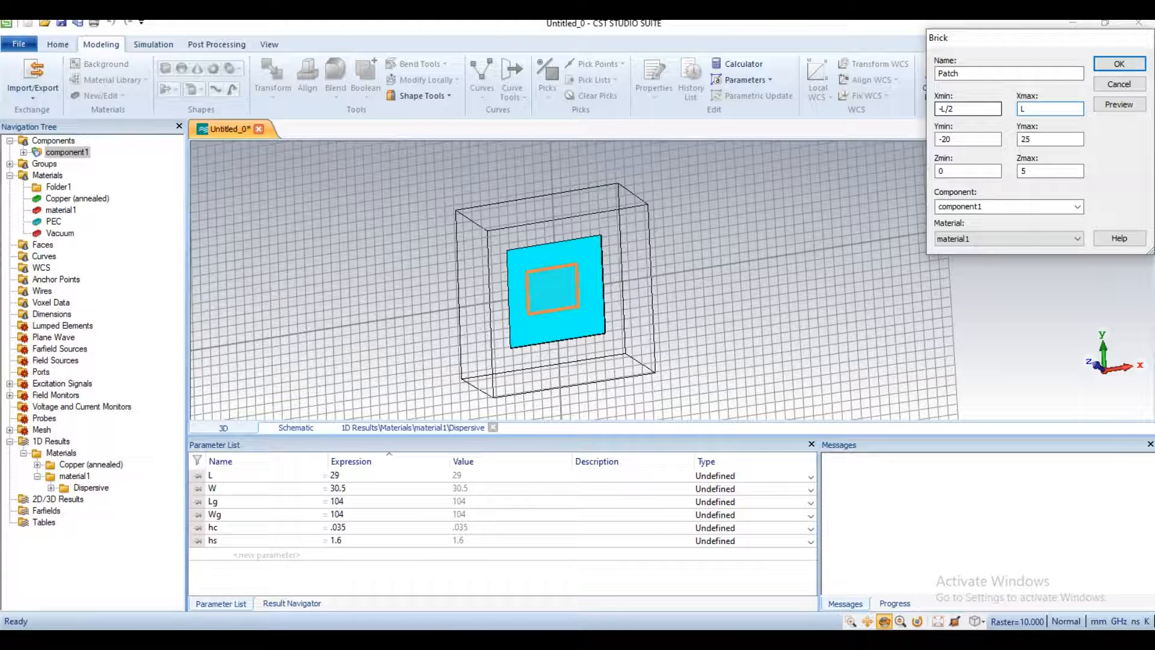
text(/2)
Step: Set the Patch brick's Y range from -W/2 to W/2
double_click(944, 139)
text(W)
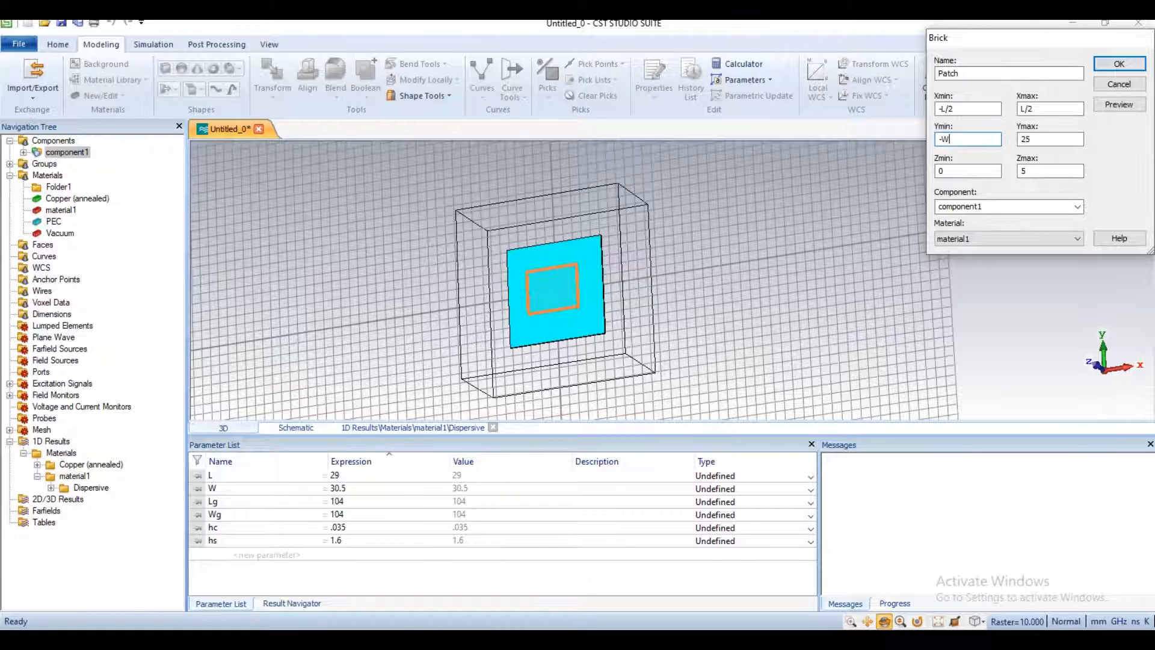
double_click(1024, 139)
text(W)
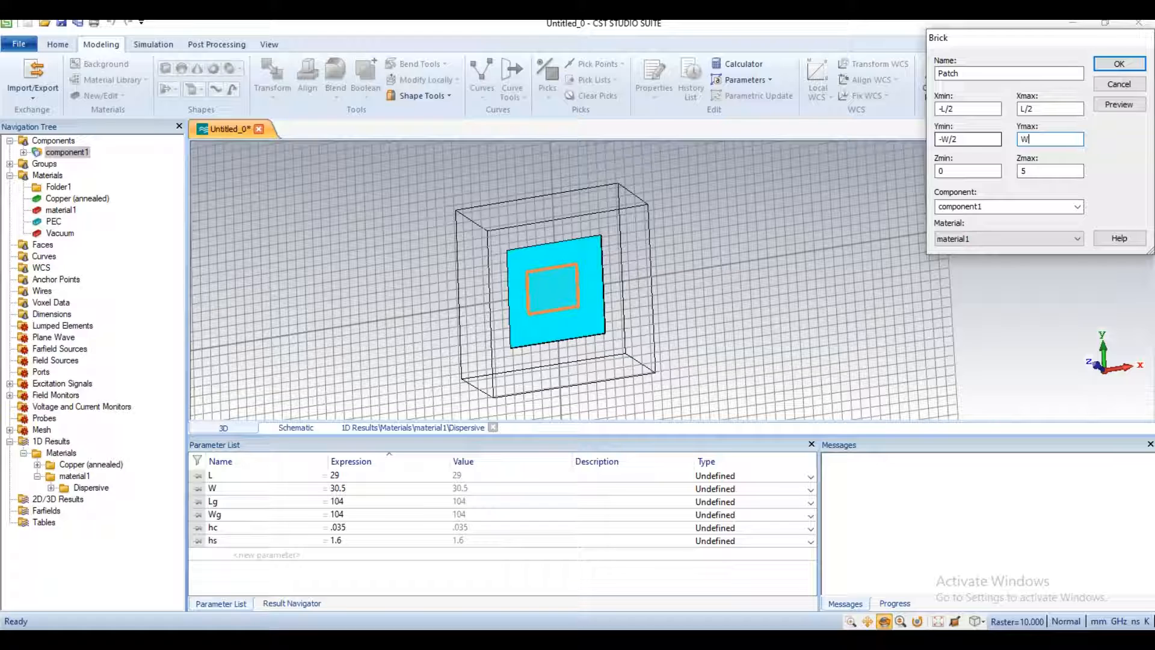
text(/e)
key(Tab)
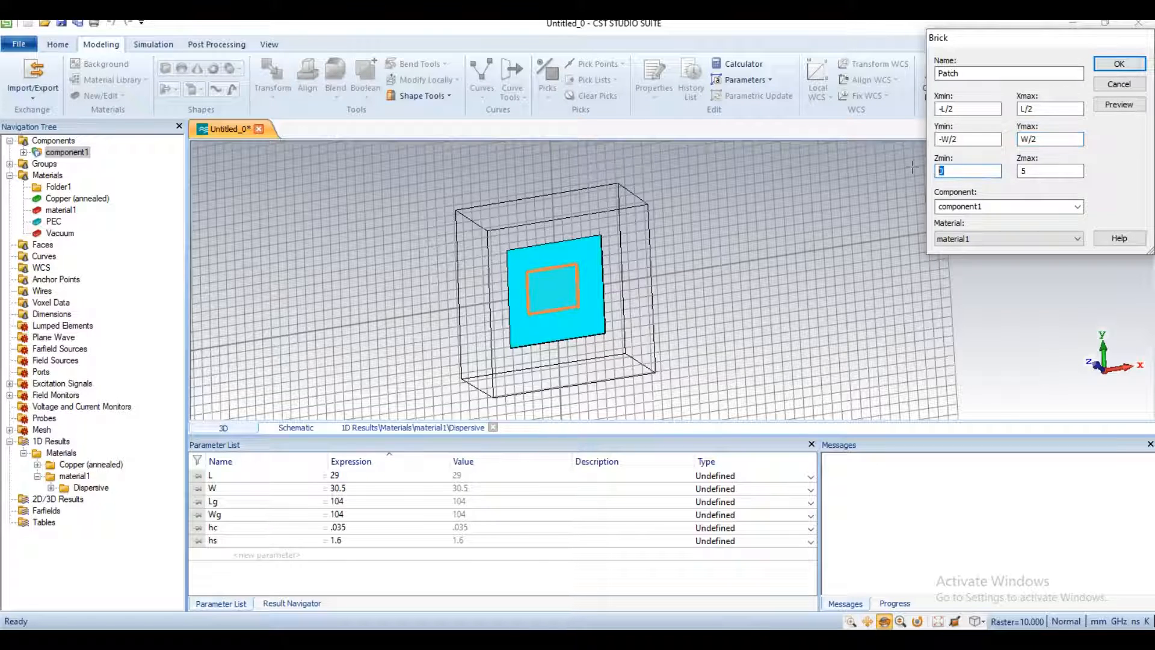
Step: Set the Patch brick's Z range from hc+hs to hc+hs+hc
text(hc+hs)
drag(961, 171, 928, 170)
key(ctrl+c)
double_click(1034, 171)
key(ctrl+v)
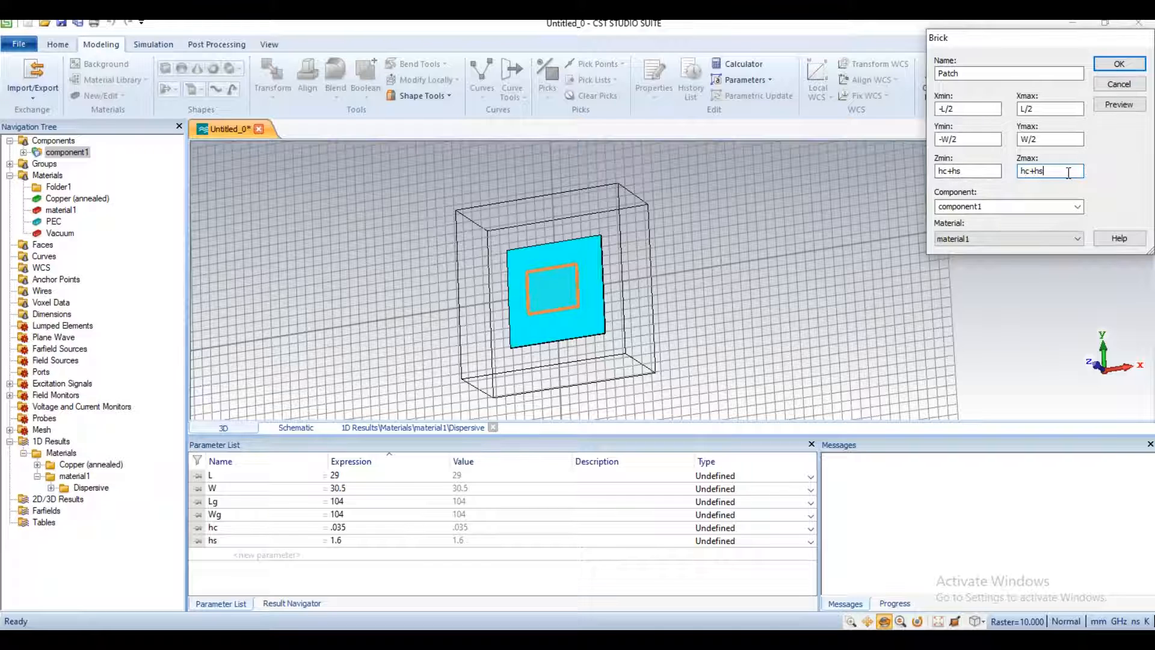
text(+hc)
Step: Assign Copper (annealed) to the Patch brick and create it
click(1036, 238)
click(1023, 272)
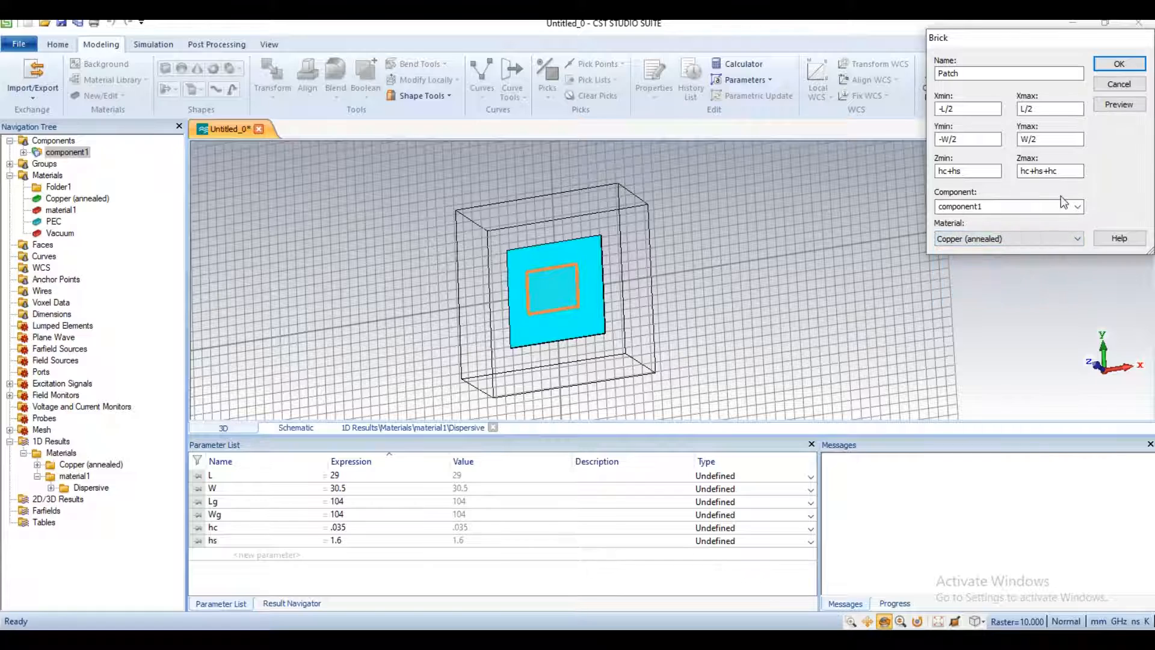
click(1118, 63)
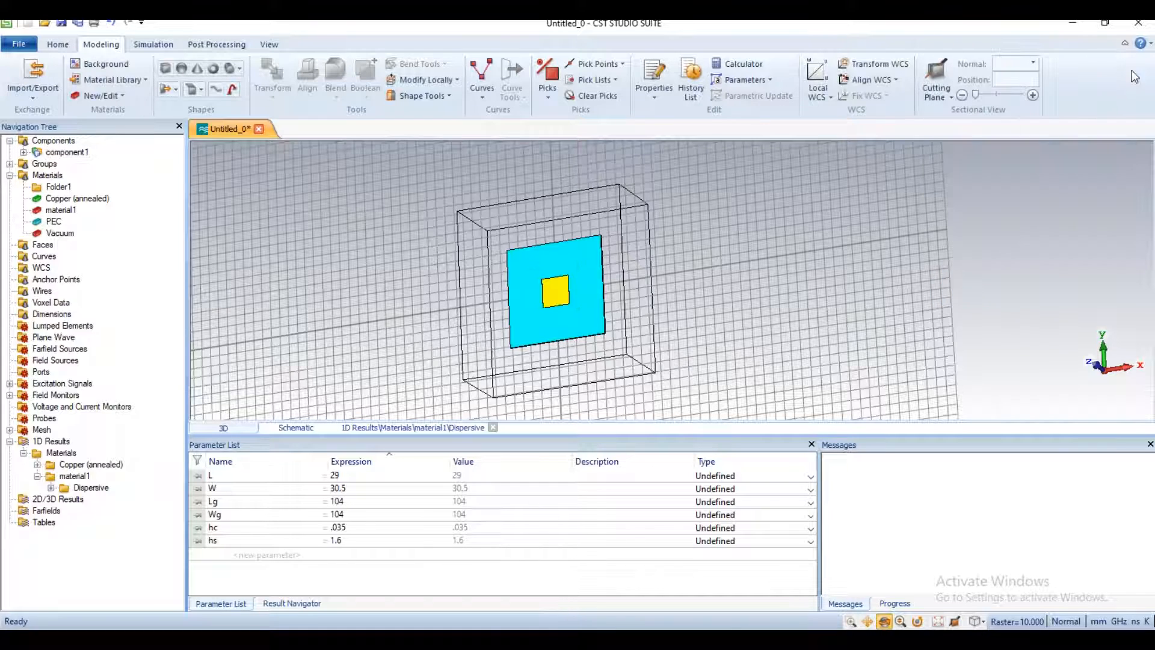
Step: Draw a solid cylinder of about 15 mm radius and 15 mm height at the patch centre, and name it sub
drag(547, 251, 590, 285)
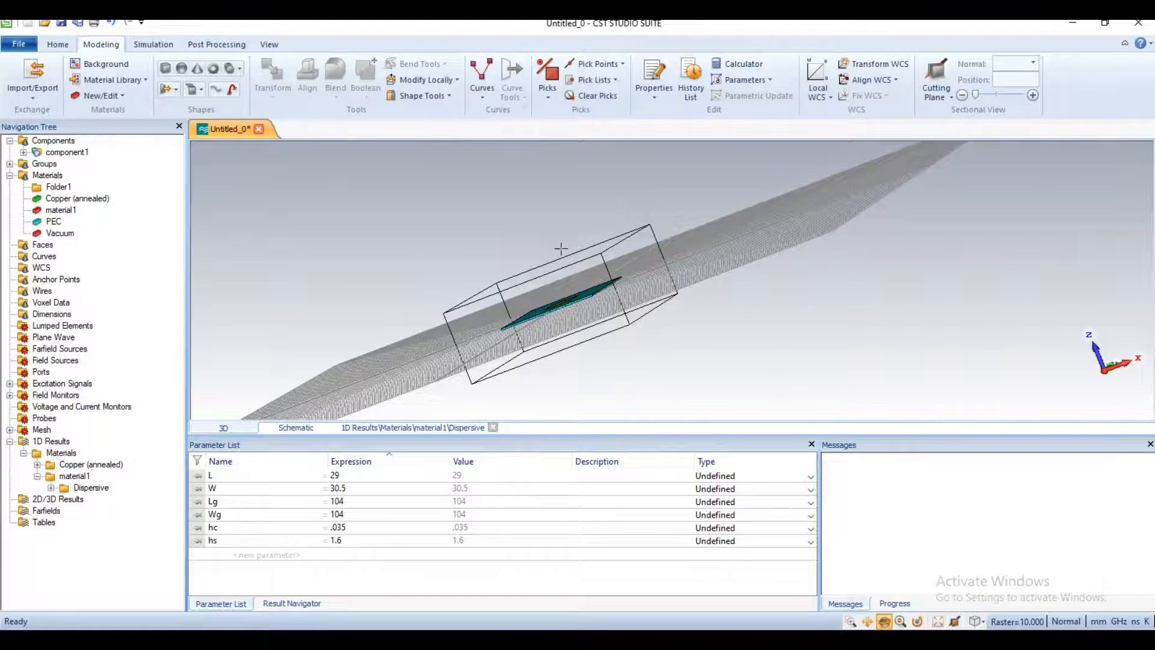
mouse_move(561, 302)
mouse_down()
mouse_move(589, 297)
mouse_move(578, 299)
mouse_move(580, 276)
mouse_move(617, 369)
mouse_move(607, 355)
mouse_up()
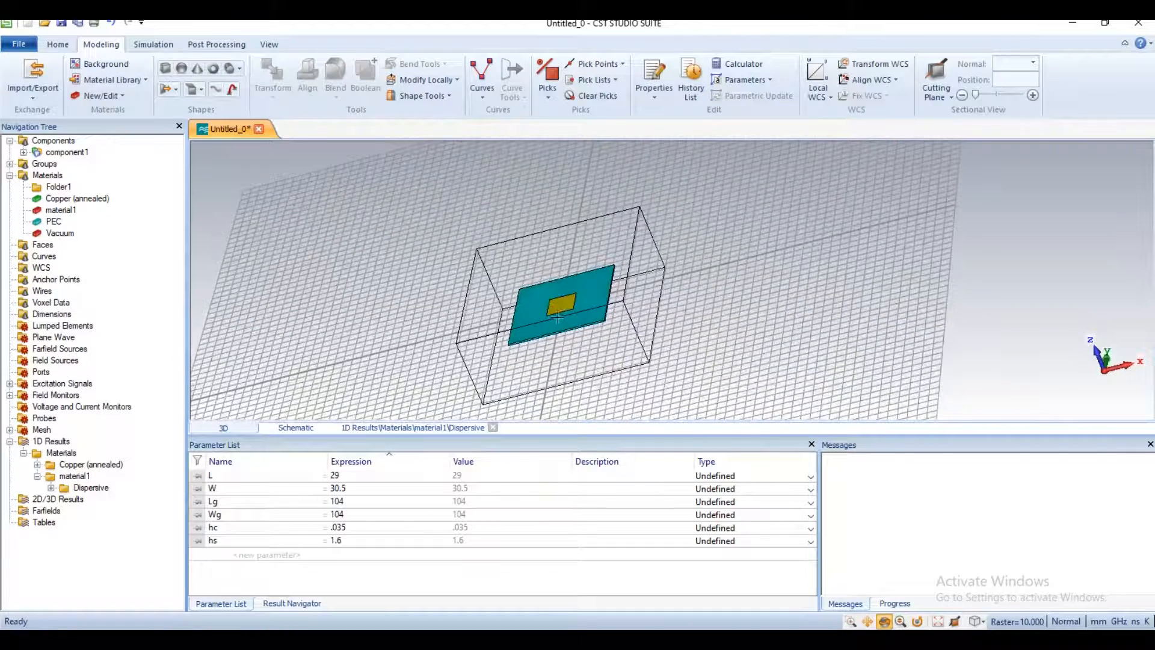
click(231, 70)
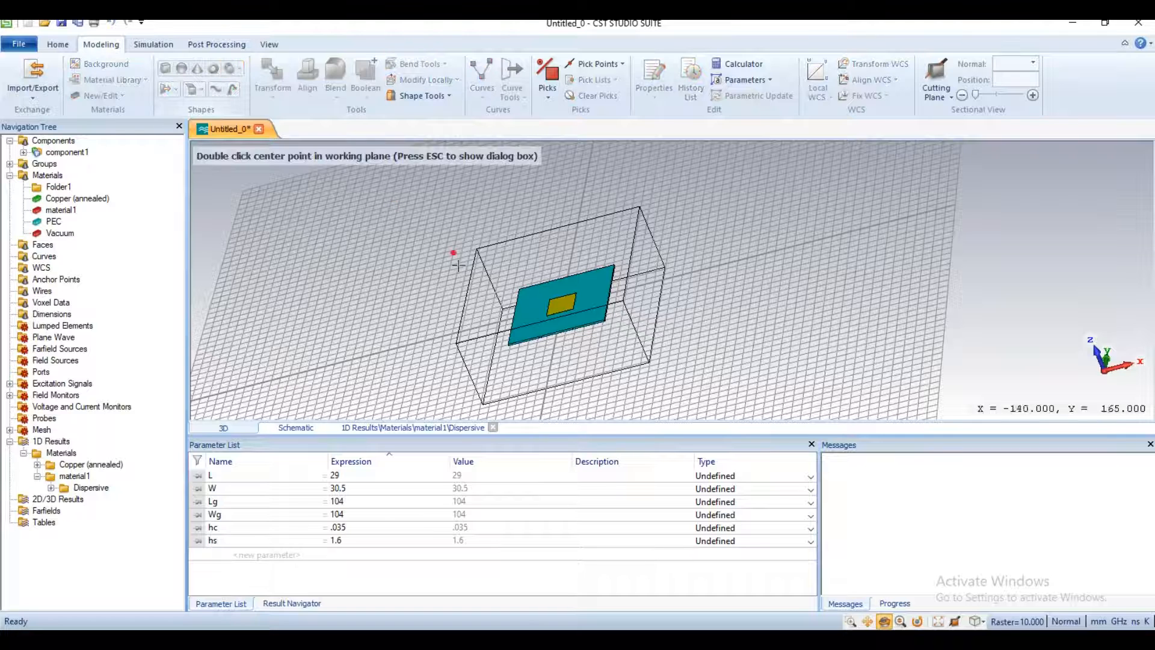
double_click(560, 305)
double_click(561, 302)
double_click(561, 297)
double_click(560, 298)
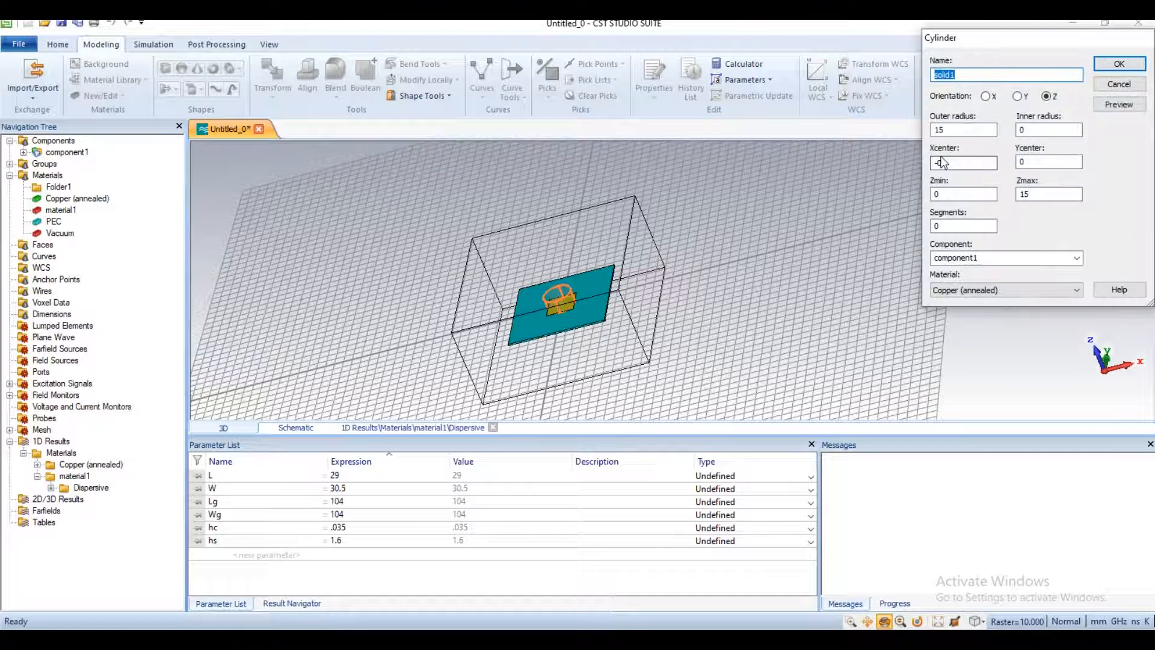
text(sub)
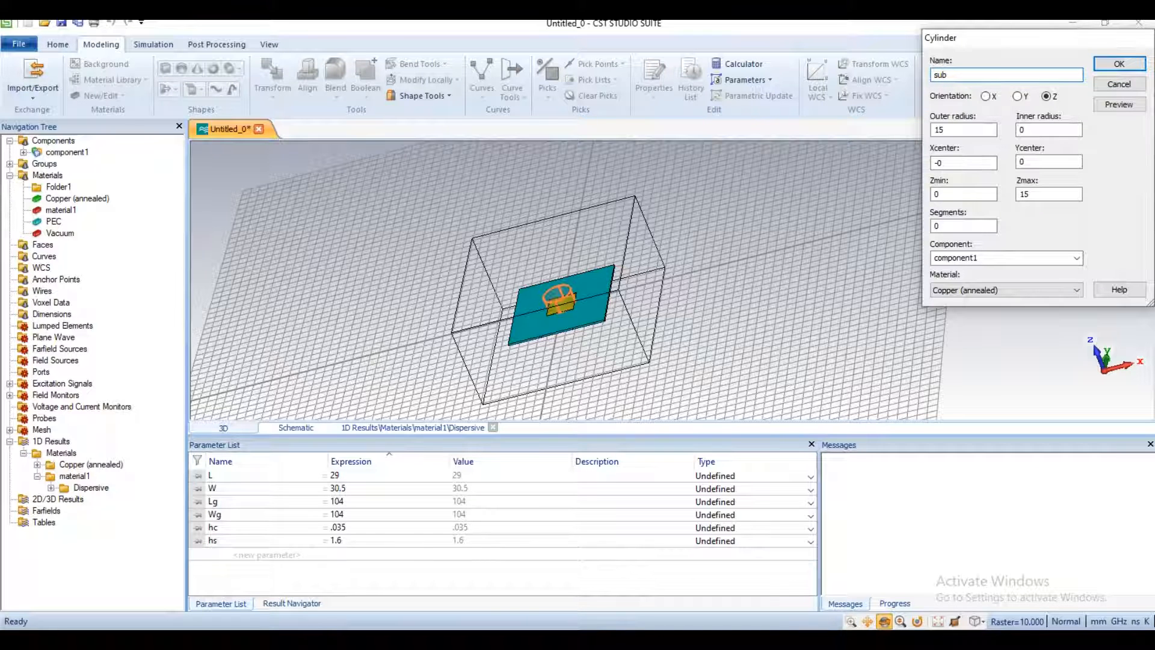
Step: Set the sub cylinder's outer radius to 1.6 and its centre to X 5, Y -.5
key(Tab)
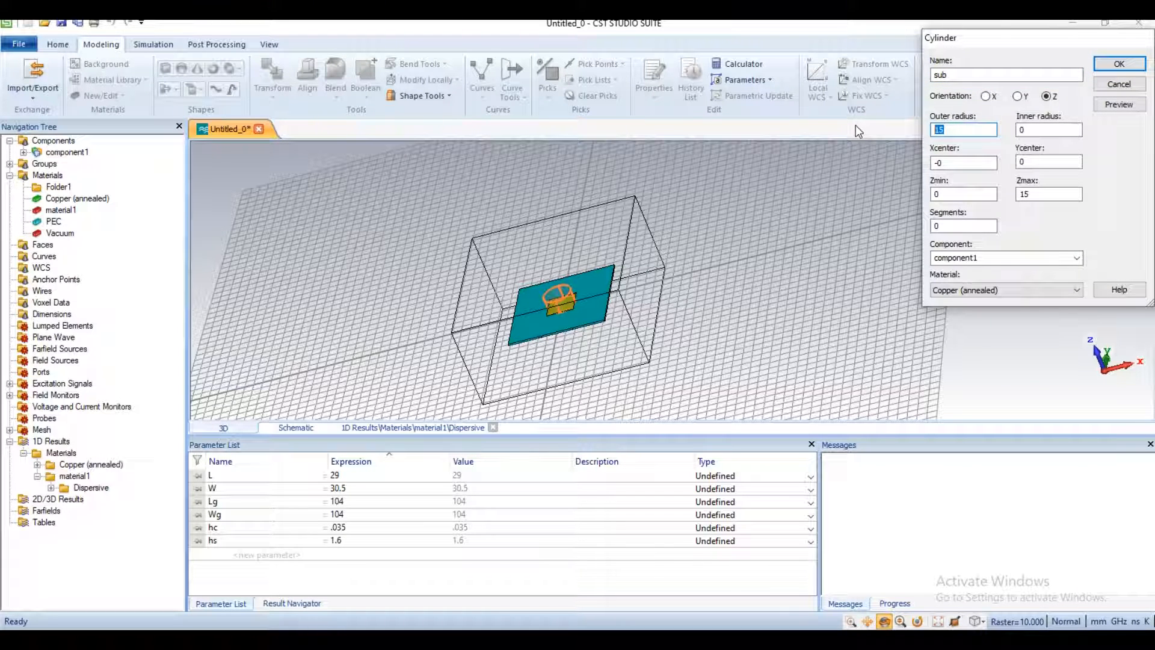
text(1.6)
click(950, 162)
text(5)
key(Tab)
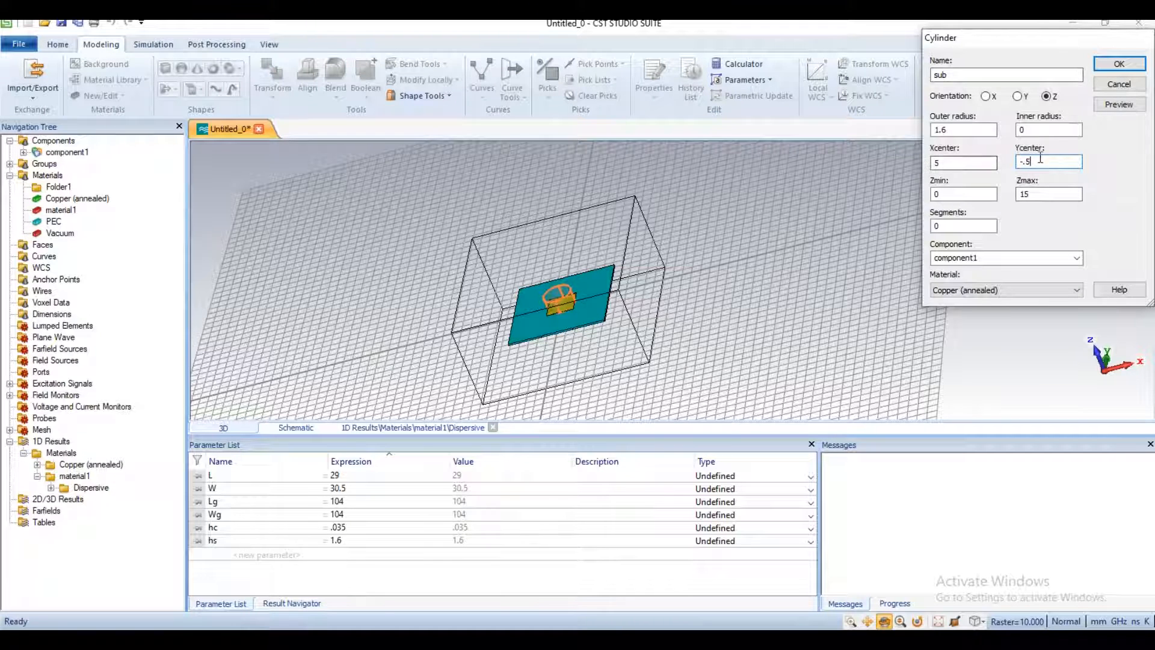
Step: Keep the sub cylinder's Zmin at 0, set its Zmax to hc, and create it in Copper (annealed)
double_click(950, 196)
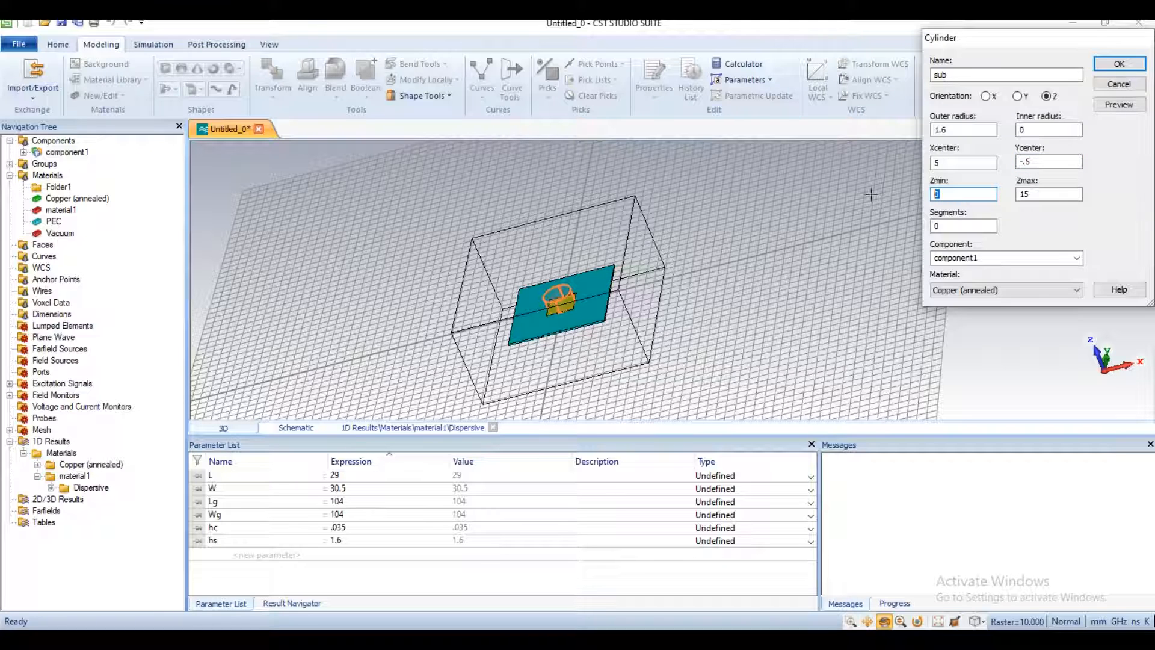
key(Tab)
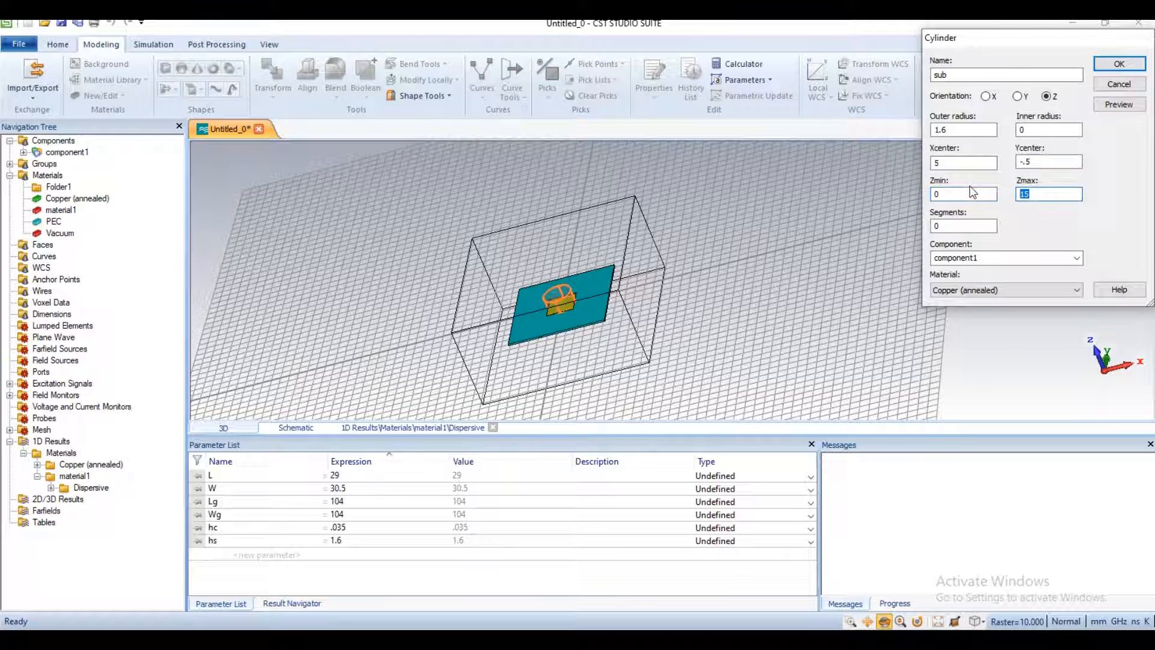
text(hc)
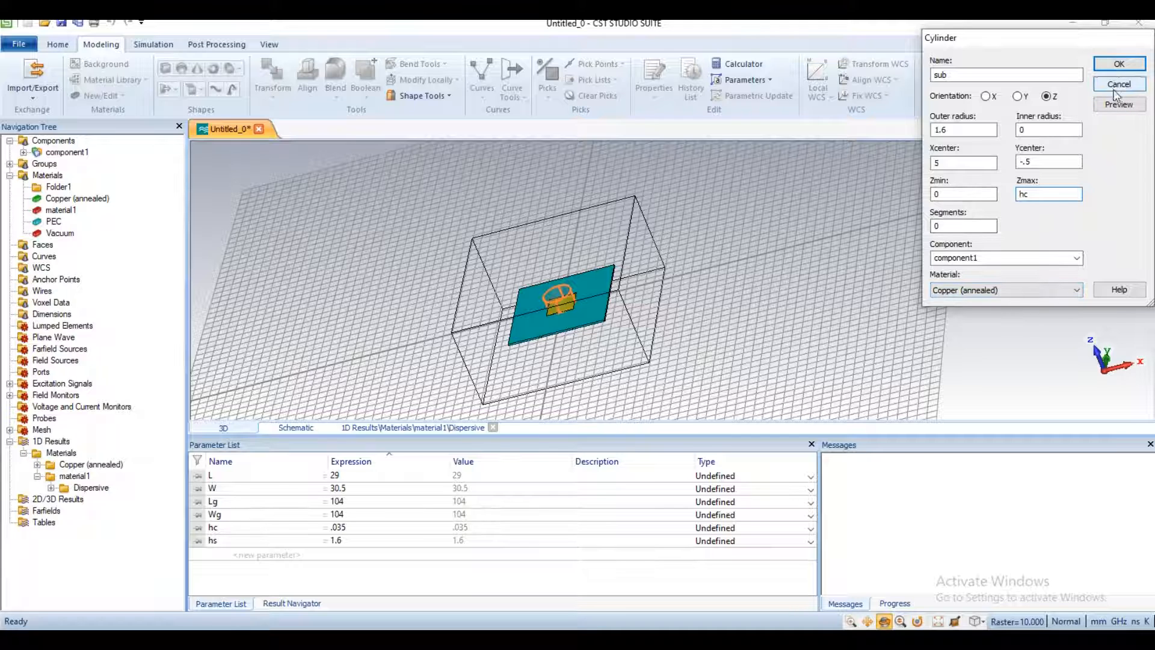
click(1127, 66)
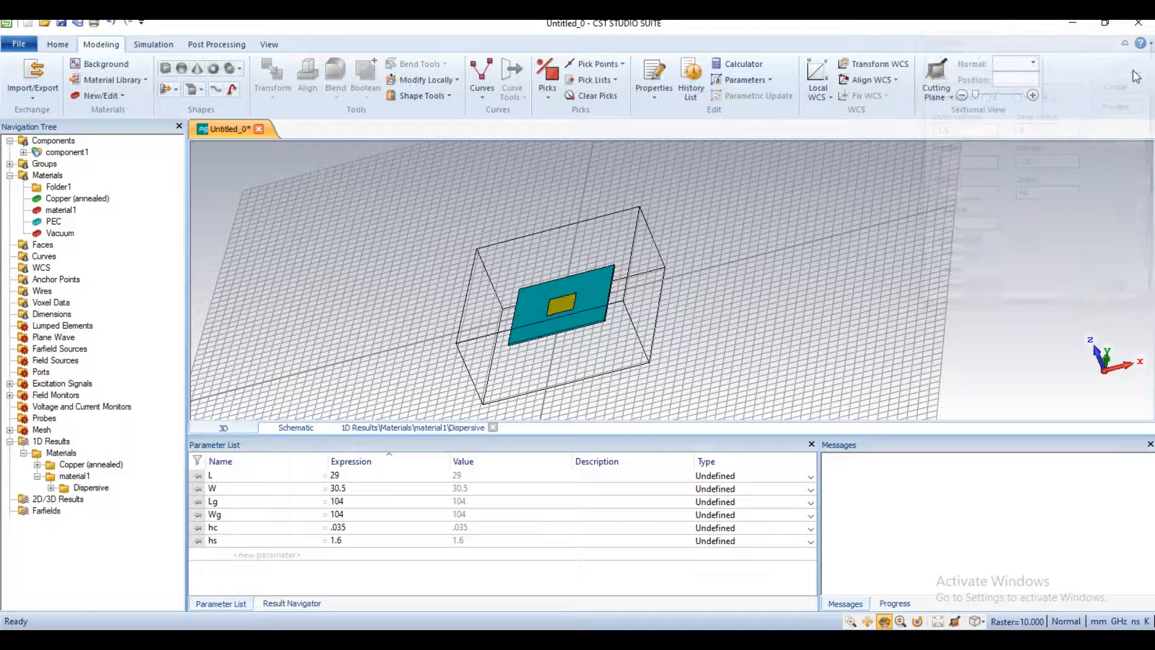
Step: Subtract the sub cylinder from the Ground solid with a Boolean operation
click(23, 153)
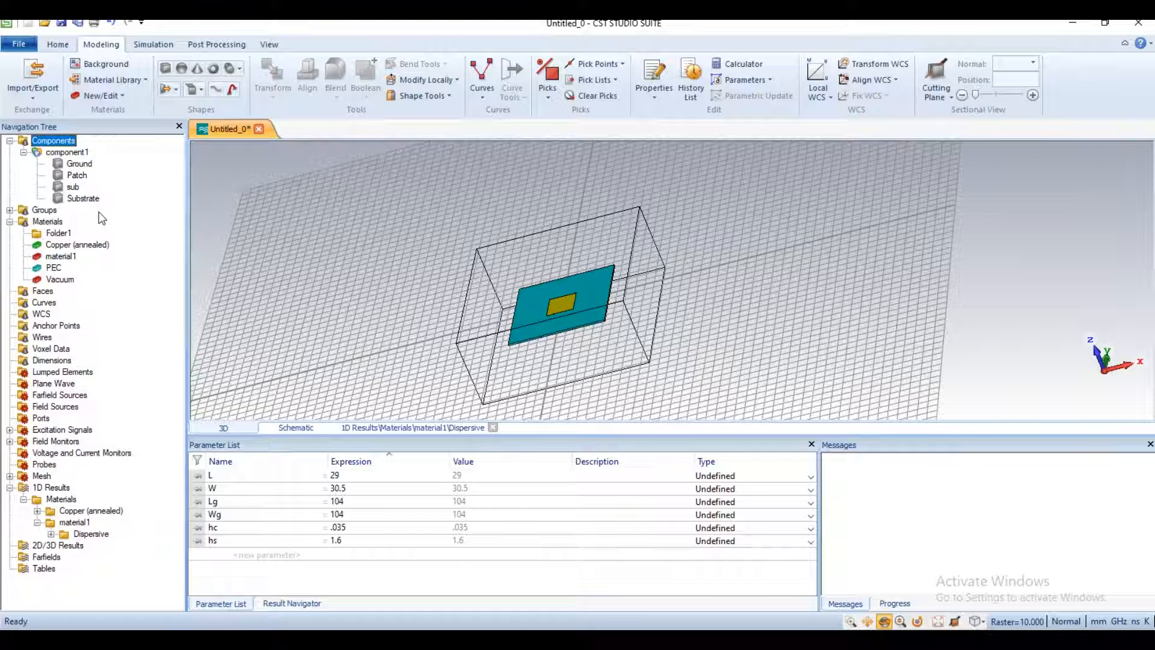
click(88, 168)
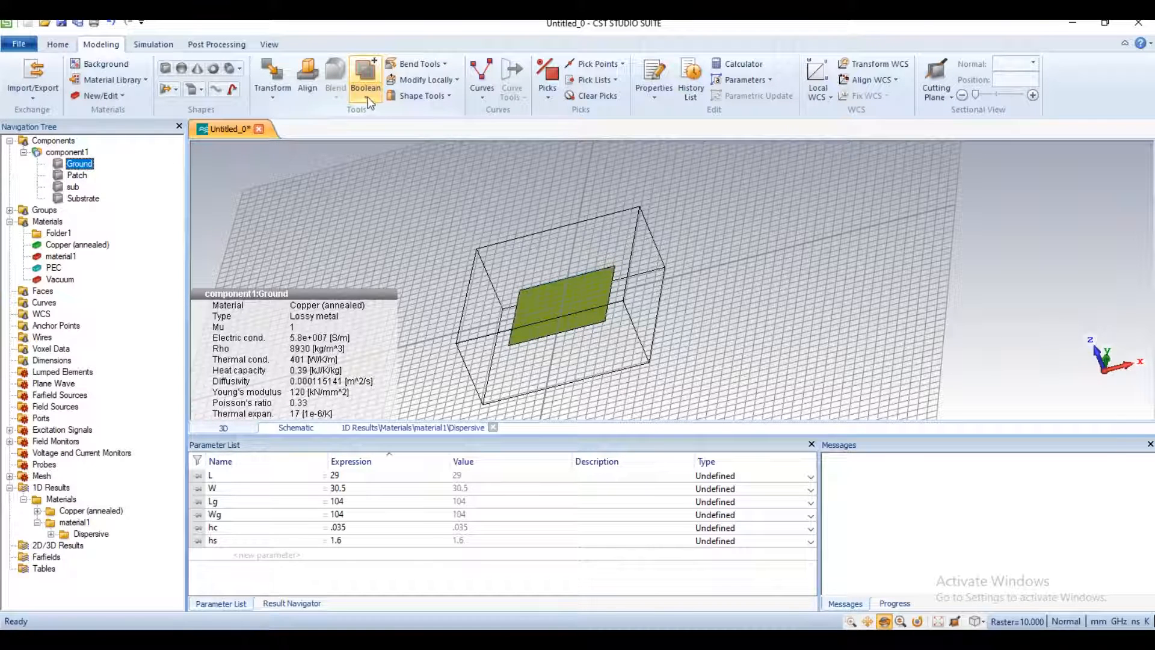
click(365, 77)
click(390, 146)
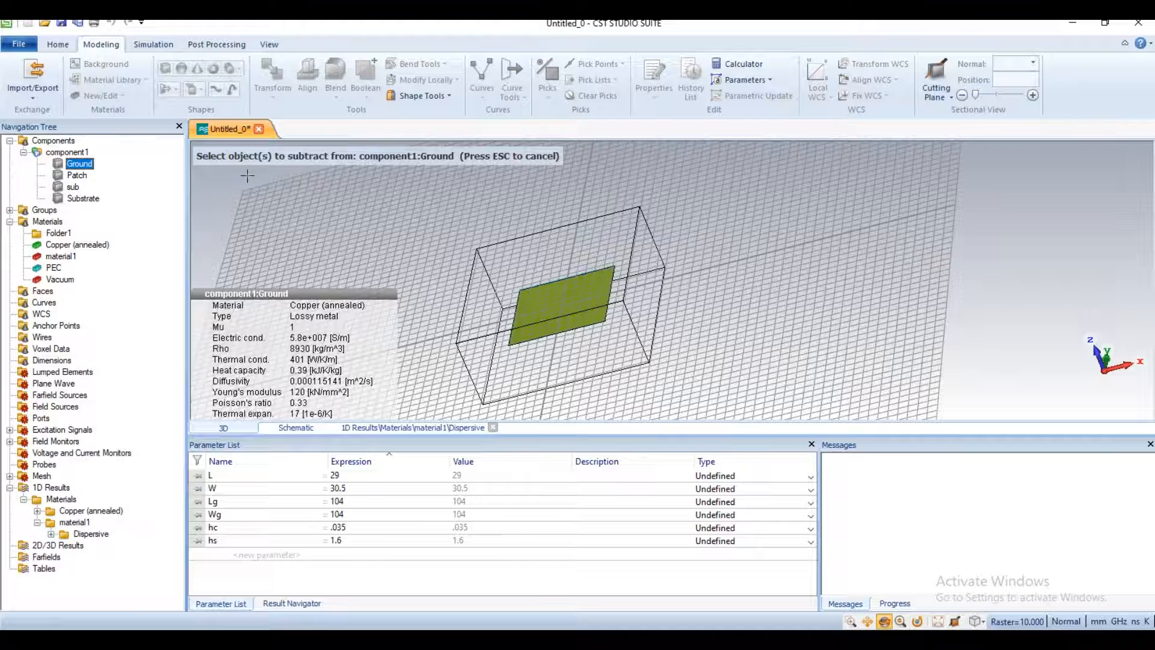
click(73, 188)
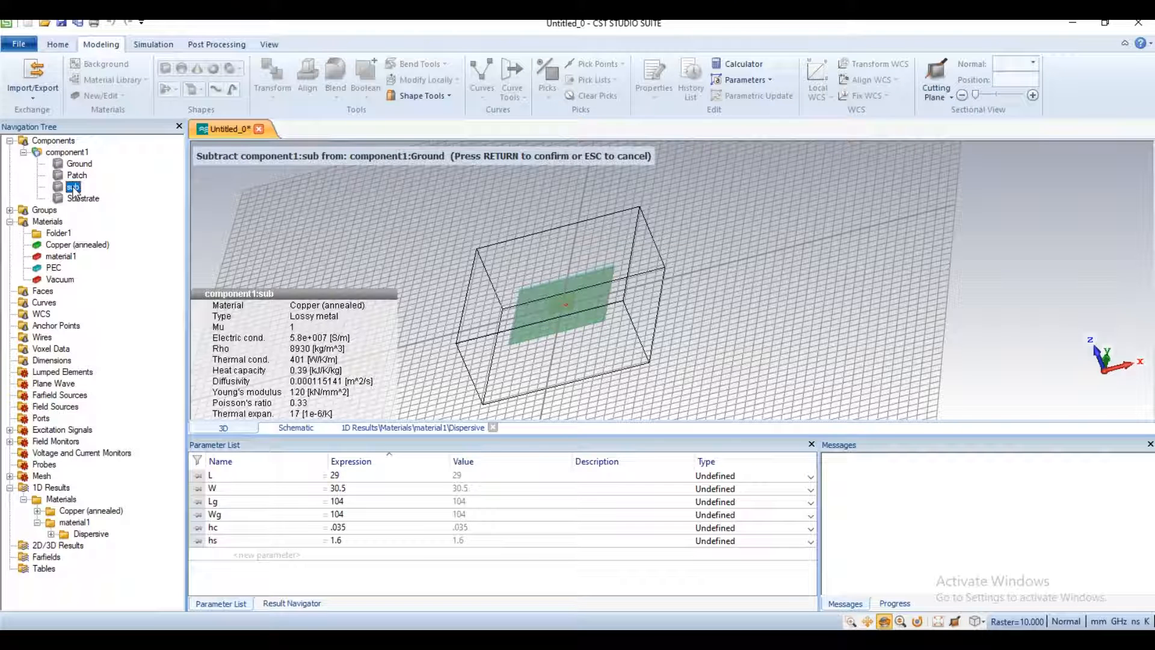
key(Return)
Step: Examine the feed hole in the ground plane from close up and from different angles
mouse_move(541, 304)
mouse_down()
mouse_move(541, 327)
mouse_move(559, 310)
mouse_up()
scroll(558, 310, up, 2)
scroll(560, 313, down, 2)
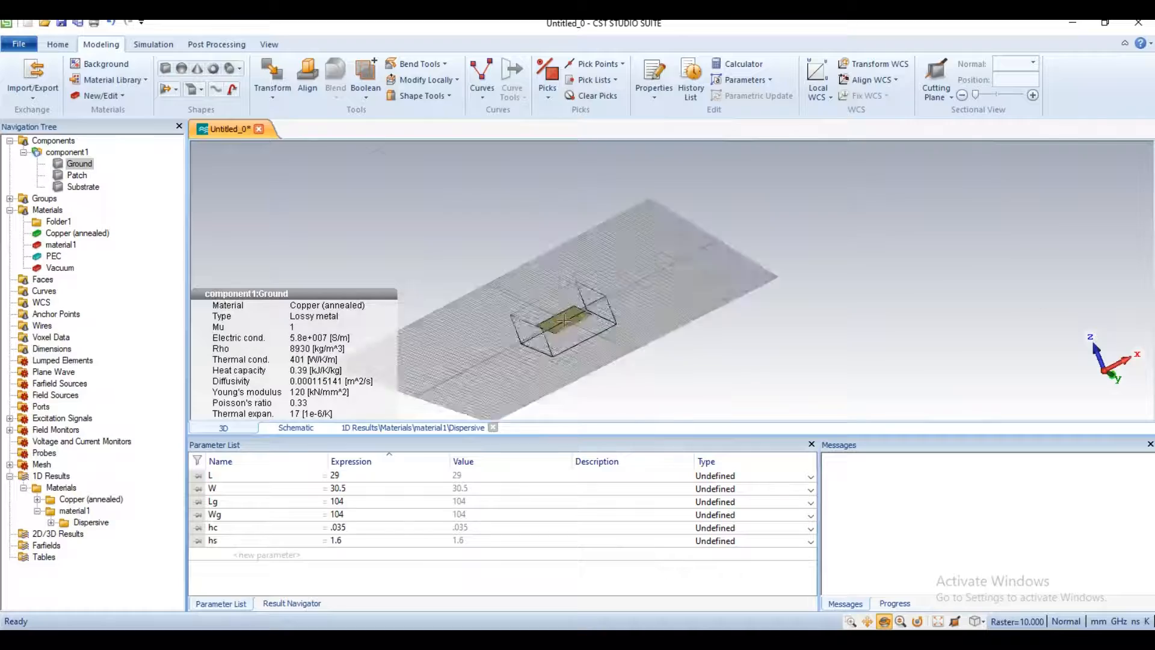
scroll(563, 316, up, 6)
scroll(564, 319, down, 2)
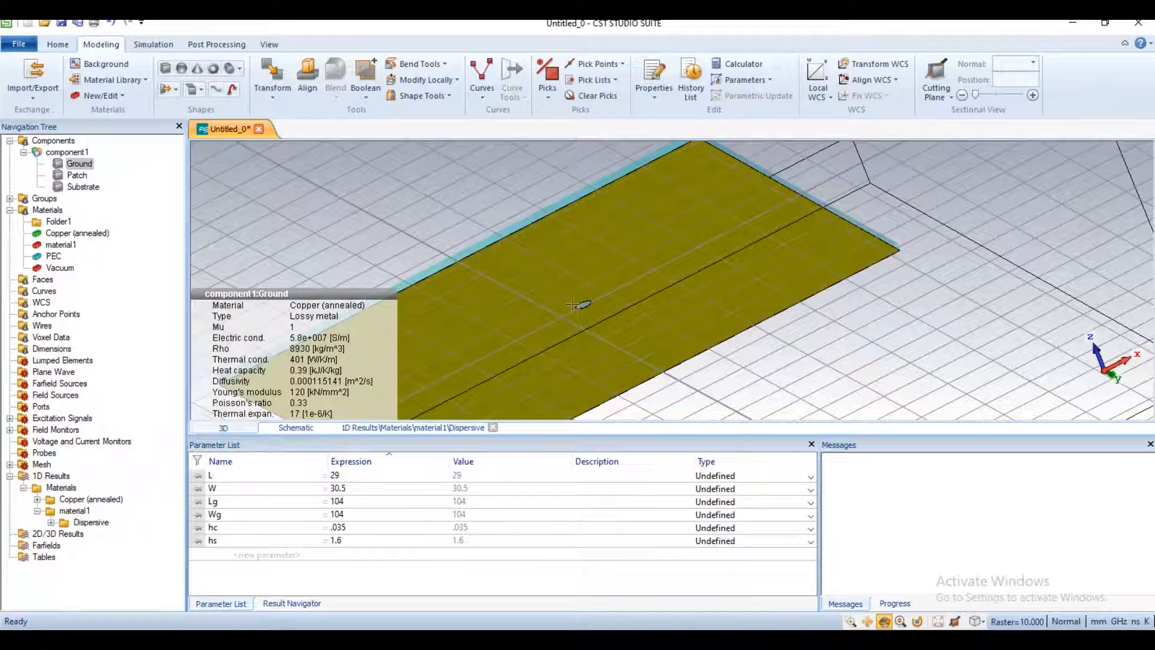
drag(607, 245, 644, 341)
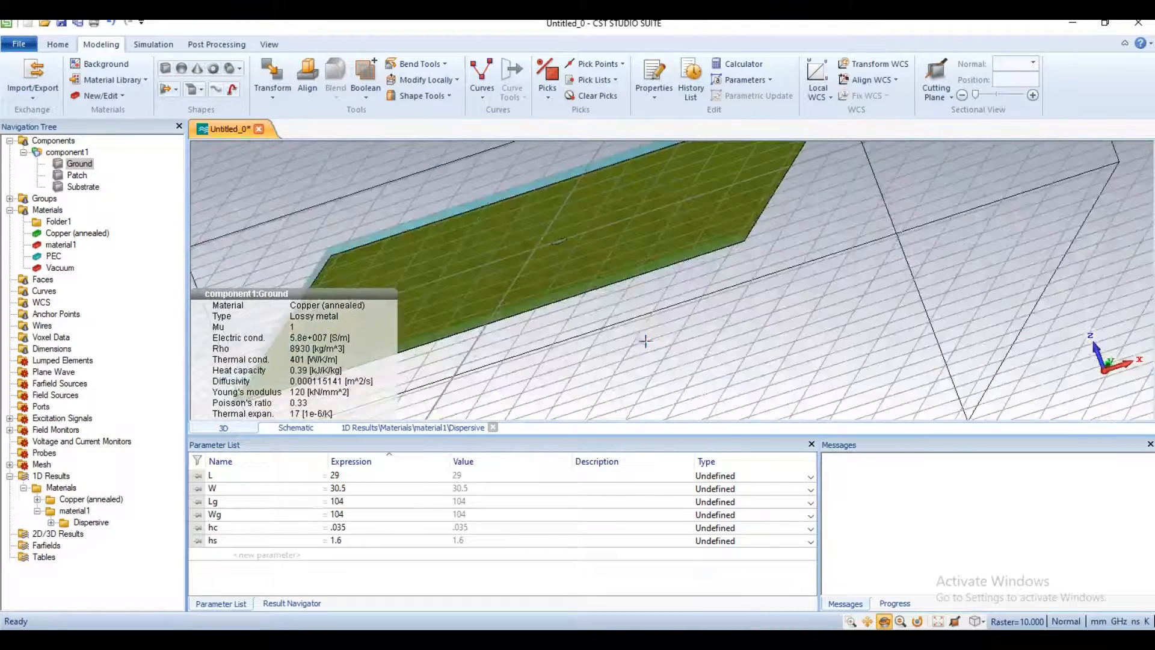
scroll(587, 276, down, 3)
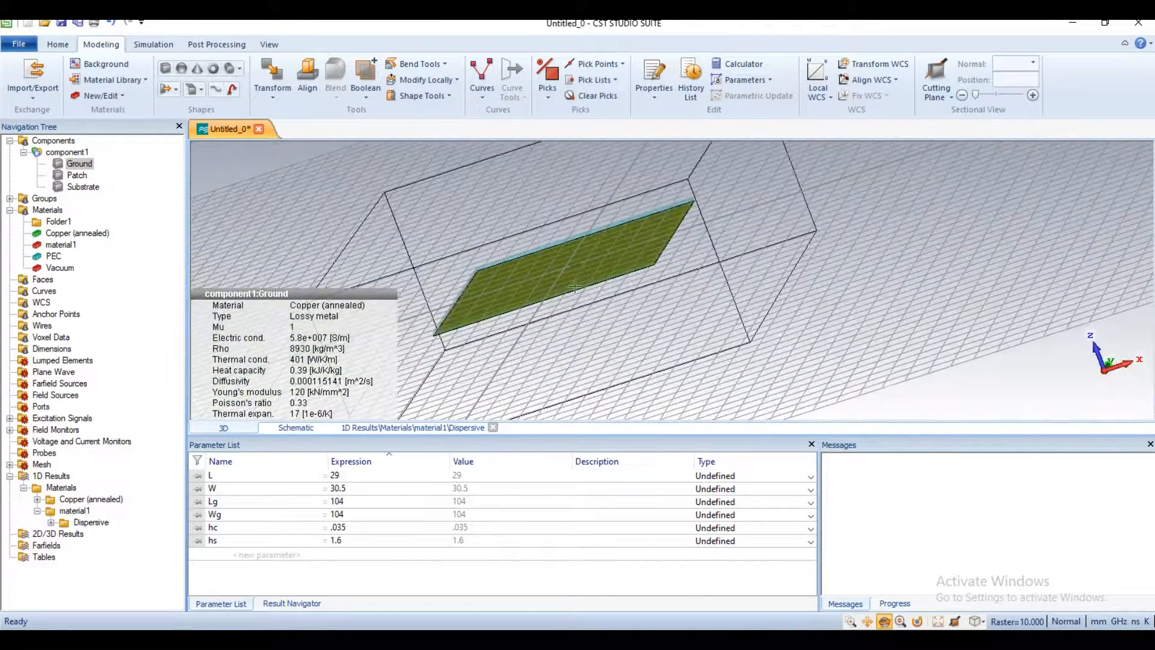
scroll(574, 286, down, 2)
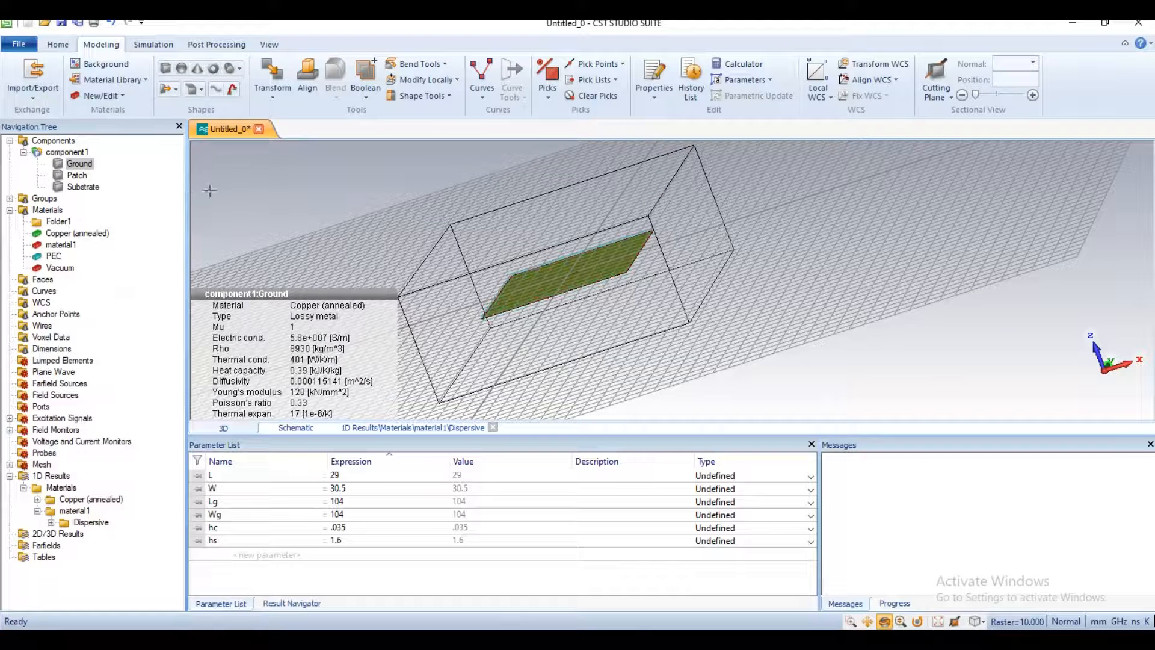
Step: Draw a Z-oriented cylinder with an outer radius of about 32 and a height of about 10, and name it feedsub
click(229, 71)
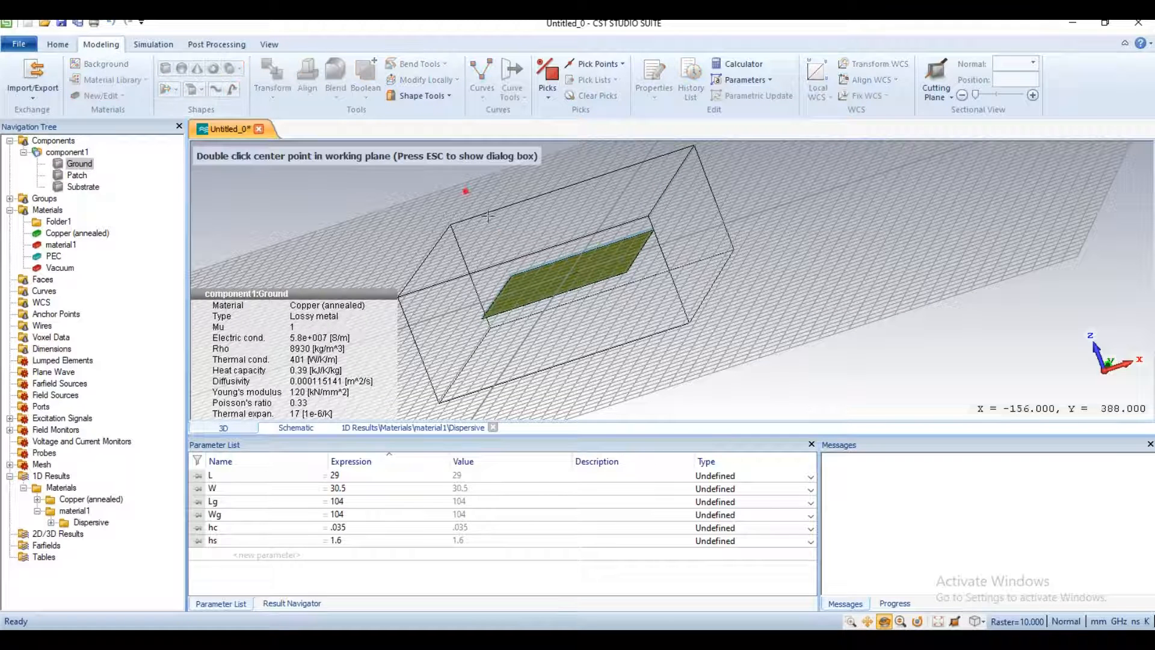
double_click(562, 248)
double_click(566, 257)
double_click(567, 251)
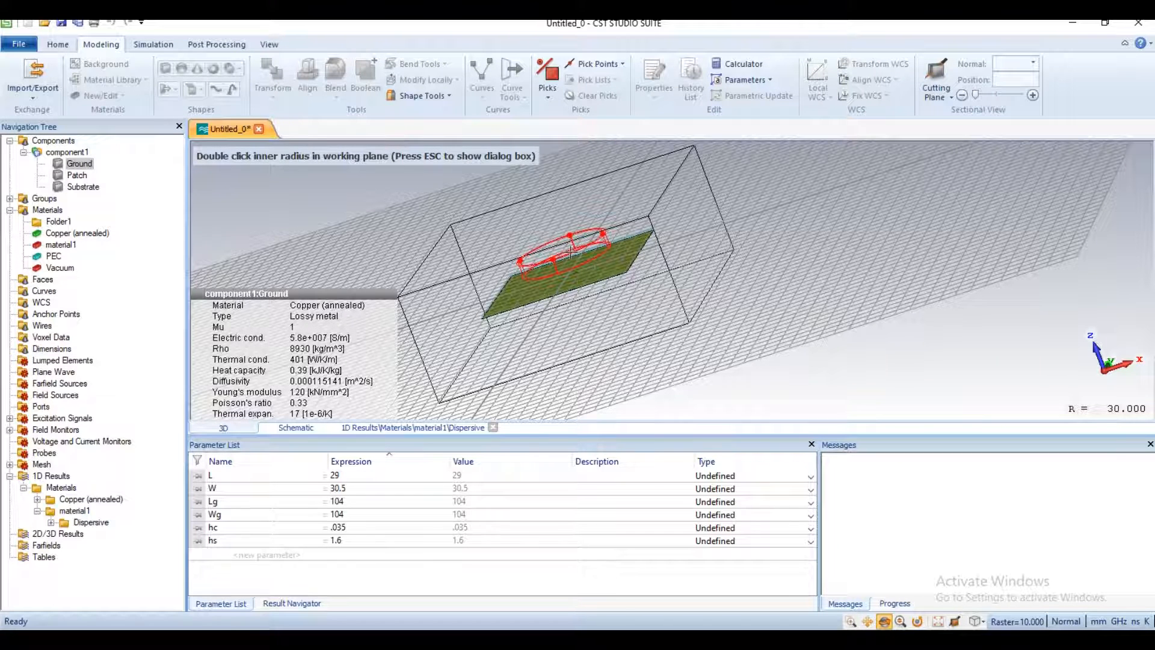
key(Escape)
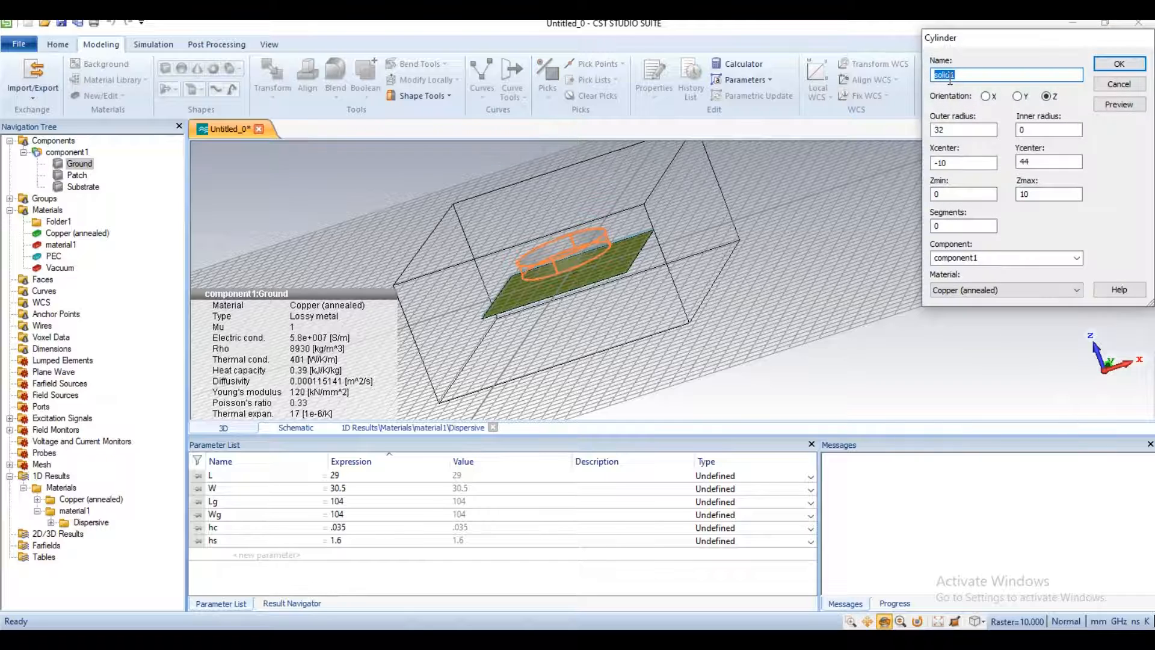
text(feedsub)
Step: Set the feedsub cylinder's outer radius to .7 and its centre to X 5, Y -.5
double_click(985, 130)
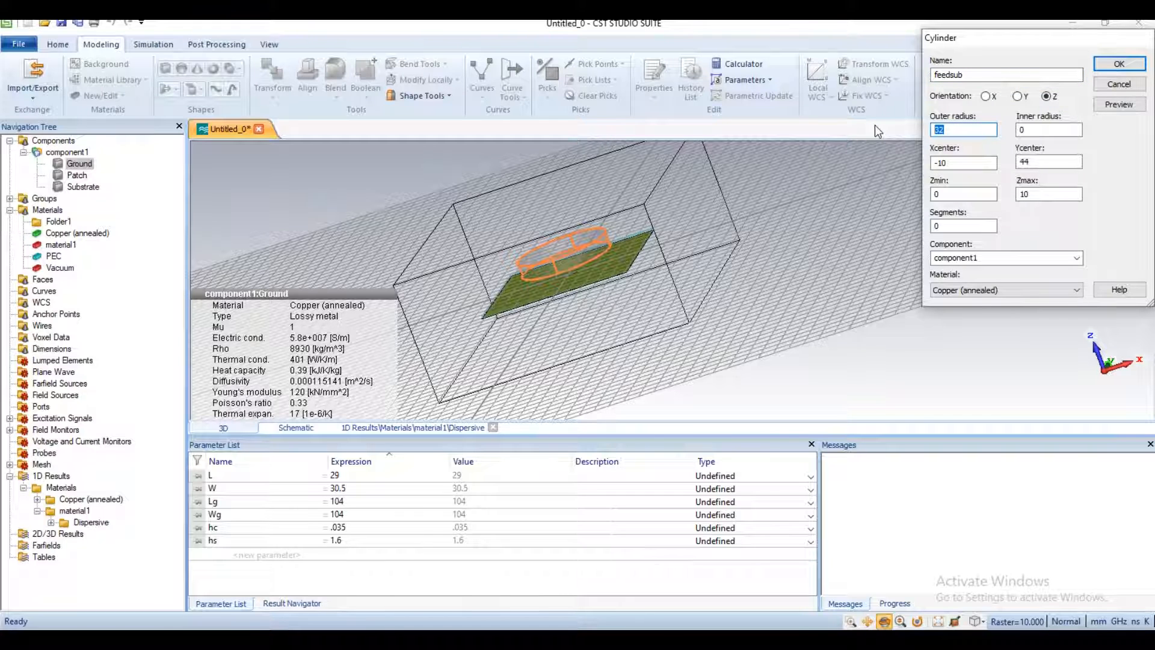
text(.7)
double_click(947, 163)
text(5)
key(Tab)
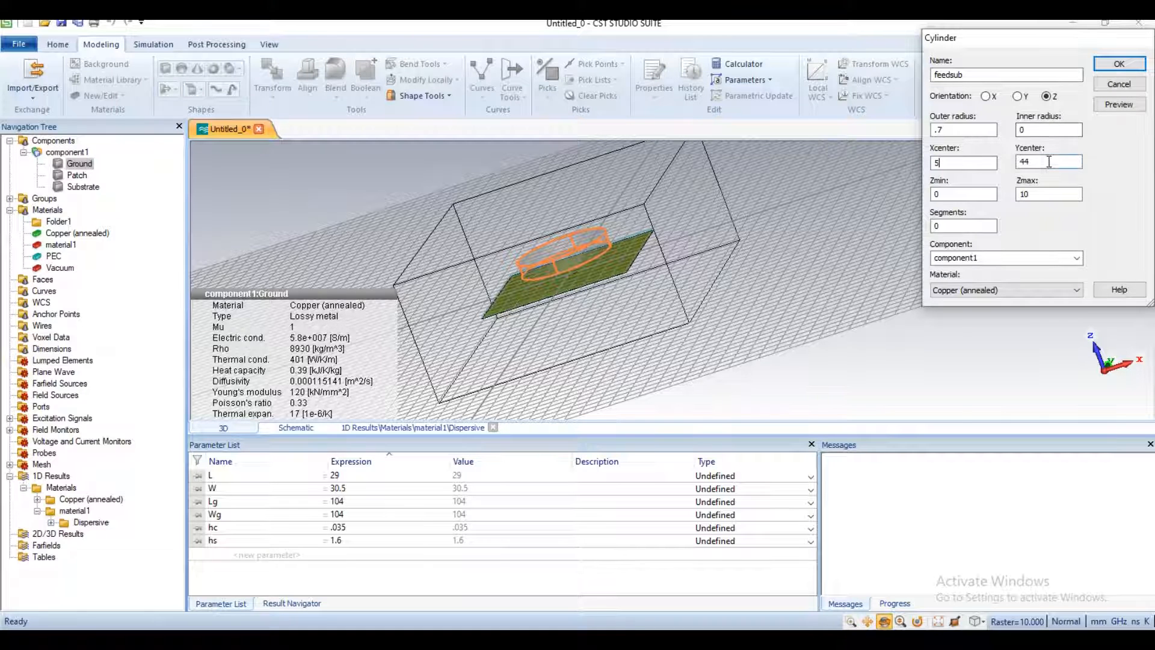
text(-.5)
key(Tab)
Step: Set feedsub's Zmin to hc and Zmax to hc+hs, and create it in material1 with no Boolean combination with the Substrate
text(h)
key(Tab)
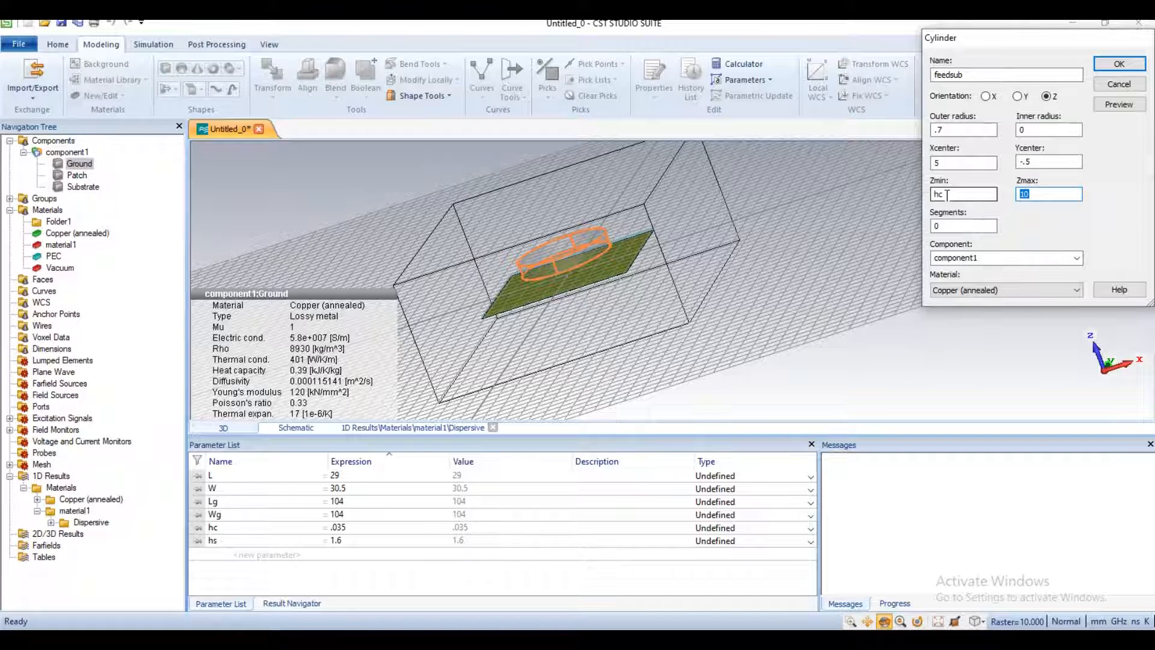
text(h)
click(998, 290)
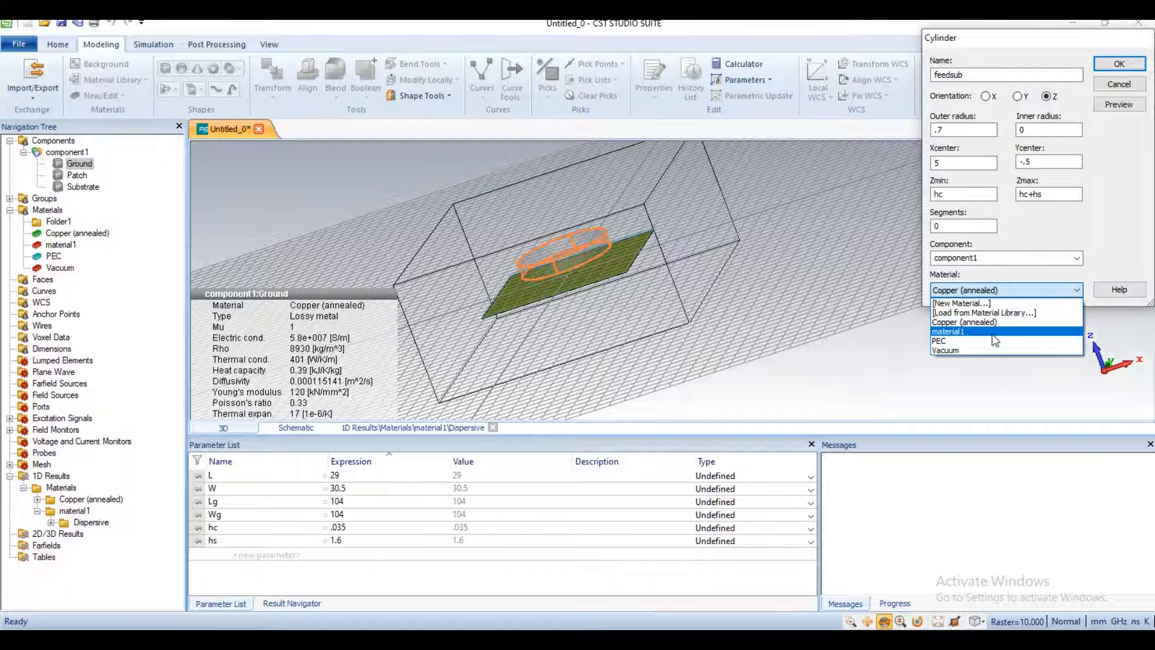
click(991, 333)
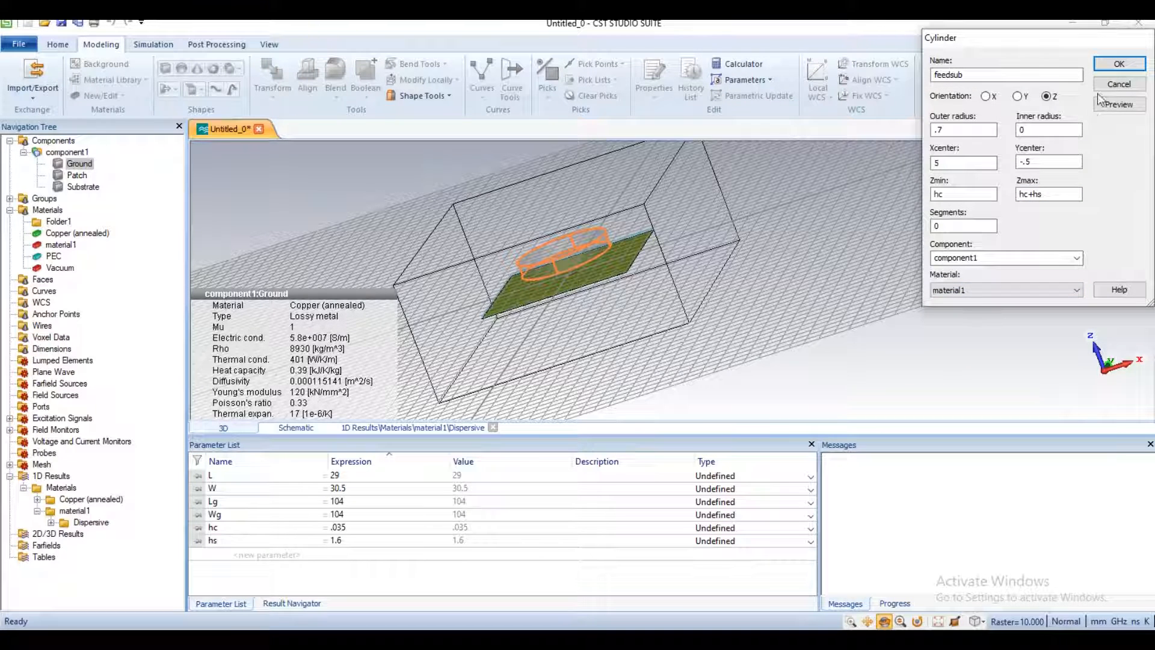
click(1120, 65)
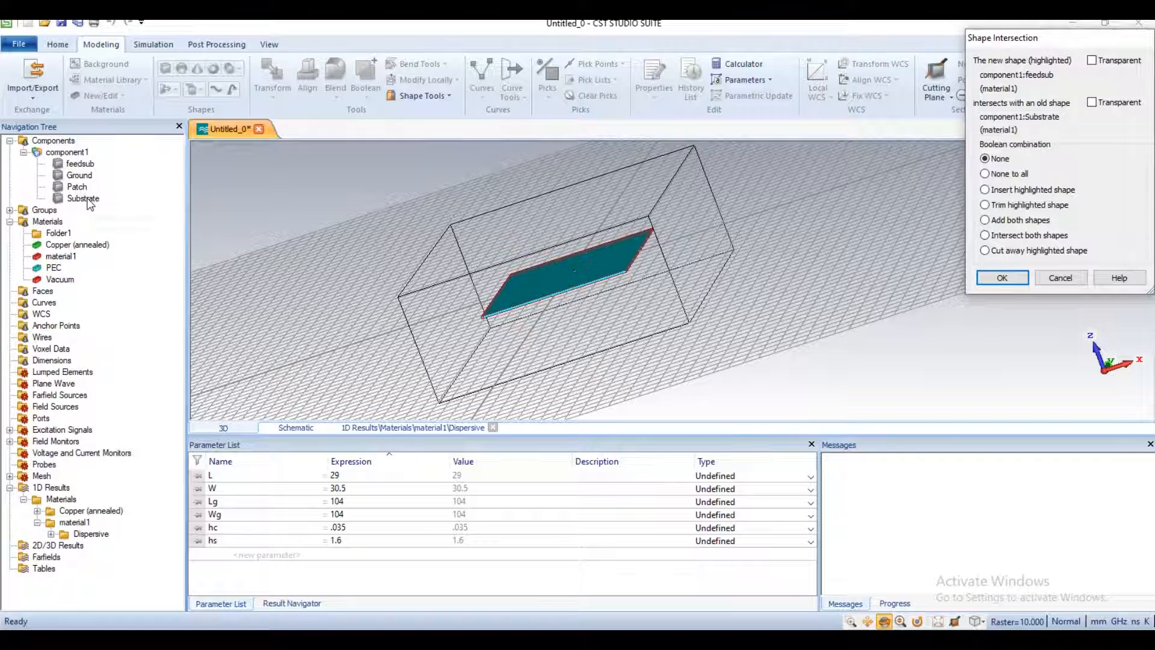
key(Return)
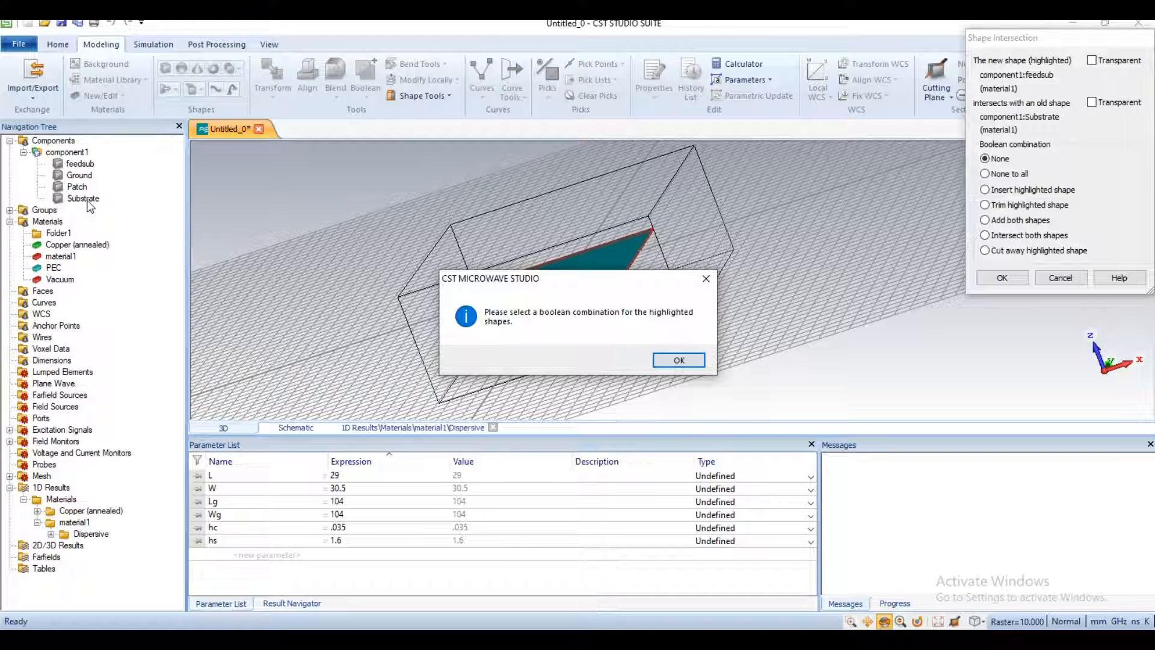
click(679, 360)
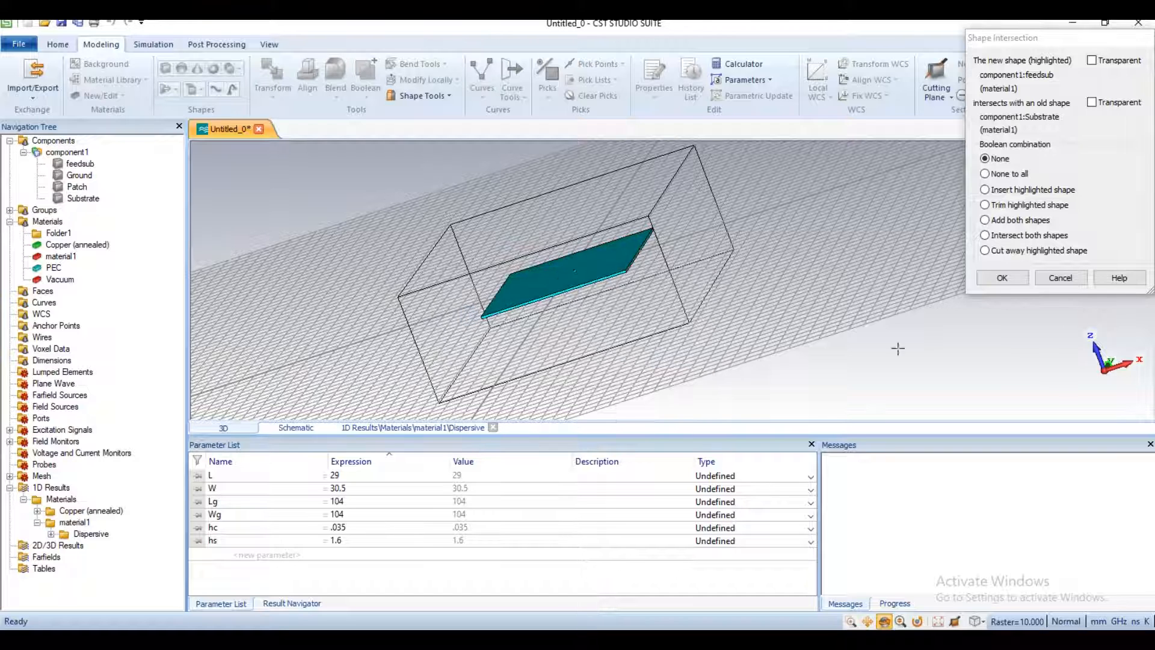
click(1001, 277)
Step: Subtract the feedsub cylinder from the Substrate solid with a Boolean operation
click(83, 201)
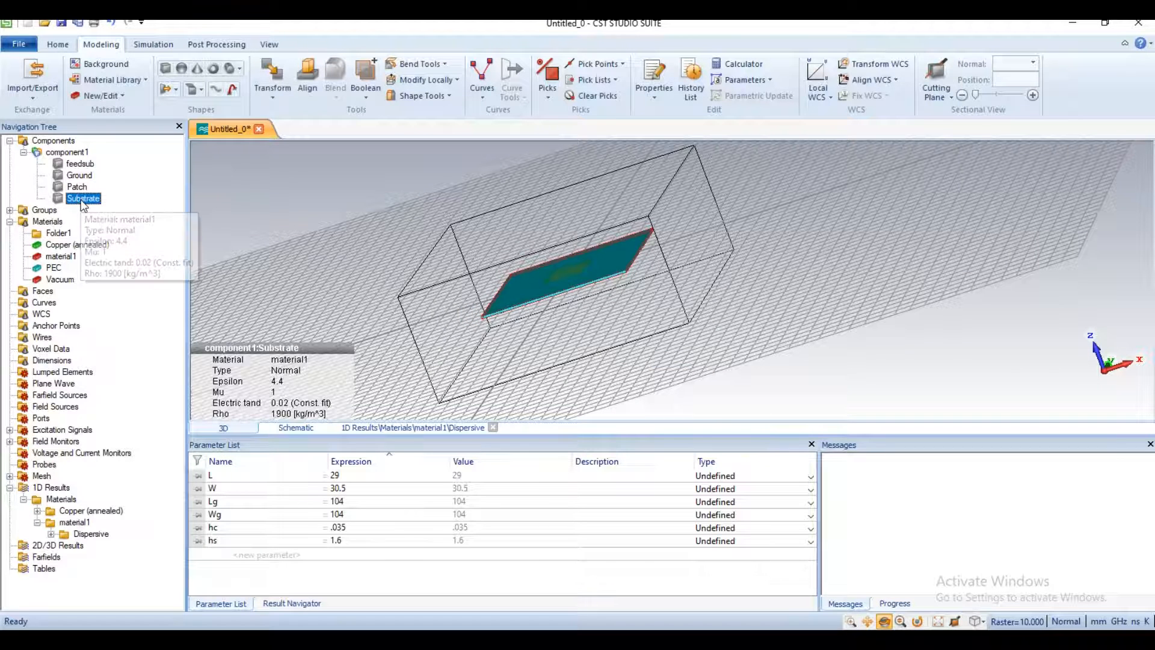
click(366, 84)
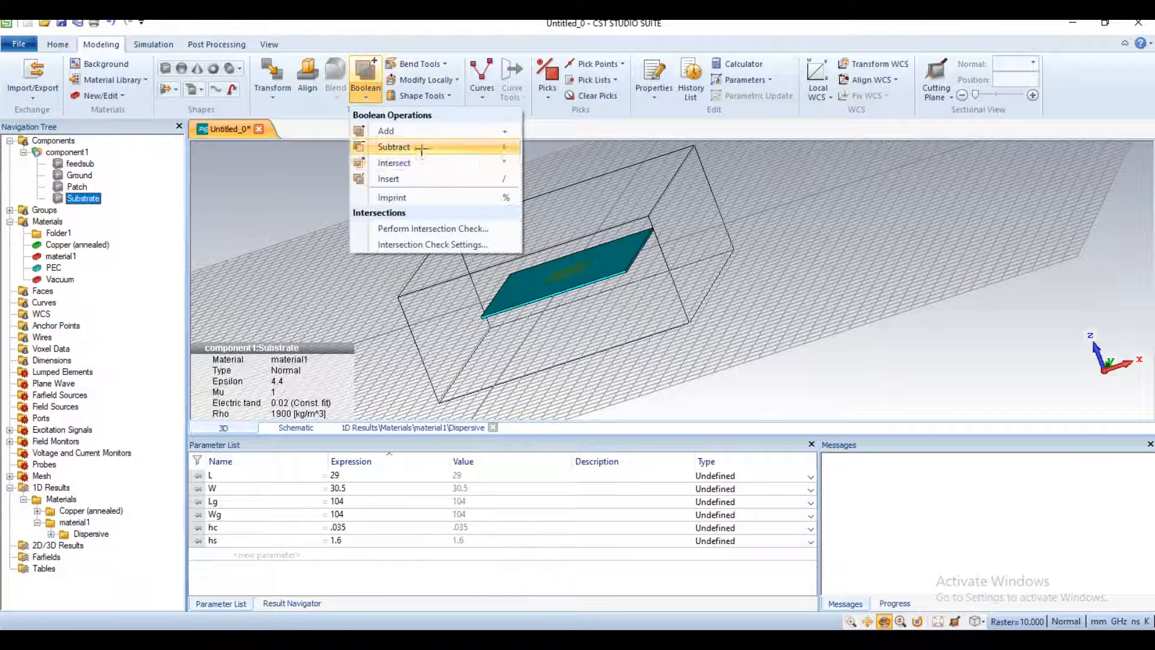
click(421, 147)
click(81, 163)
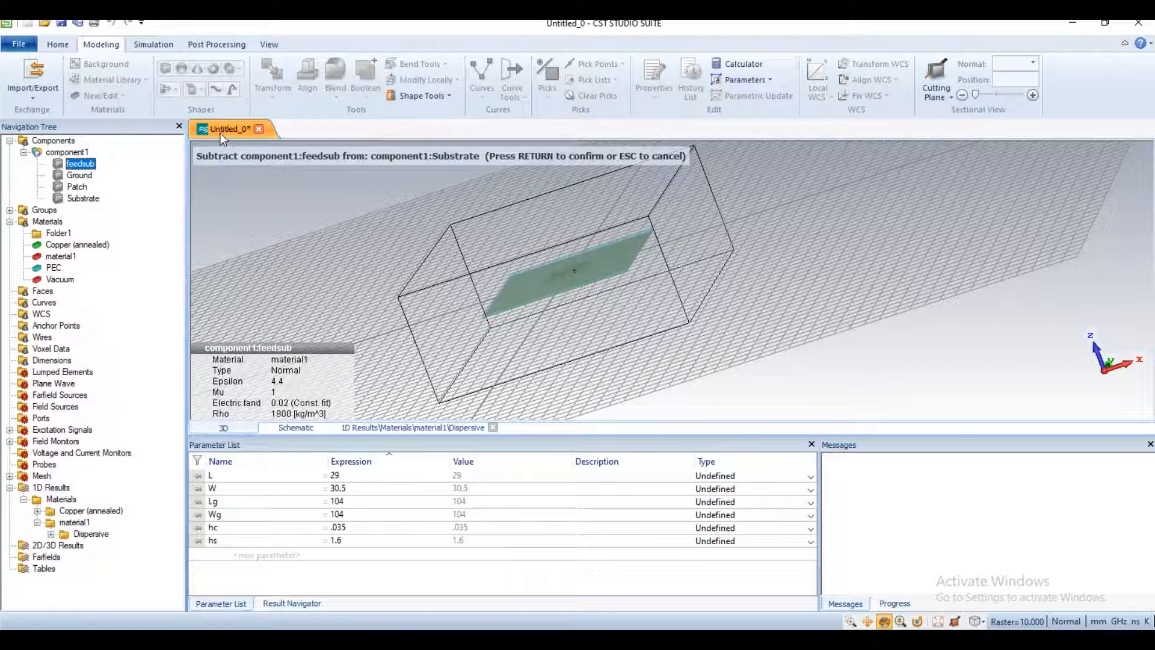
key(Return)
Step: Draw another Z-oriented cylinder with an outer radius of about 10 and a height of about 20, and name it feed
mouse_move(521, 296)
mouse_down()
mouse_move(480, 276)
mouse_move(526, 271)
mouse_move(540, 309)
mouse_move(587, 263)
mouse_move(619, 270)
mouse_move(412, 315)
mouse_up()
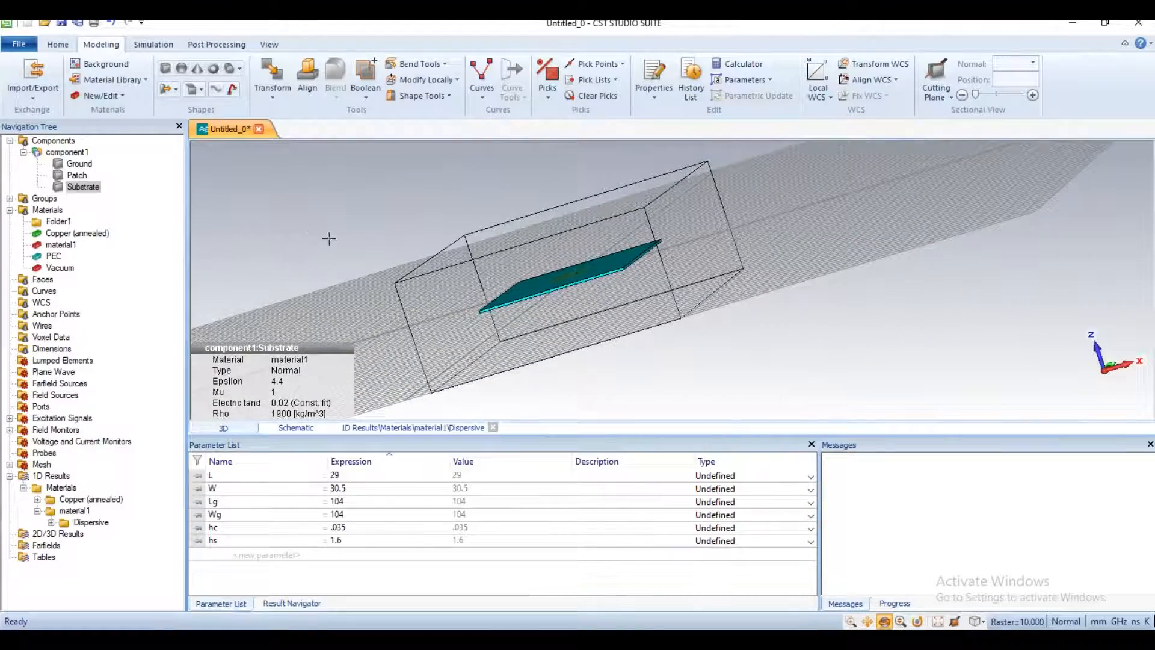
drag(558, 282, 608, 298)
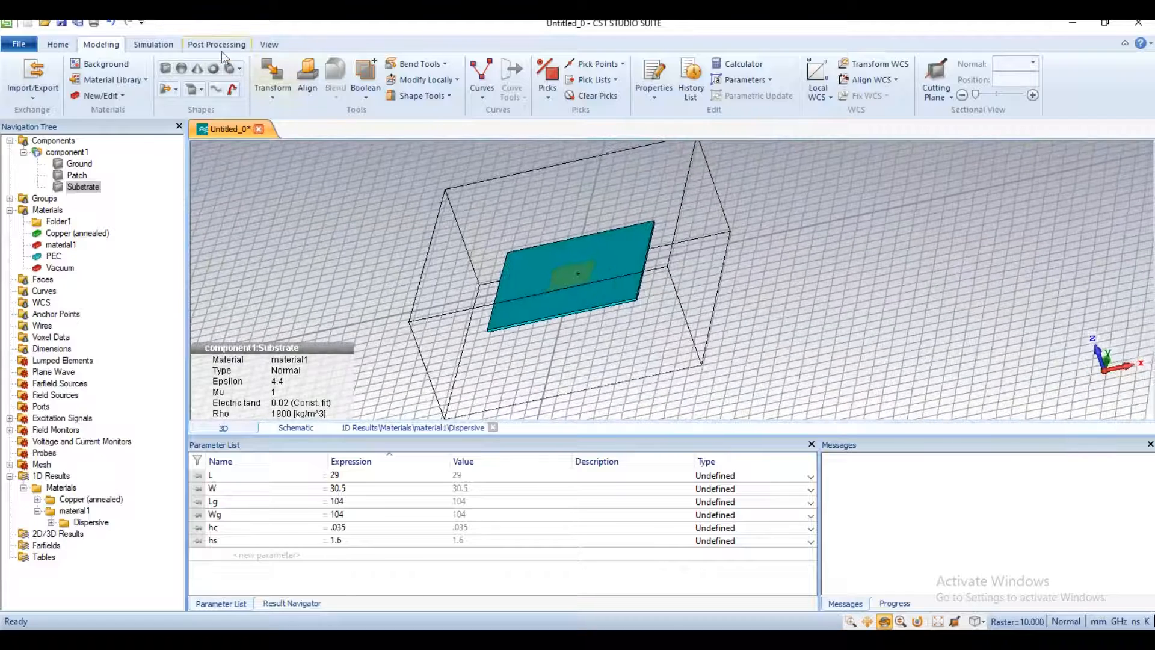
click(229, 68)
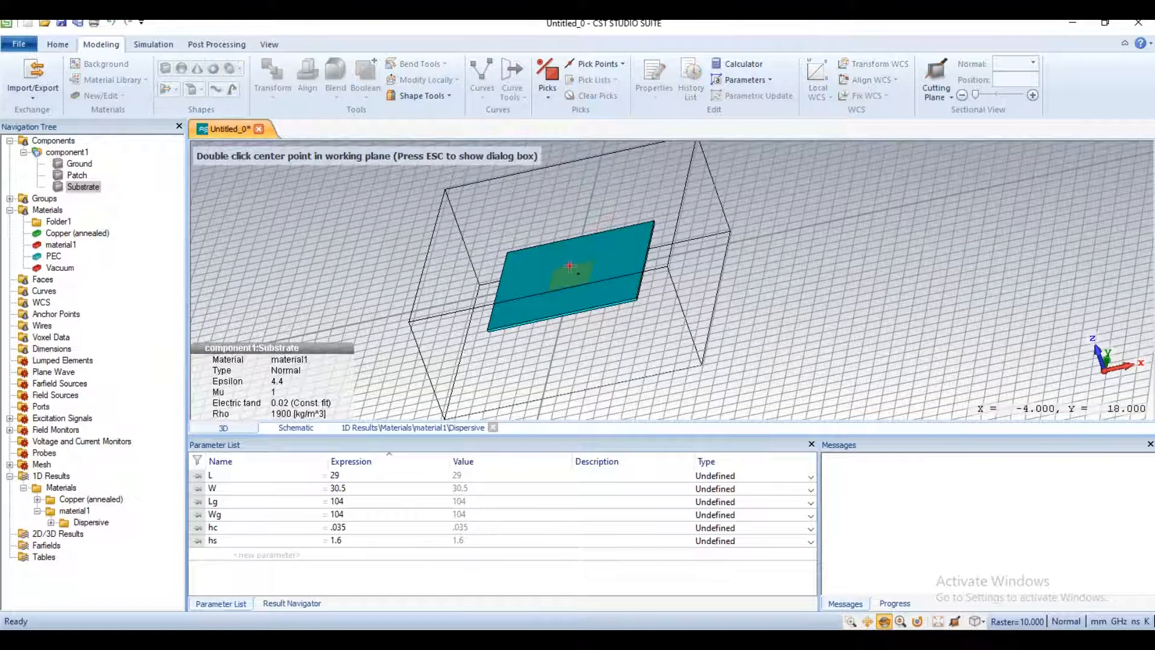
double_click(572, 265)
double_click(579, 269)
double_click(563, 246)
key(Escape)
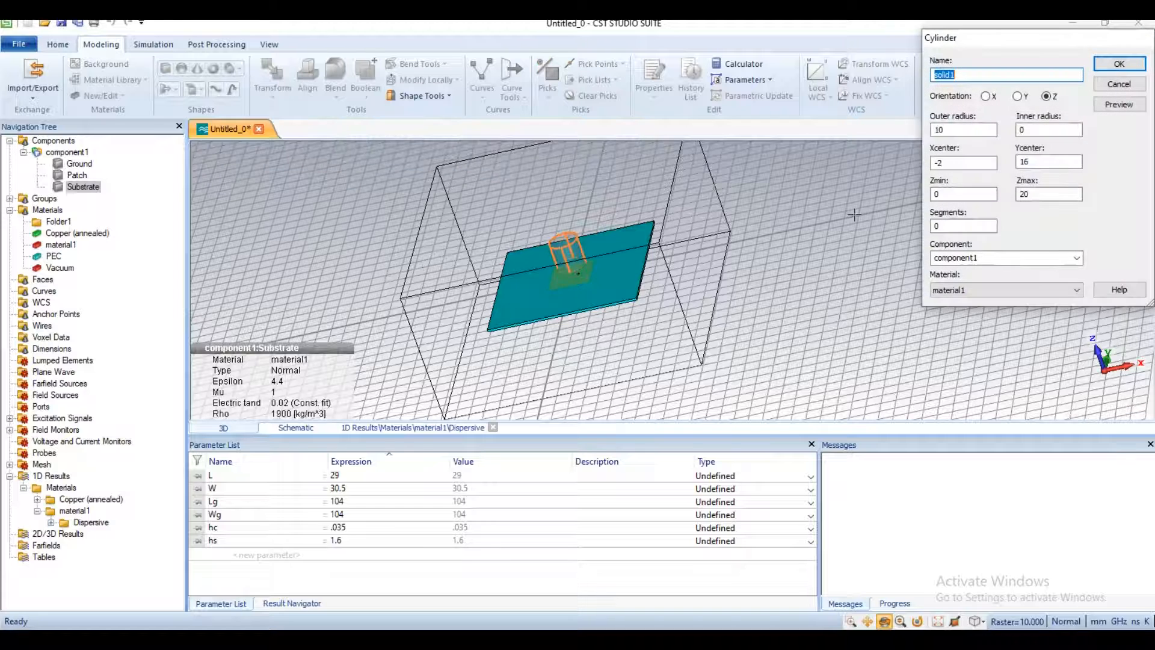
text(feed)
key(Tab)
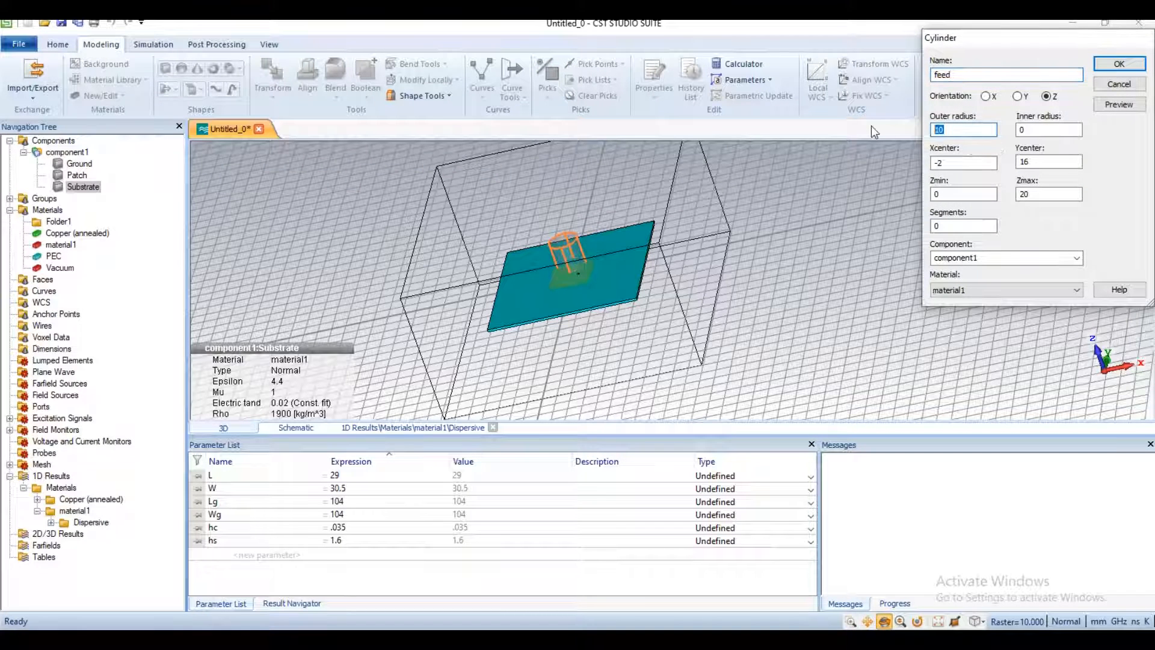
Step: Set the feed cylinder's outer radius to .7 and its centre to X 5, Y -.5
text(.7)
key(Tab)
text(5)
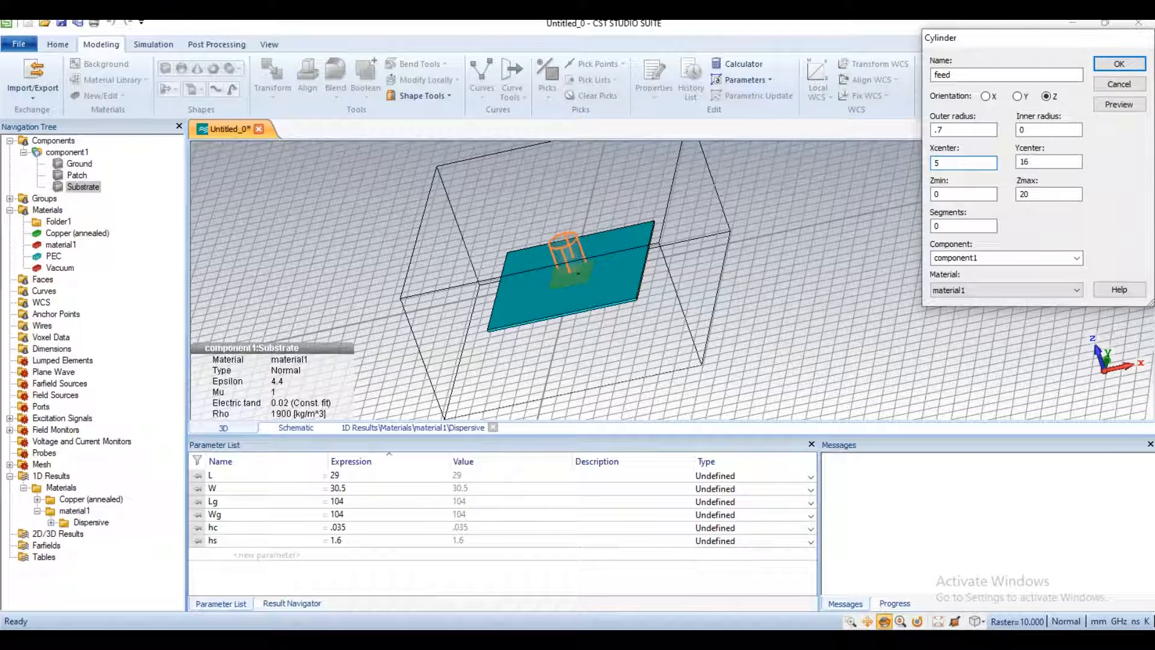
key(Tab)
text(-.5)
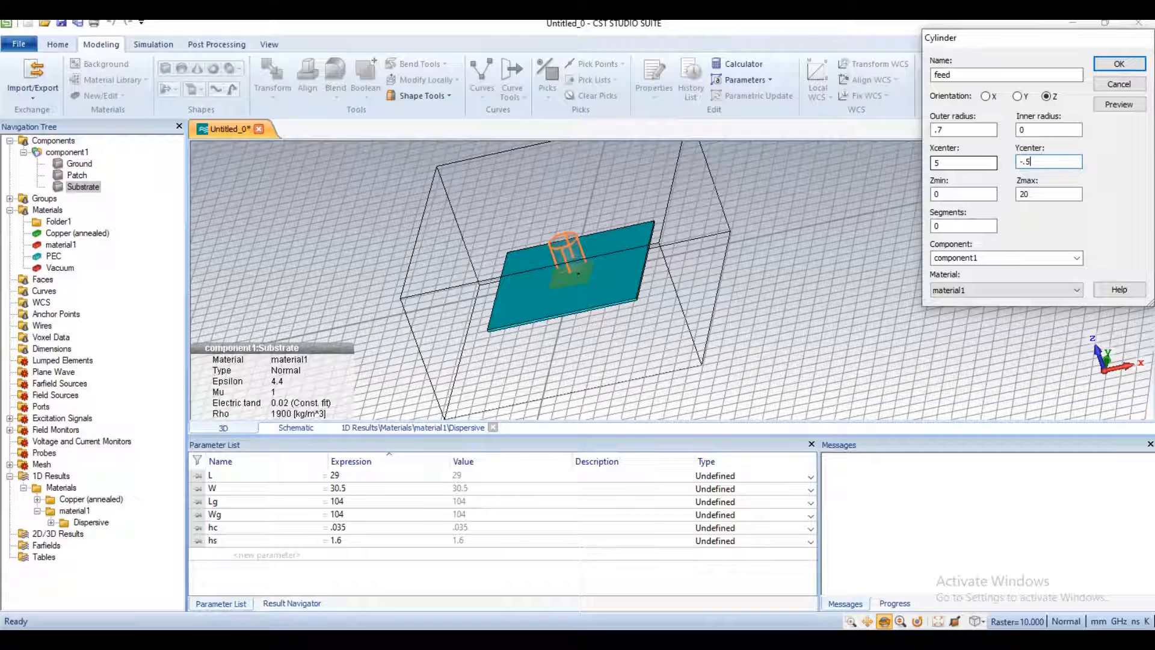
Step: Set the feed cylinder's Zmin to -5 and Zmax to hc+hs+hc, and create it in PEC
double_click(948, 193)
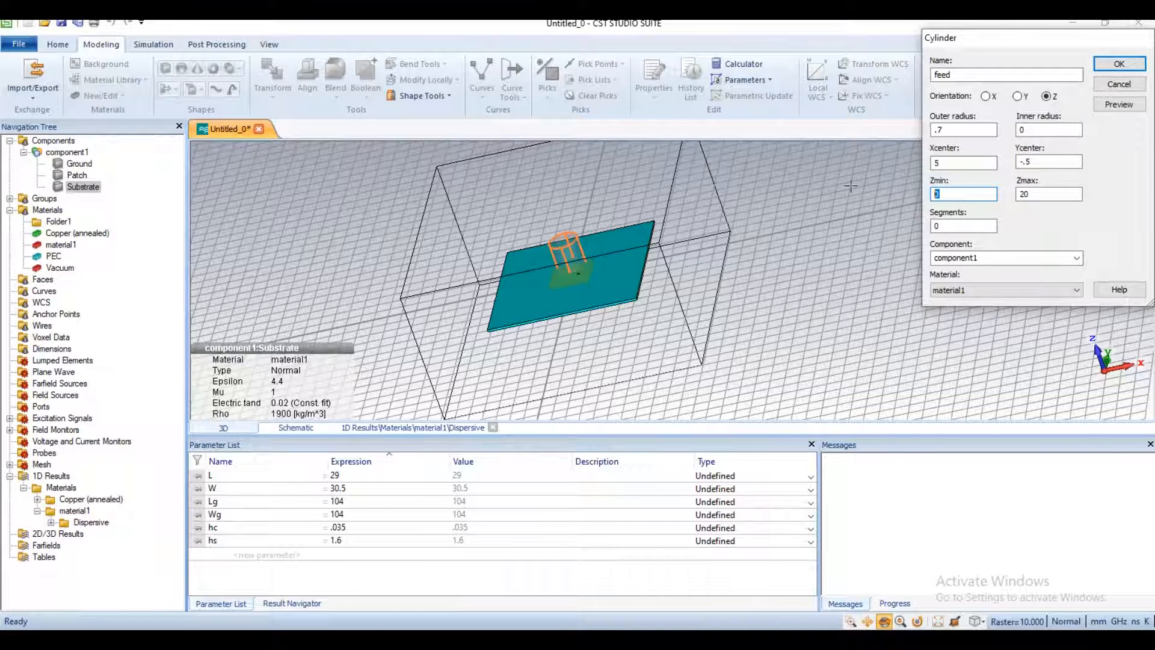
text(-5)
double_click(1024, 194)
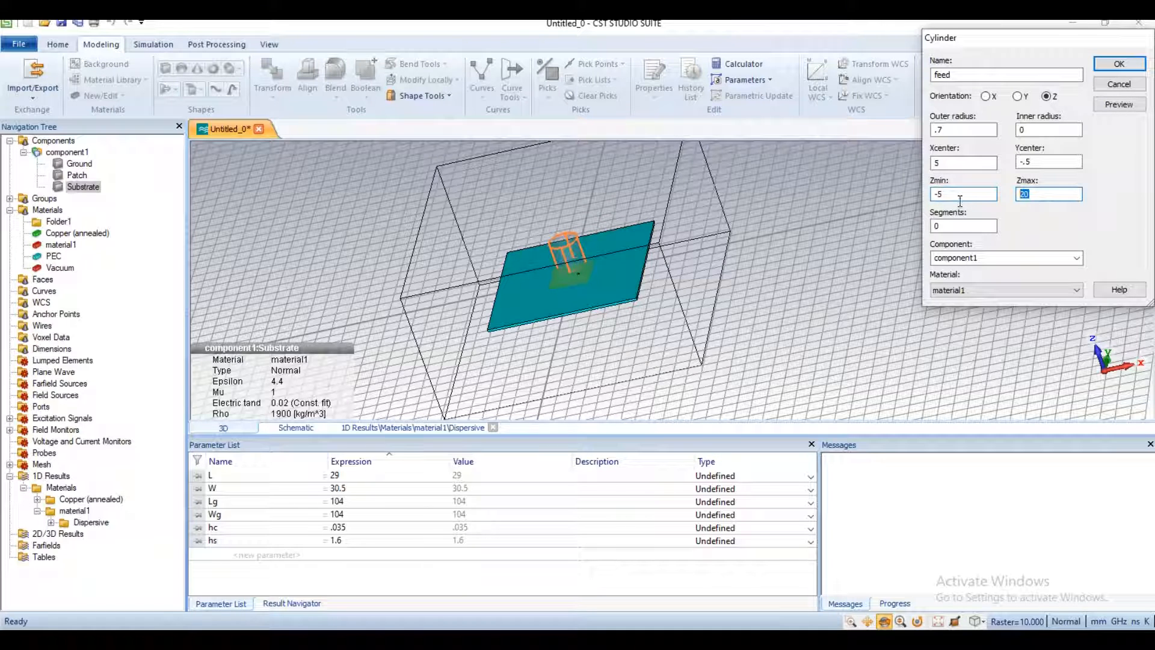
text(hc)
text(hs+hc)
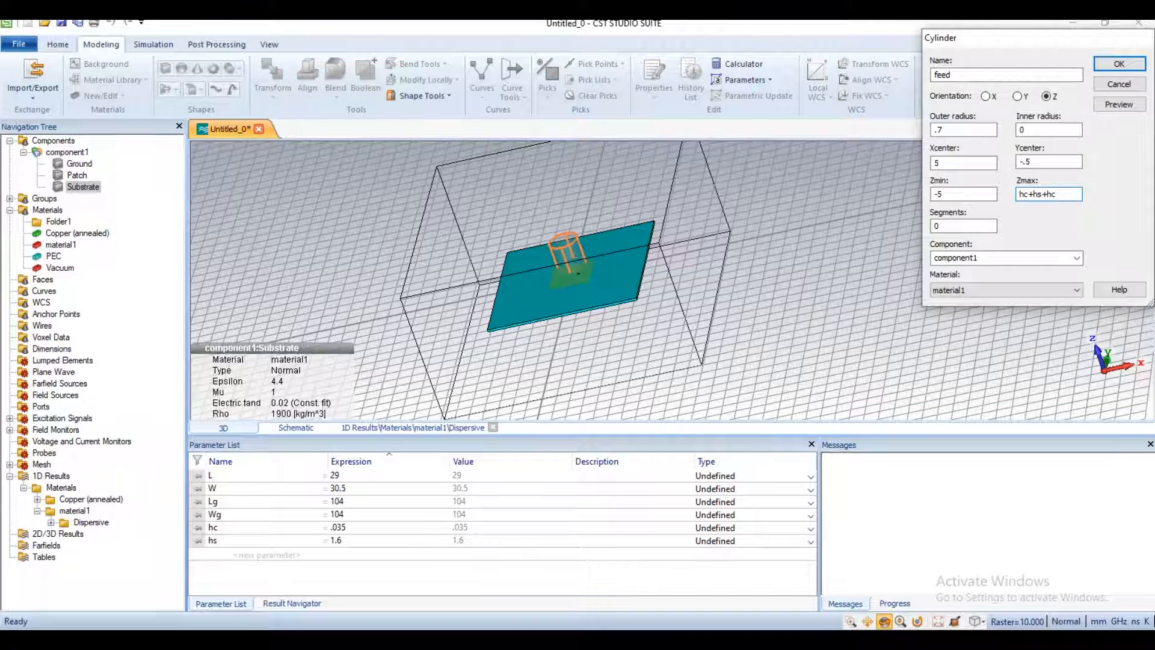
click(1017, 294)
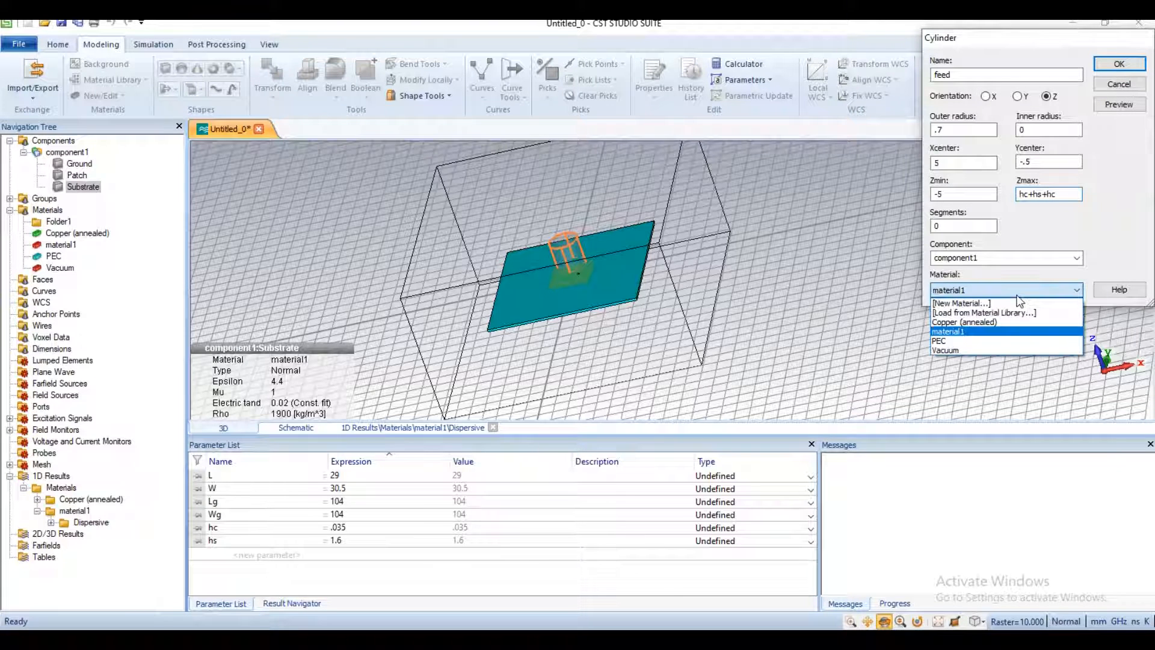
click(977, 341)
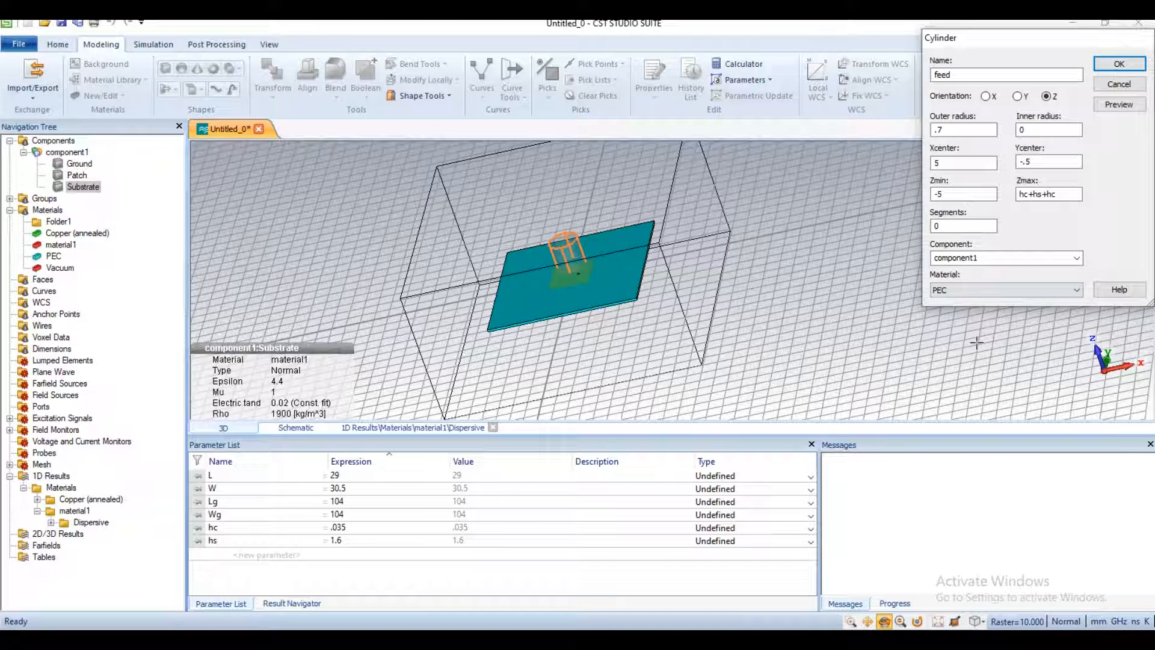
click(1120, 65)
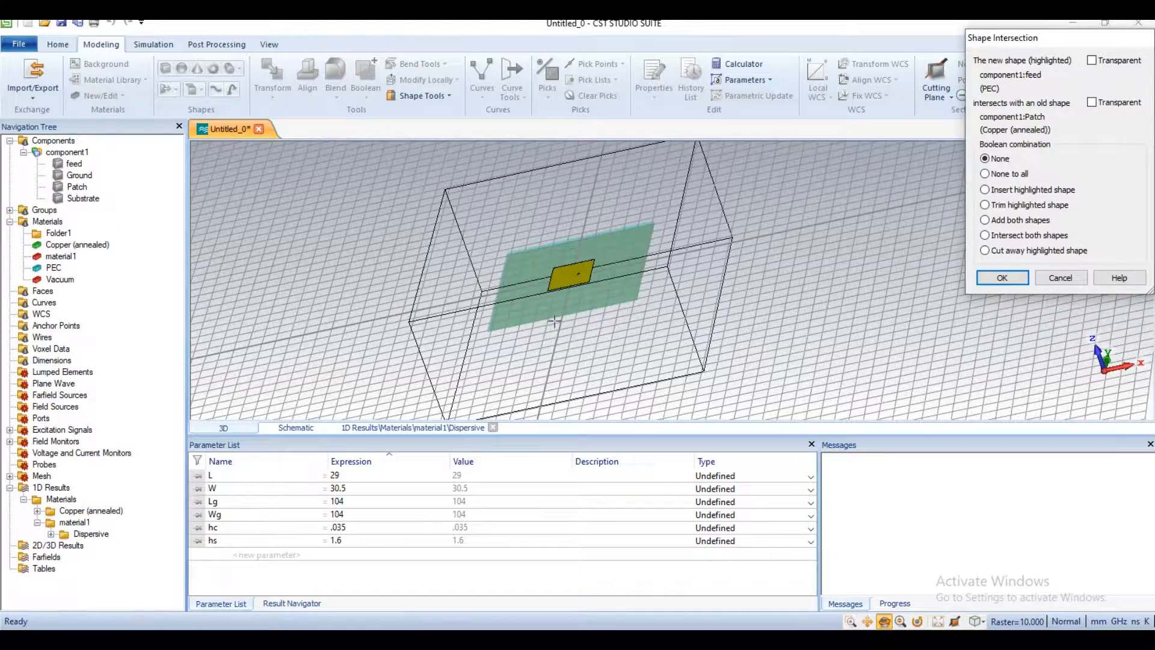
Step: Resolve the intersection between the feed and Patch solids with the Boolean combination None
drag(485, 196, 497, 219)
scroll(527, 273, down, 3)
scroll(538, 279, up, 5)
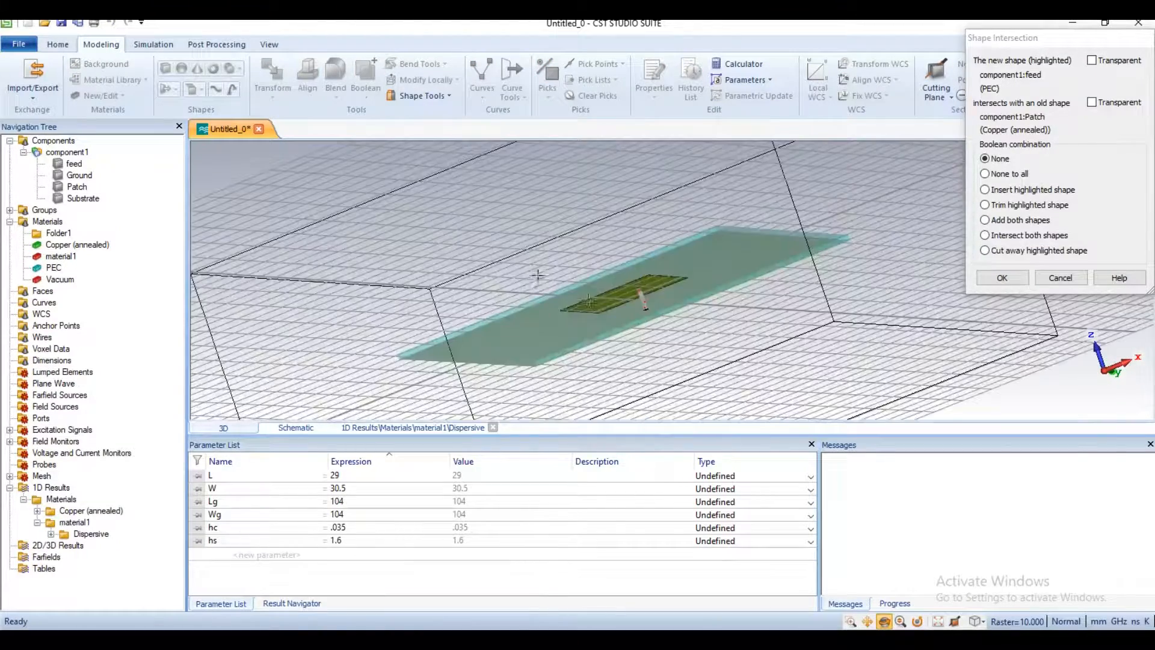
scroll(613, 310, up, 5)
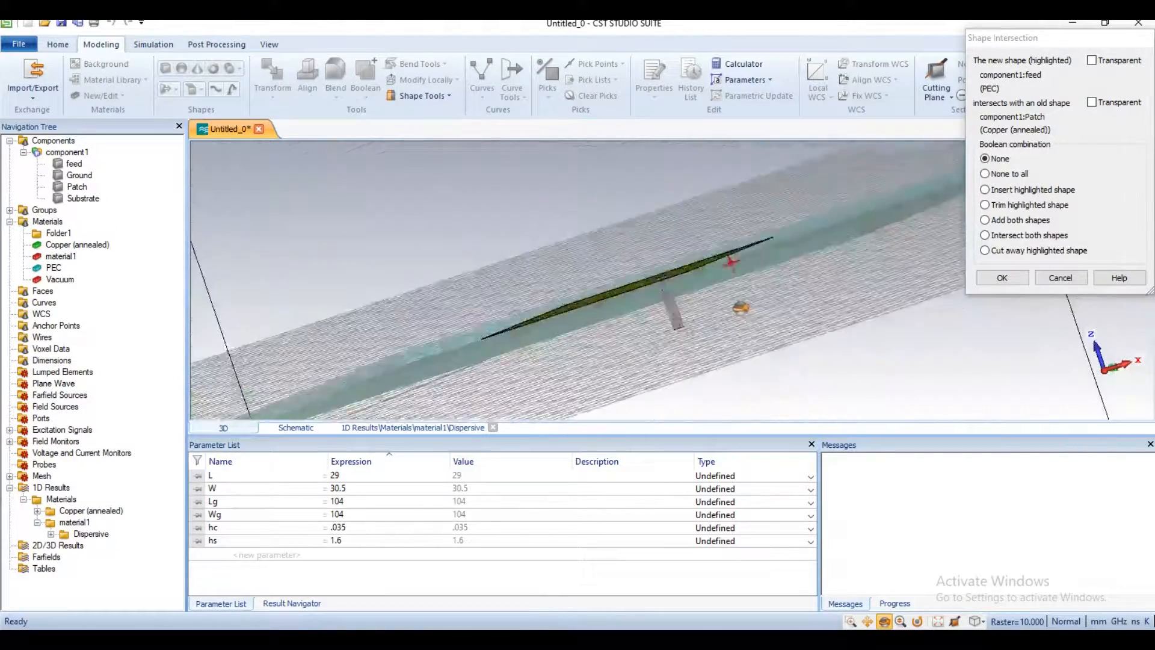
scroll(672, 320, down, 6)
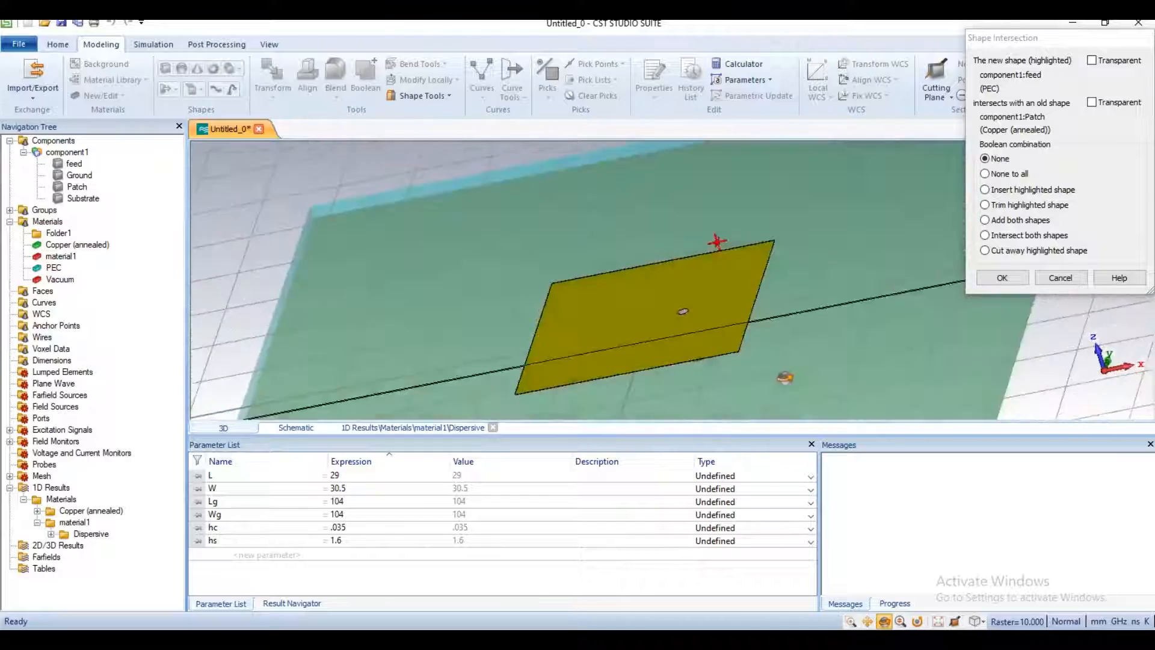
drag(760, 347, 771, 297)
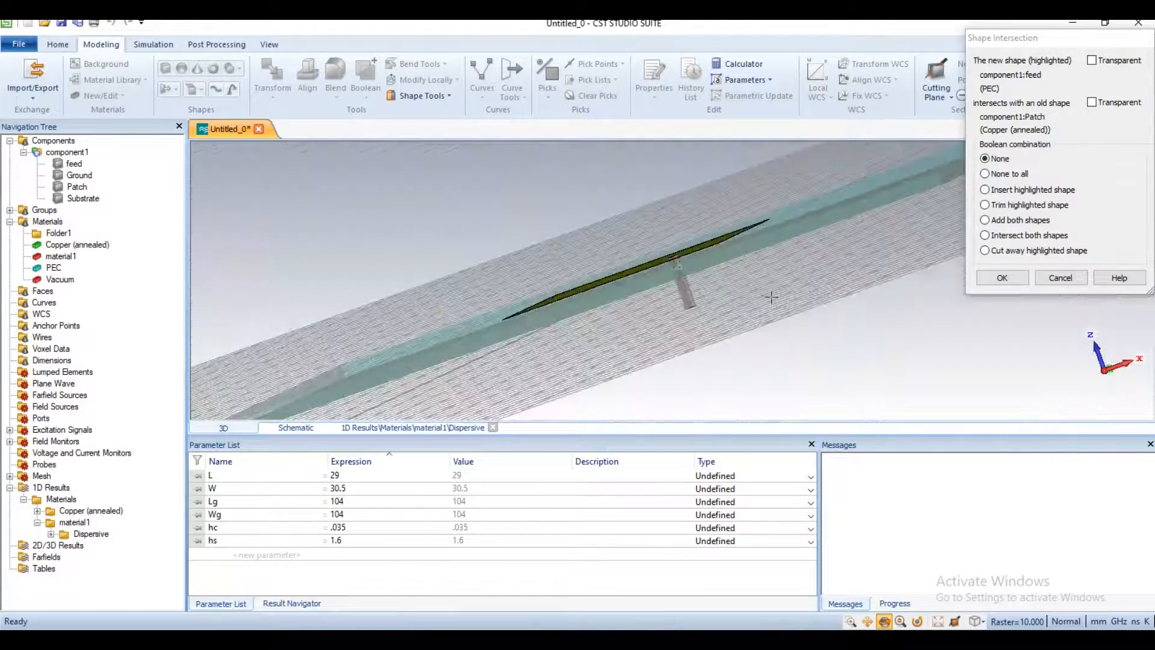
scroll(771, 297, down, 2)
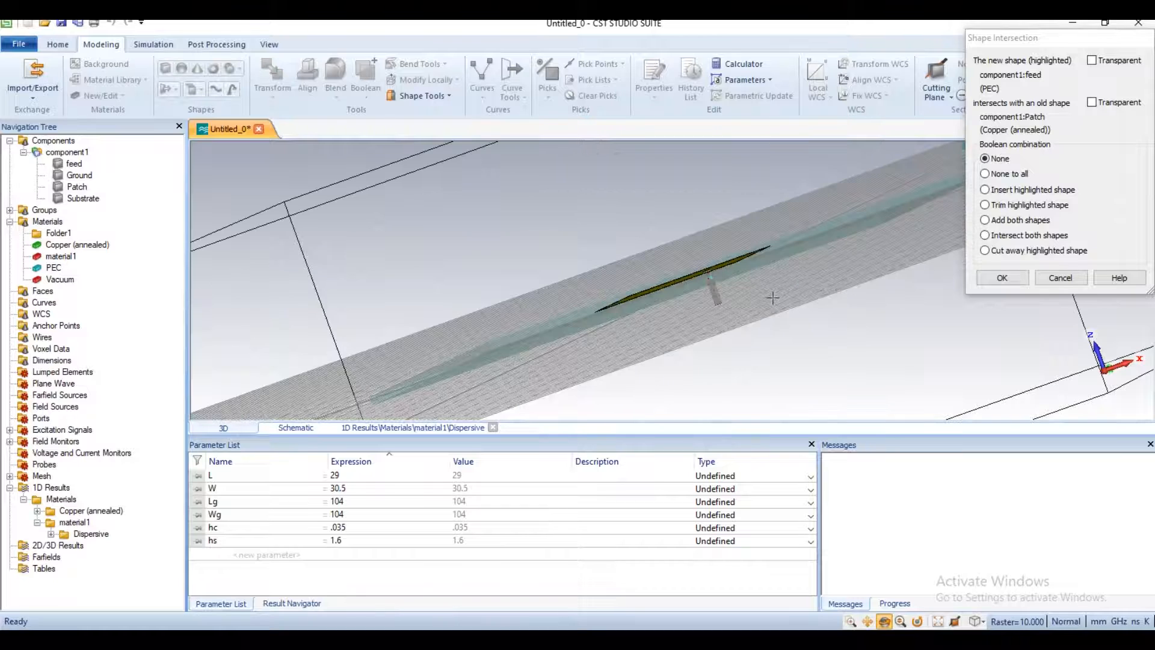
click(1001, 278)
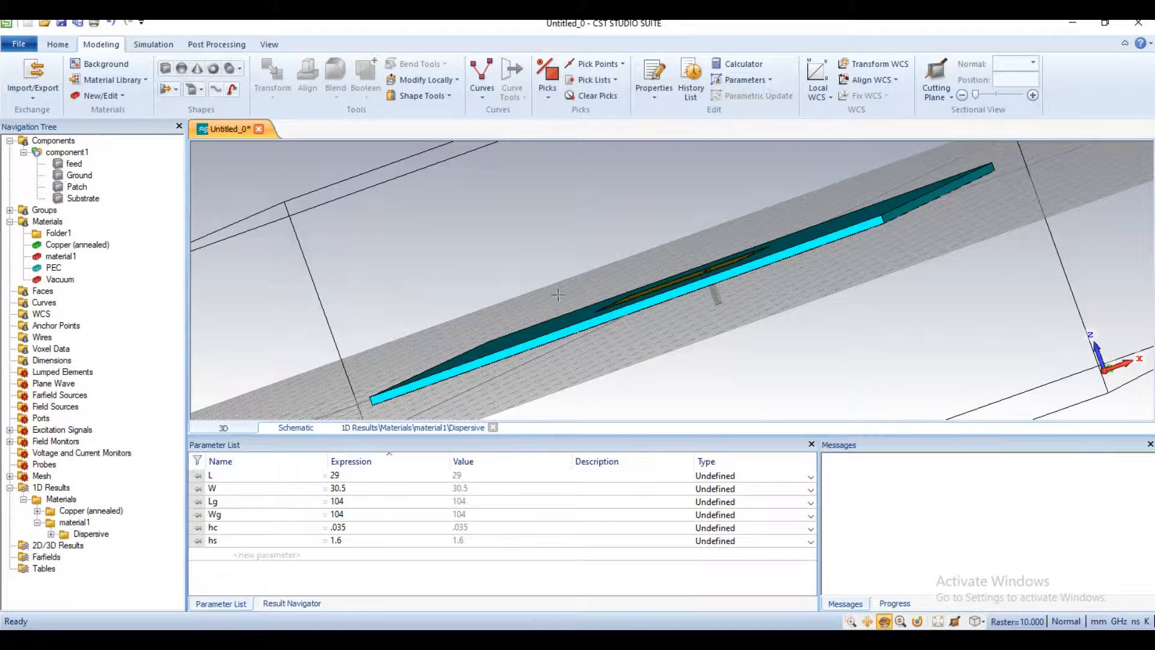
Step: Draw a Z-oriented cylinder over the patch with an outer radius of about 13 and a height of about 9.5, and name it coax
drag(747, 270, 756, 314)
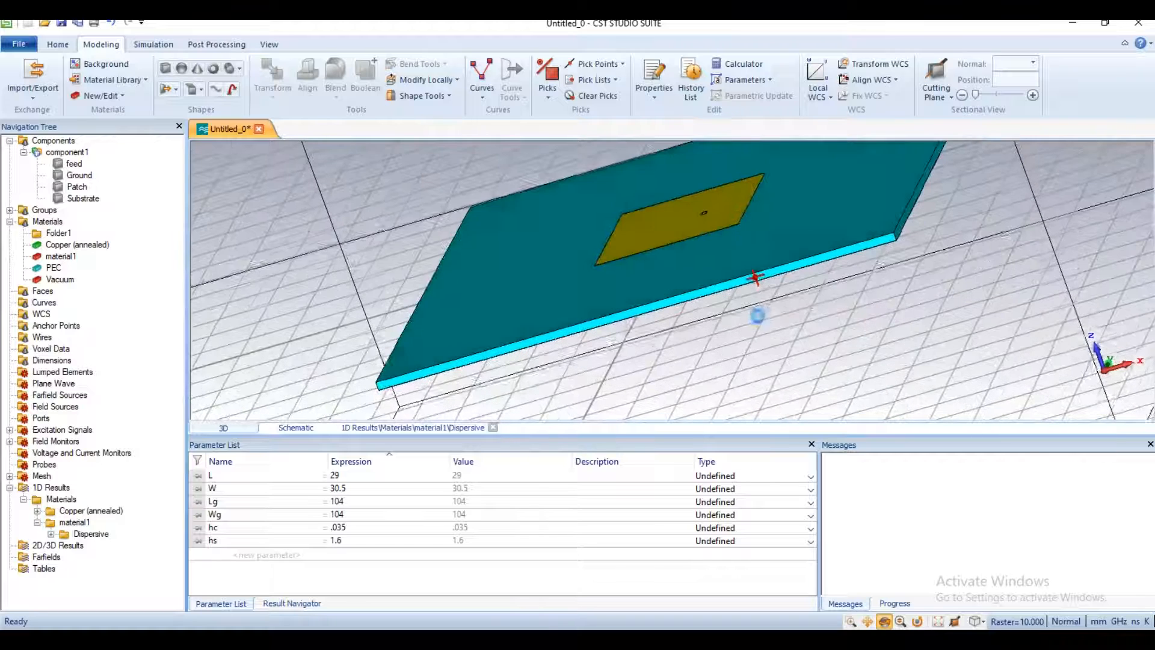
click(229, 68)
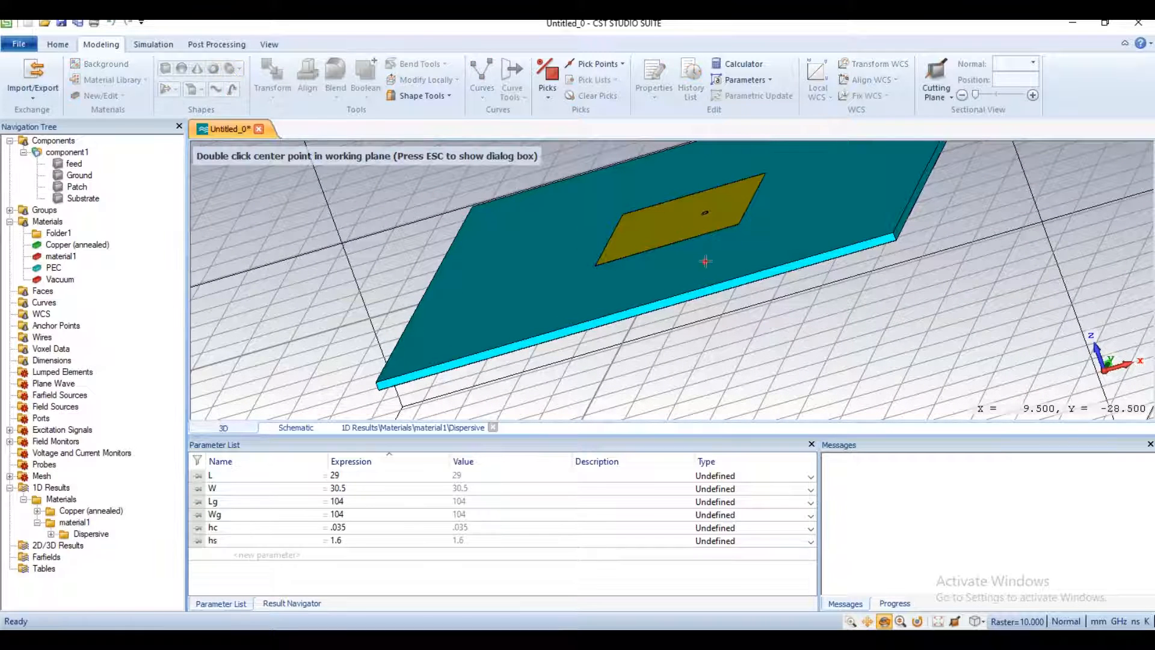
double_click(702, 236)
double_click(718, 251)
double_click(682, 214)
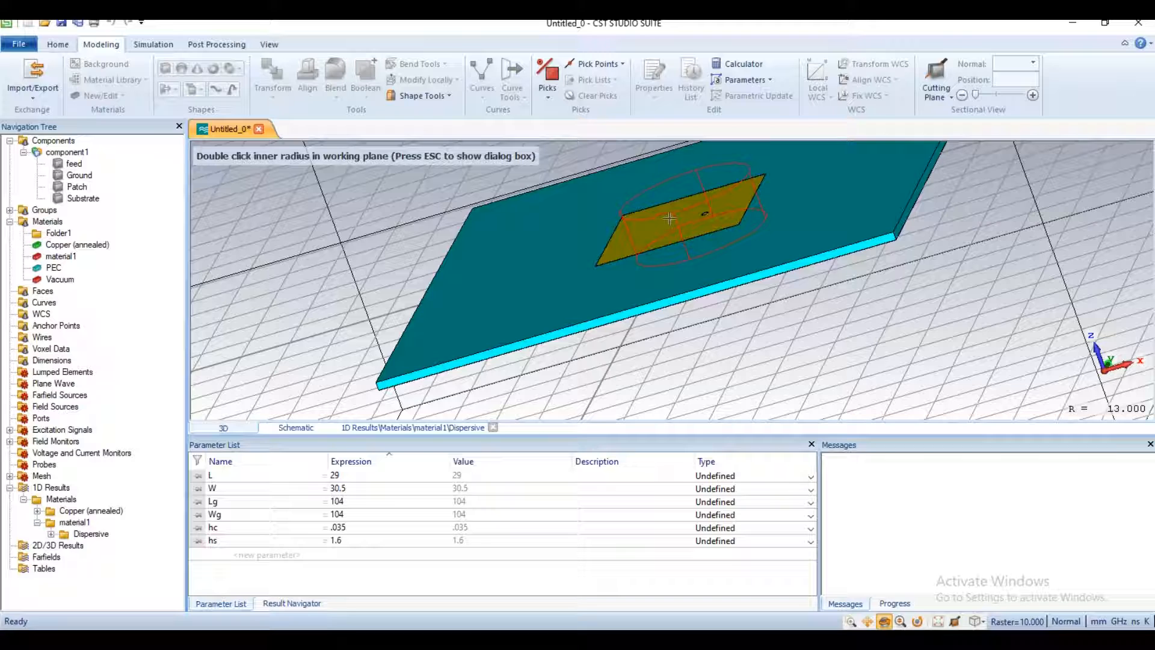
key(Escape)
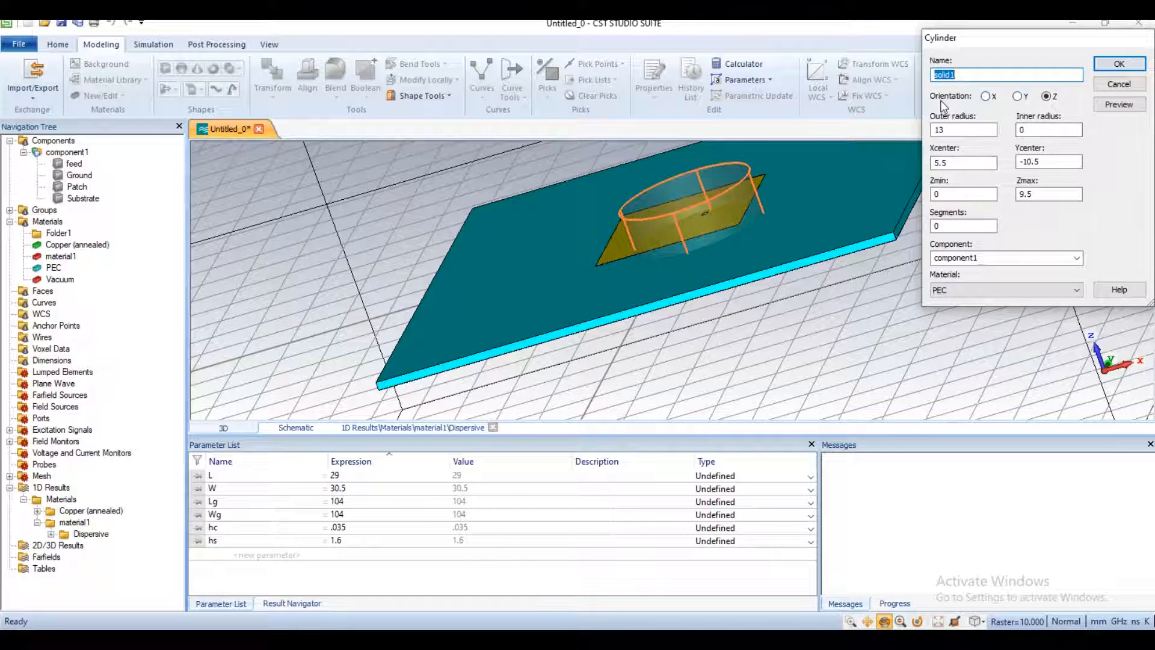
text(coax)
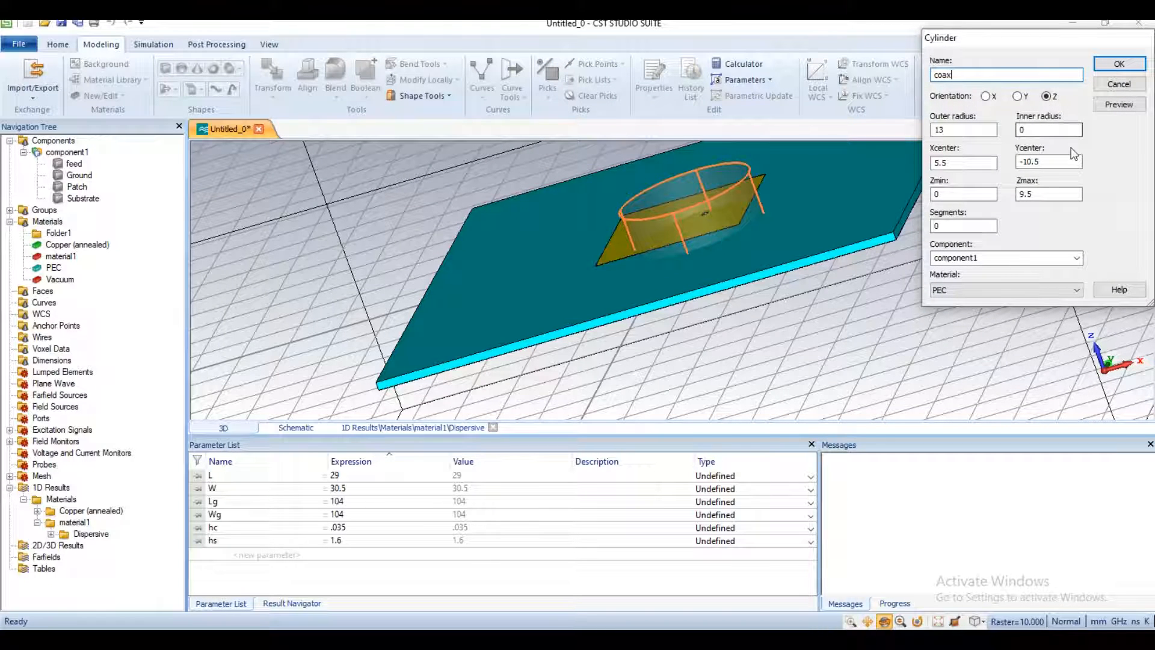
Step: Set the coax cylinder's inner radius to .7, outer radius to 1.59, and centre to X 5, Y -.5
double_click(1047, 130)
text(.7)
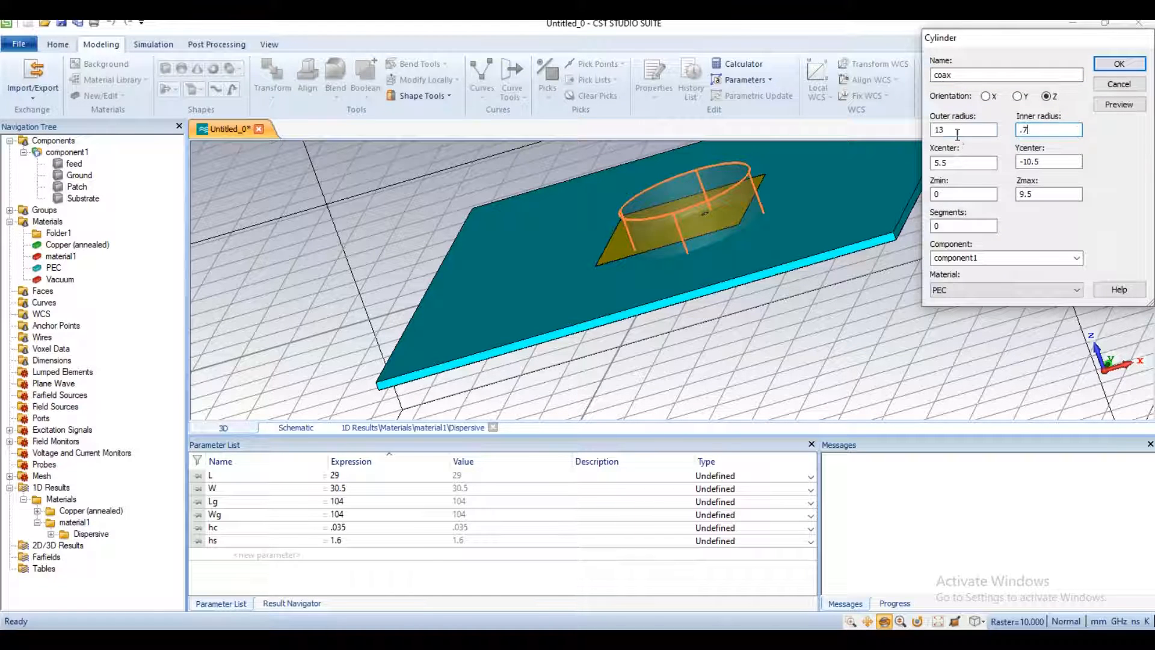
key(shift+Tab)
text(1.59)
key(Tab)
text(5)
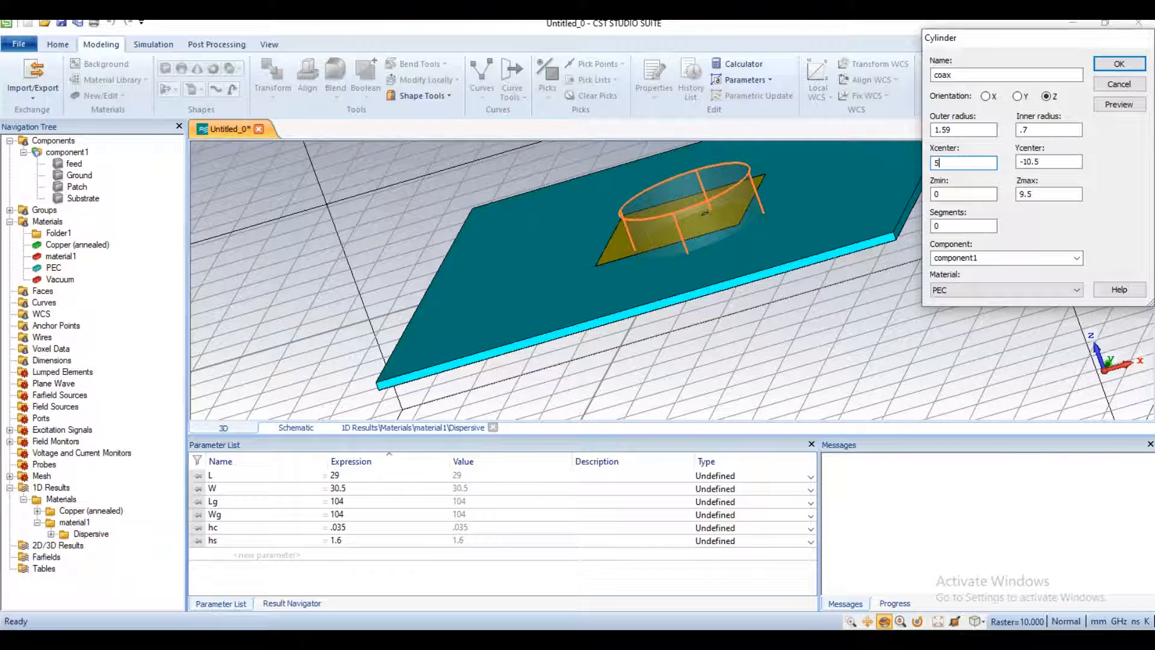
key(Tab)
text(-)
Step: Set the coax cylinder's Zmin to -5 and Zmax to 0, and create it in Vacuum
key(Tab)
text(-5)
key(Tab)
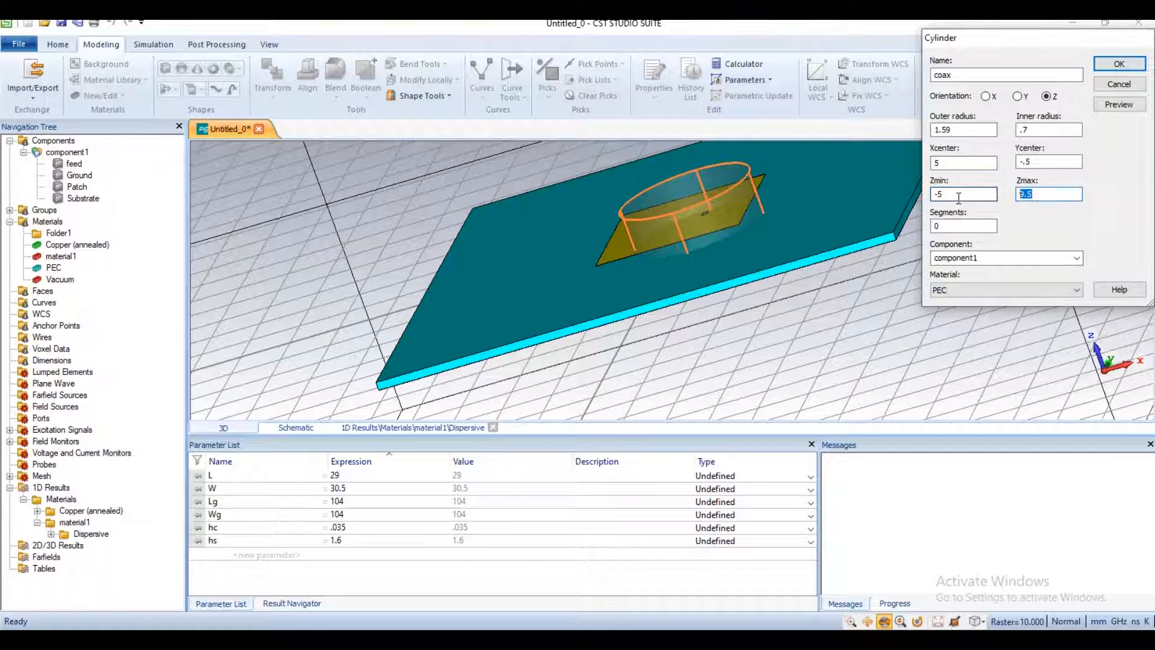
text(0)
click(987, 290)
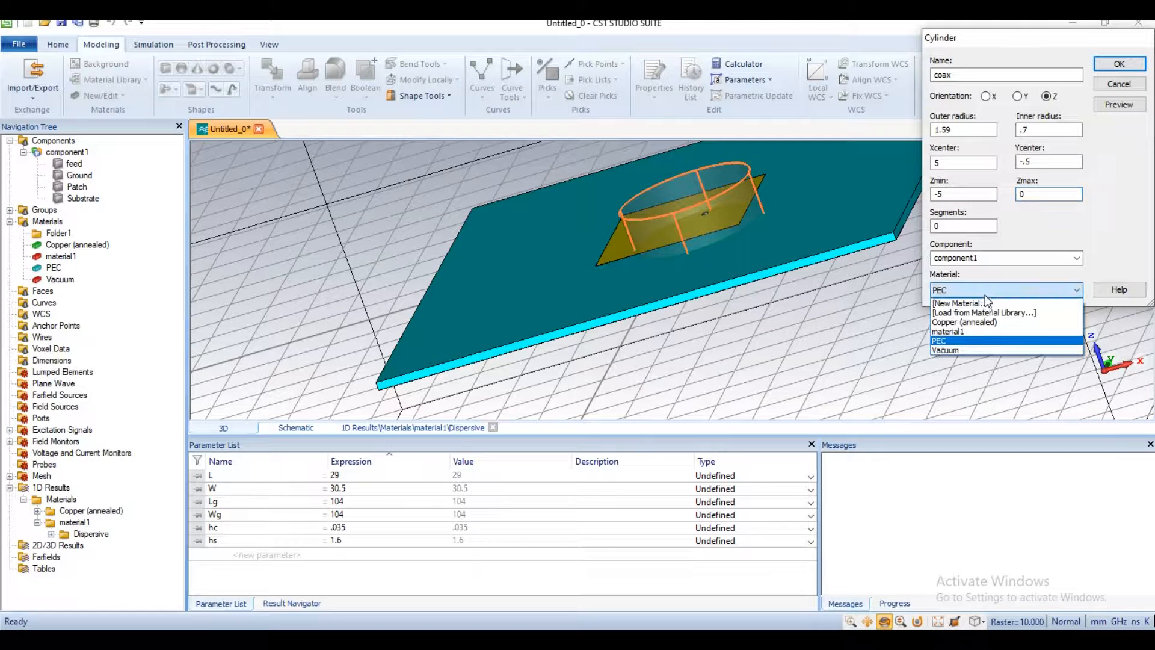
click(989, 350)
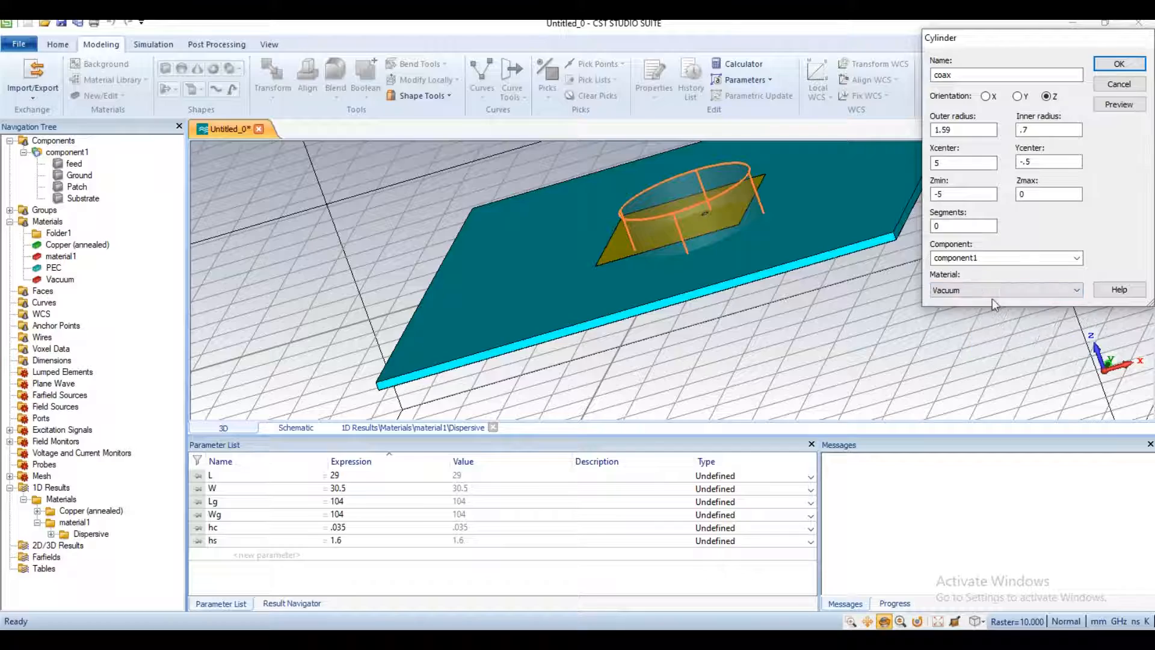
click(1119, 65)
Step: Draw another Z-oriented cylinder with an outer radius of about 156, inner radius about 140.5 and height about 9.5, and name it outercoax
drag(788, 264, 804, 340)
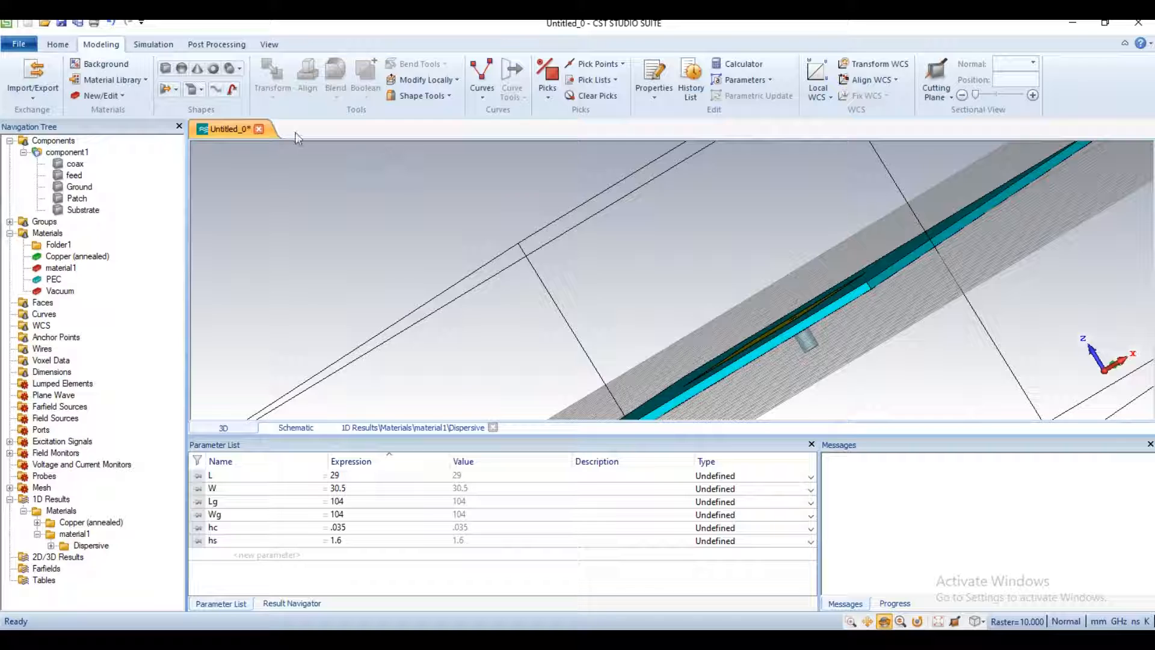
click(229, 68)
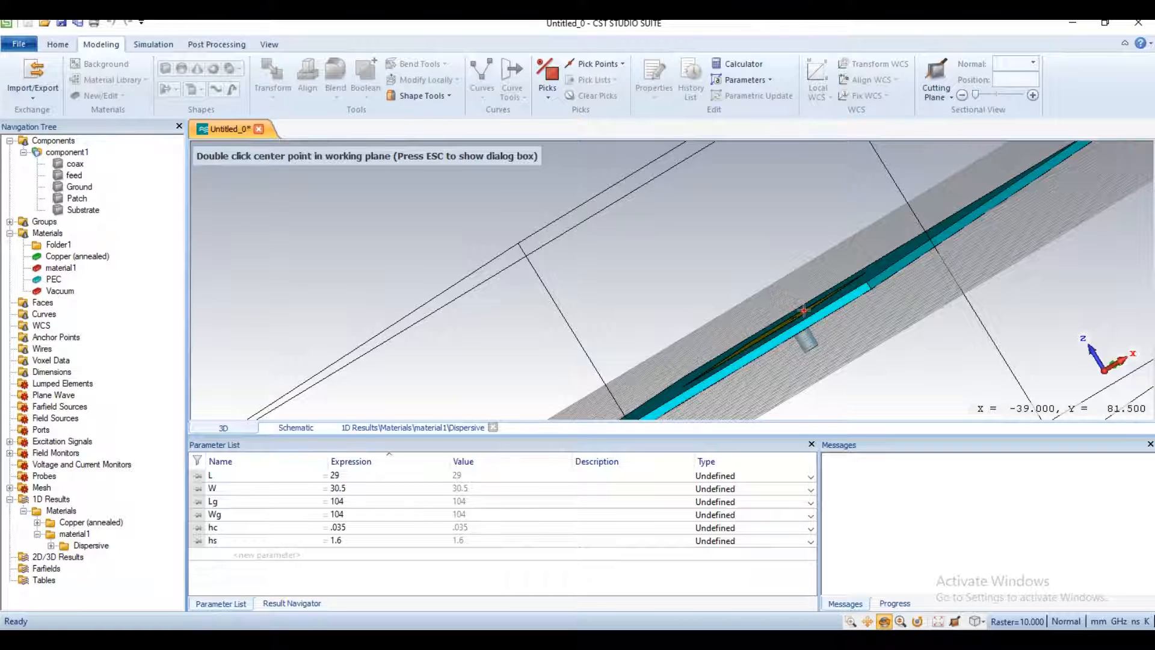
double_click(782, 311)
double_click(793, 297)
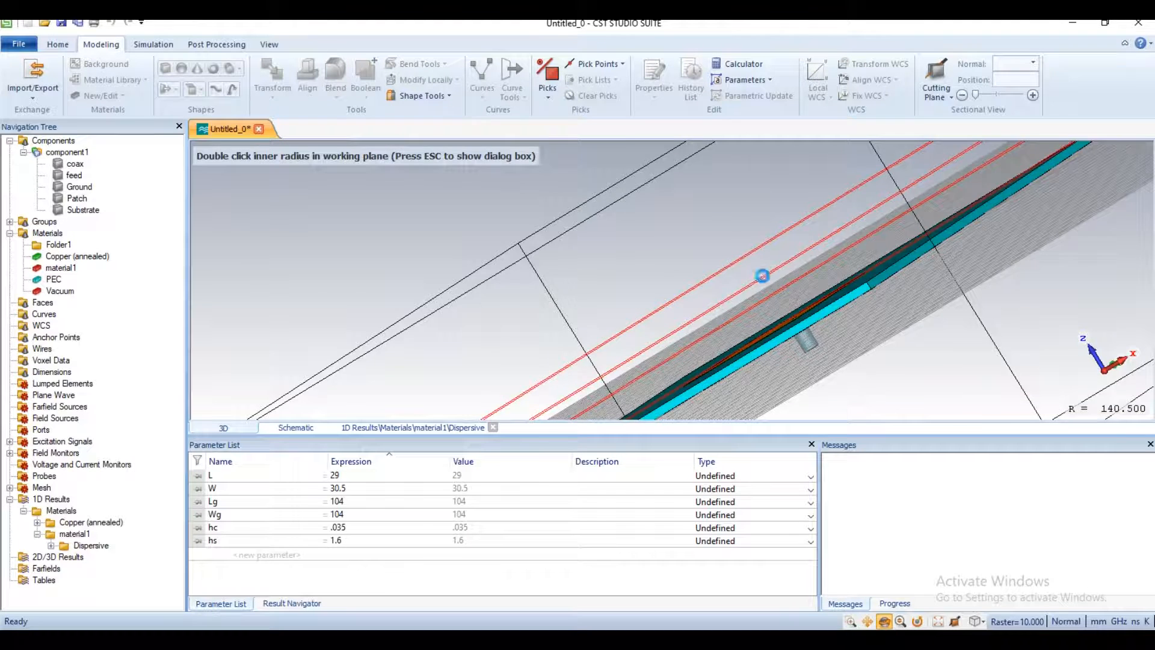
double_click(763, 276)
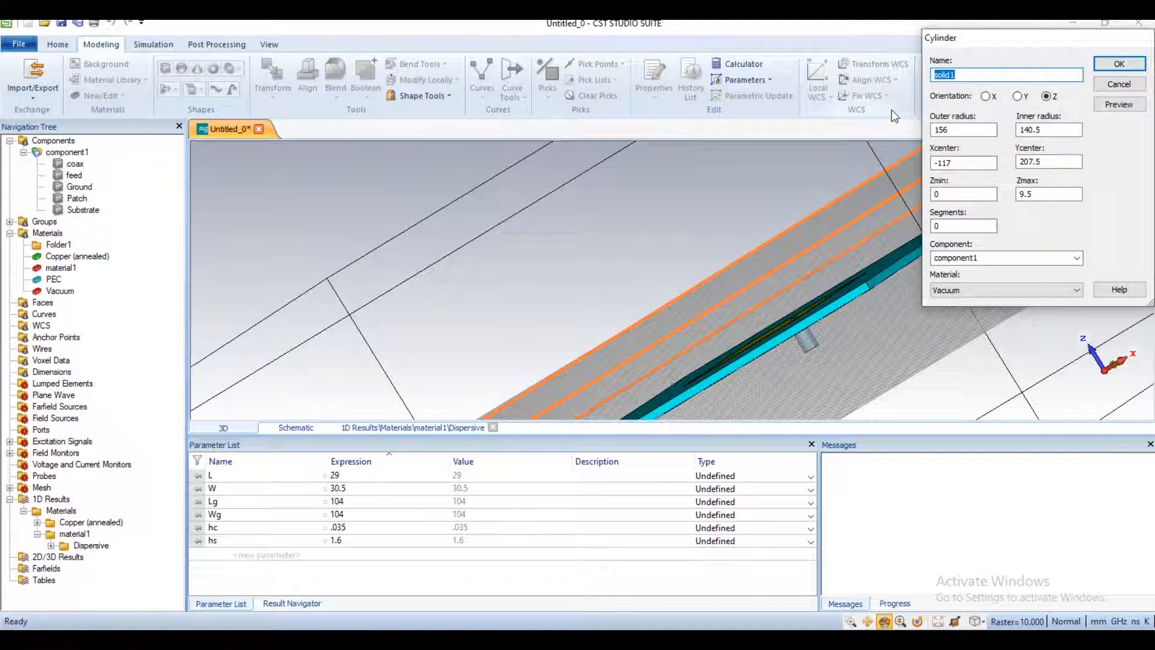
text(outercoax)
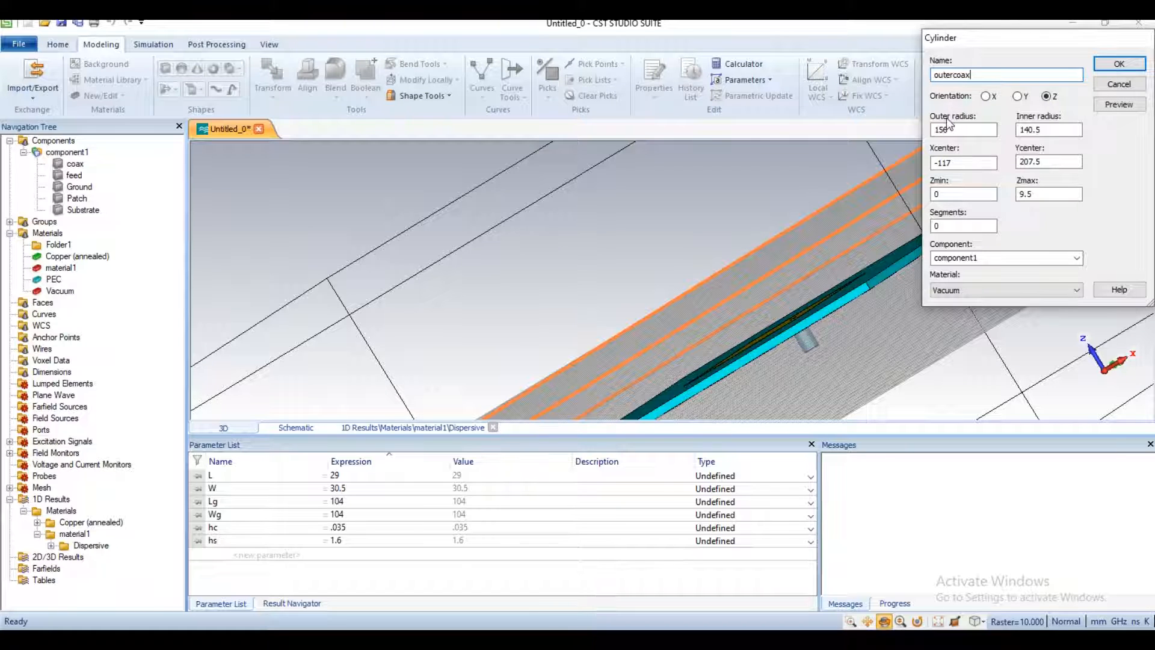
Step: Set the outercoax cylinder's inner radius to 1.59, outer radius to 1.6, and centre to X 5, Y -.5
drag(1043, 132, 942, 133)
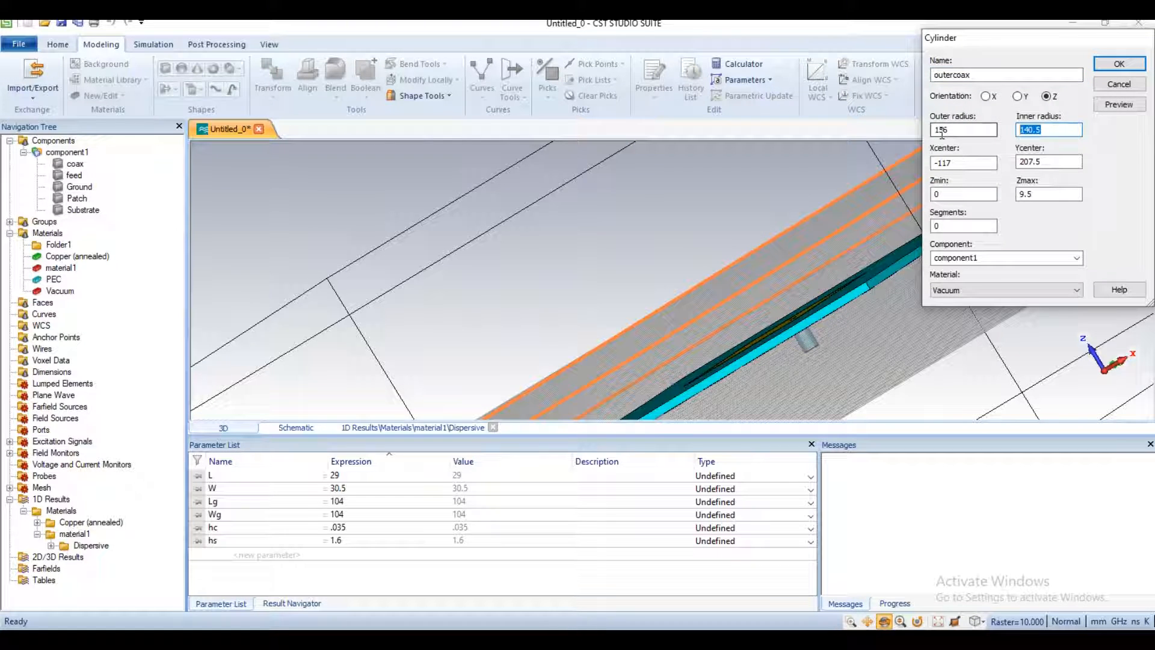
text(1)
drag(959, 129, 899, 127)
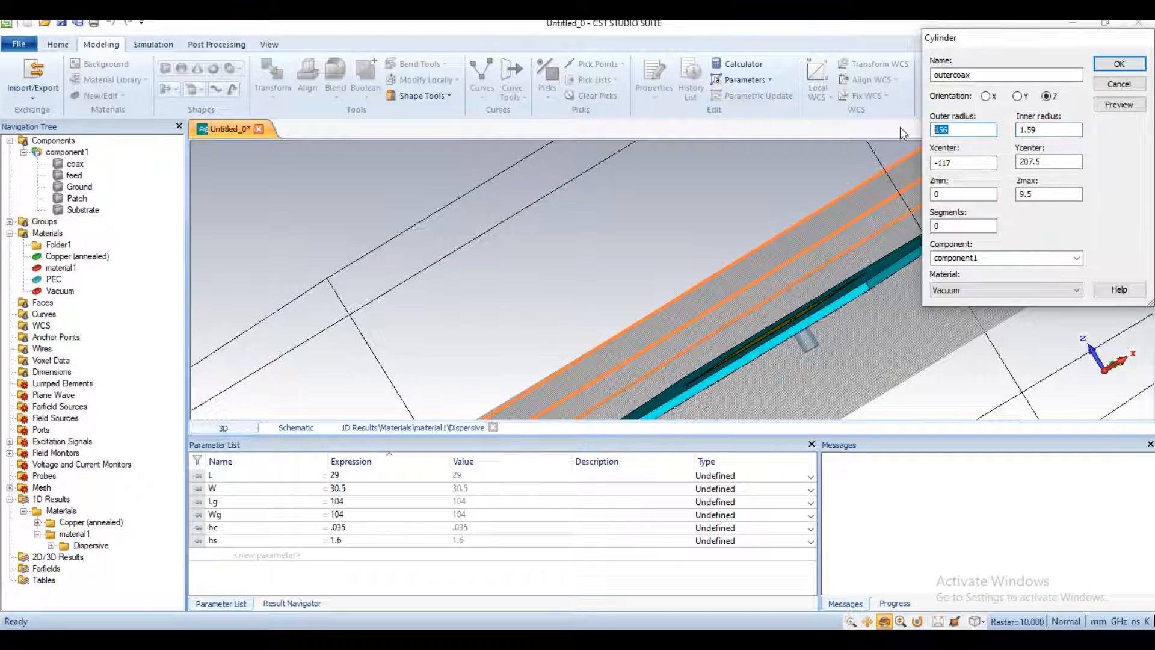
text(1.6)
drag(980, 162, 864, 170)
text(5)
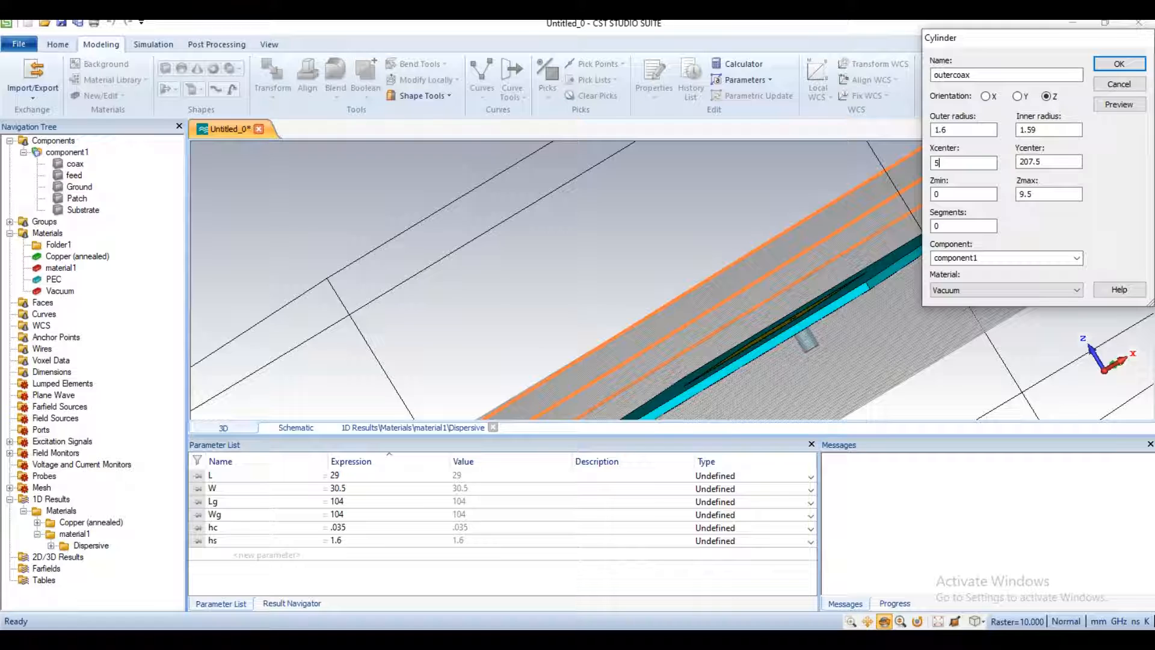
drag(1057, 163, 1007, 161)
text(-.5)
Step: Set the outercoax cylinder's Zmin to -5 and Zmax to 0, and create it in PEC
key(Tab)
text(-5)
key(Tab)
text(0)
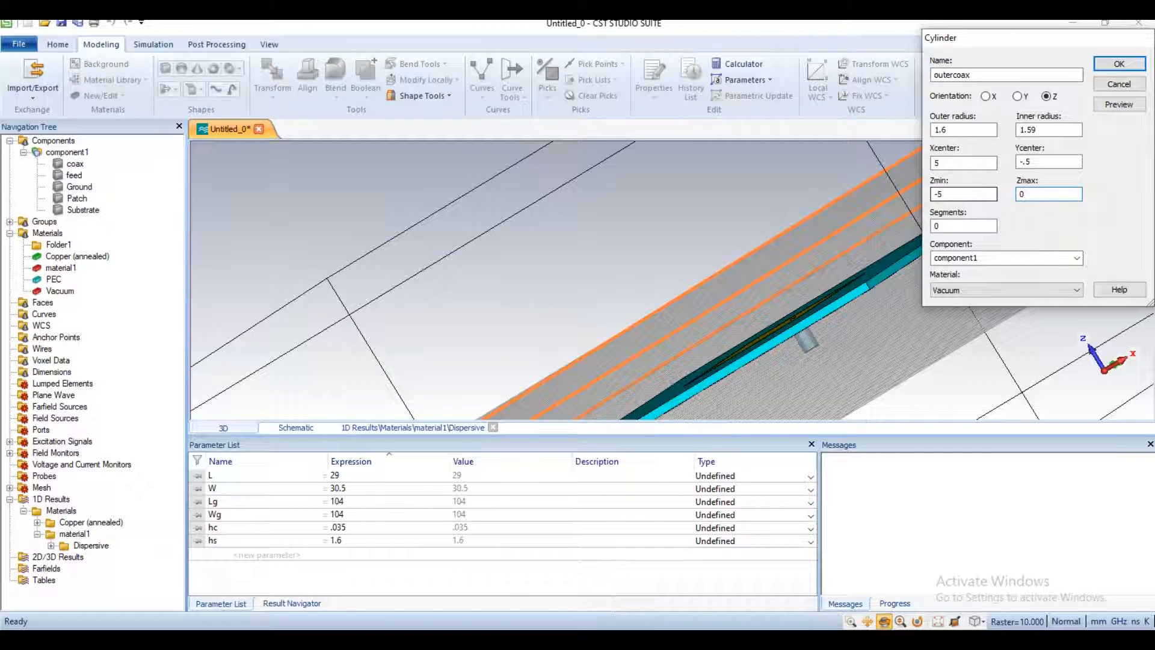
click(978, 291)
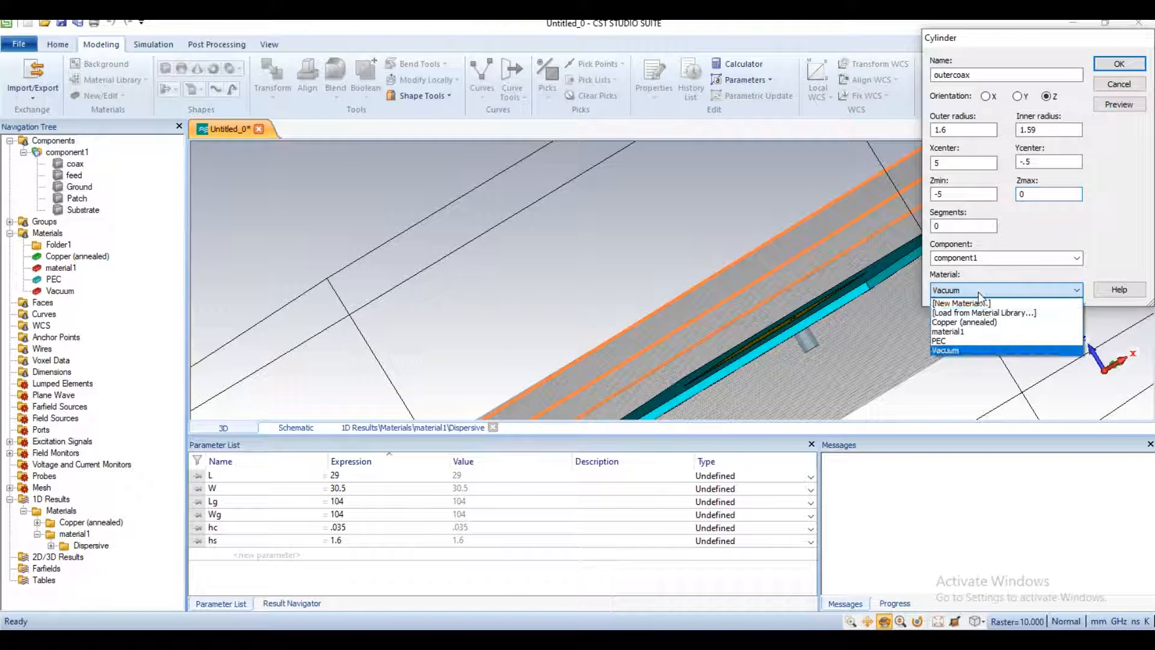
click(983, 341)
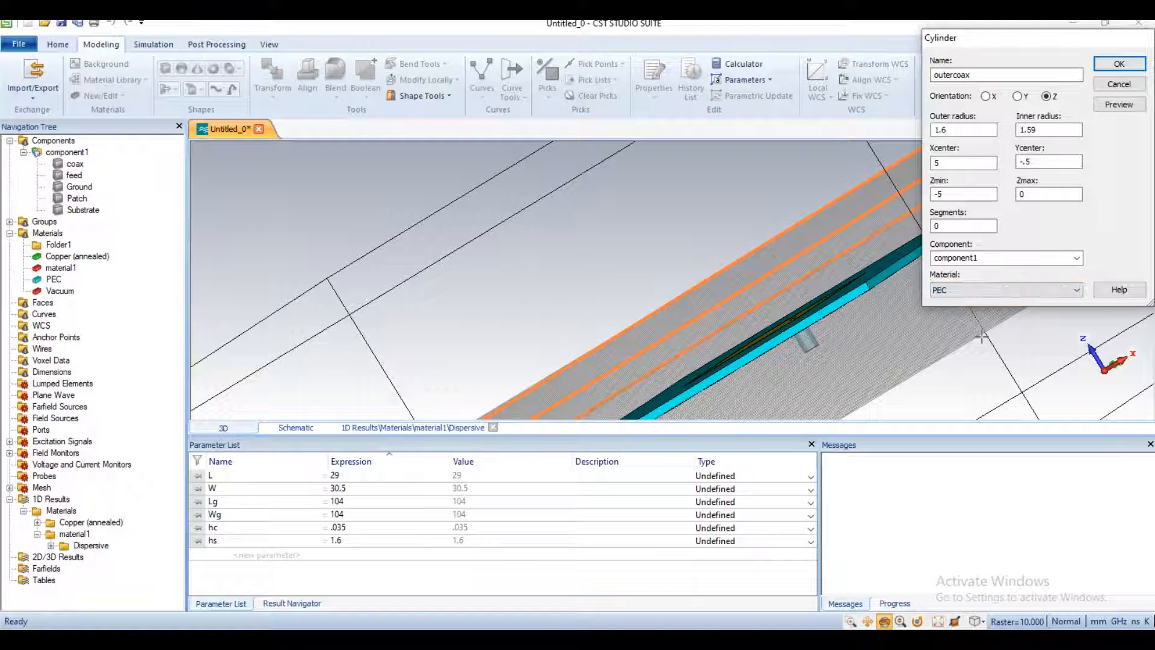
click(1117, 65)
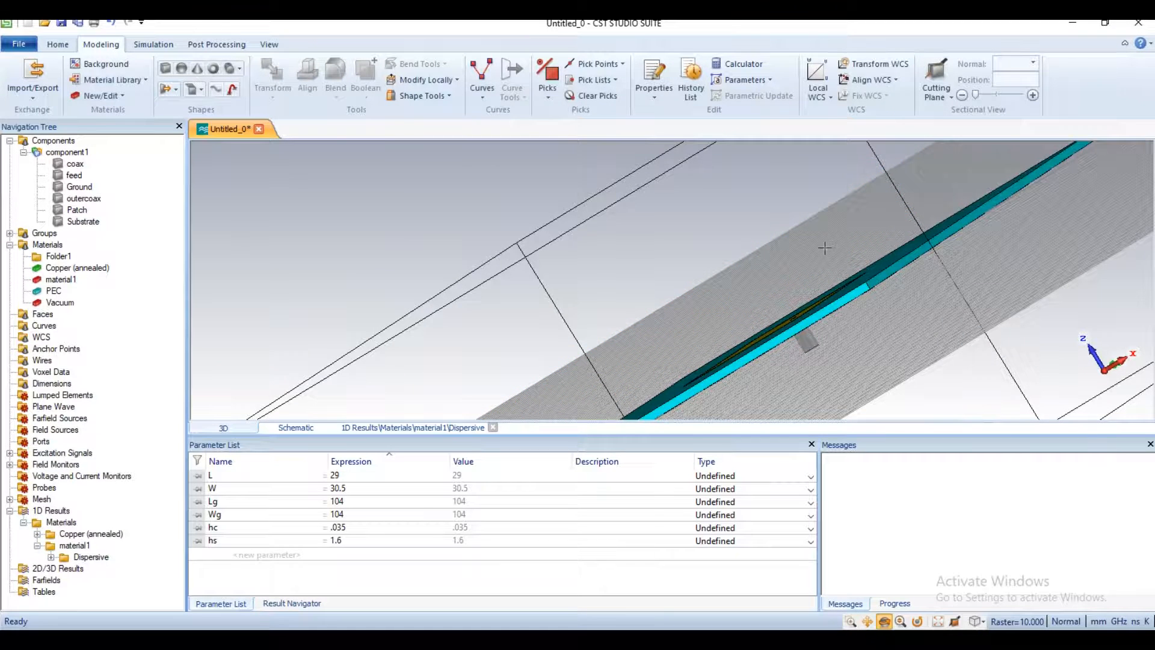
Step: Examine the coaxial feed from beneath the ground plane, including its open end and concentric layers
scroll(825, 249, down, 5)
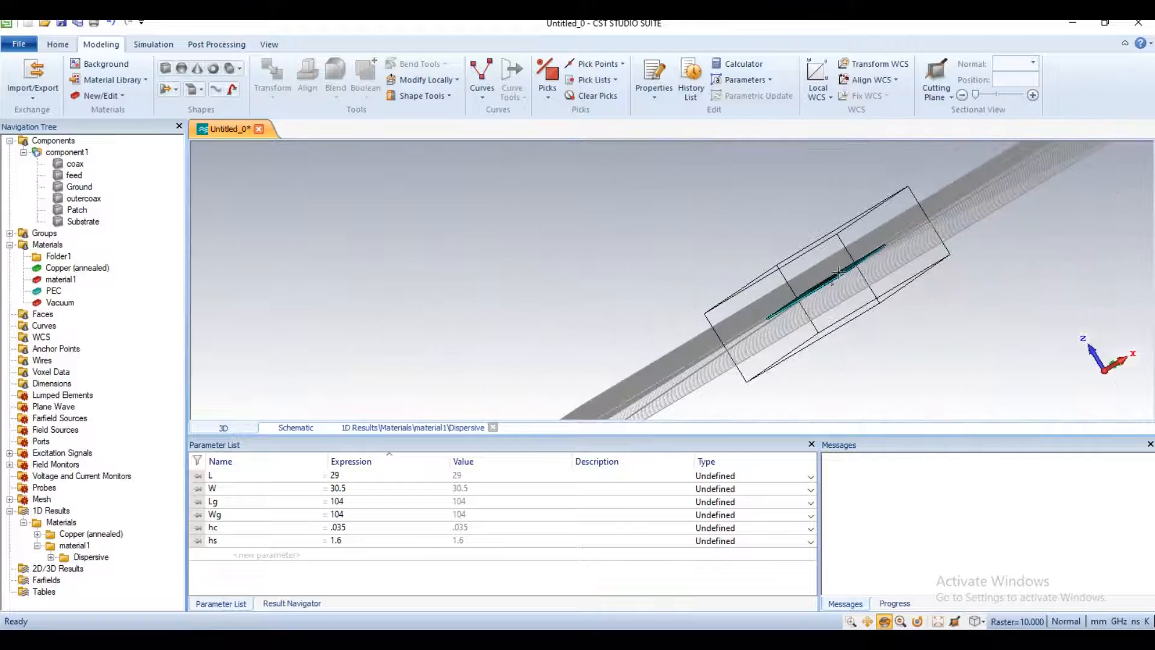
drag(852, 220, 943, 371)
mouse_move(755, 360)
mouse_down()
mouse_move(732, 288)
mouse_move(717, 312)
mouse_move(767, 306)
mouse_move(726, 264)
mouse_move(772, 254)
mouse_up()
scroll(752, 231, up, 10)
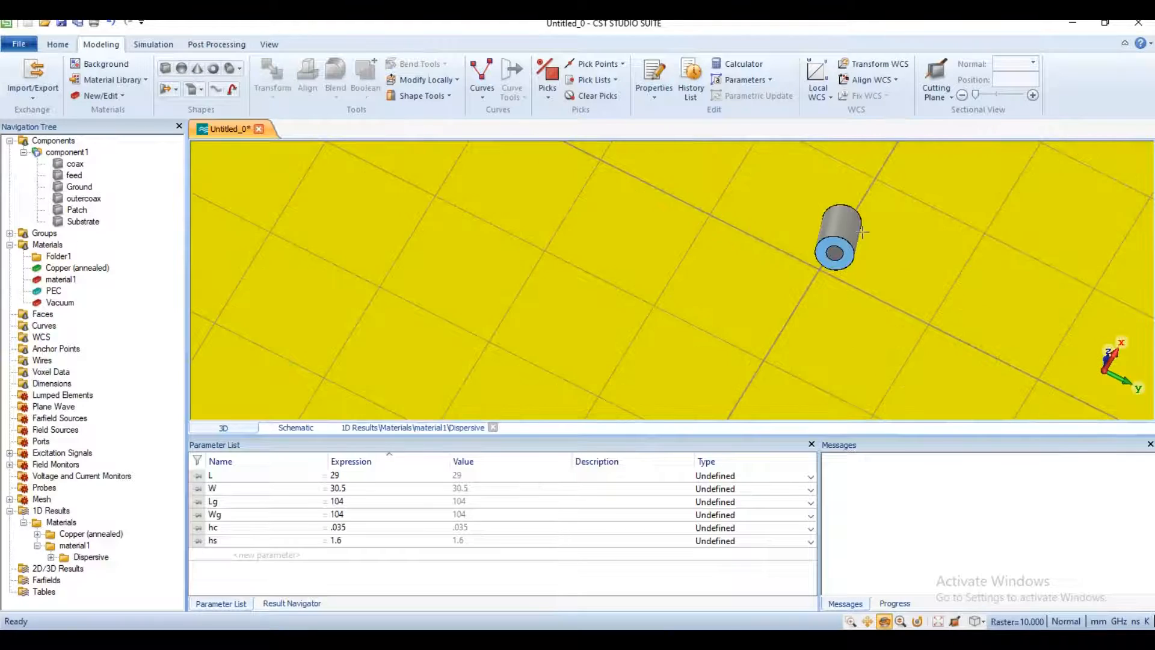
scroll(862, 231, up, 5)
drag(771, 268, 716, 265)
scroll(738, 293, up, 5)
scroll(738, 293, down, 5)
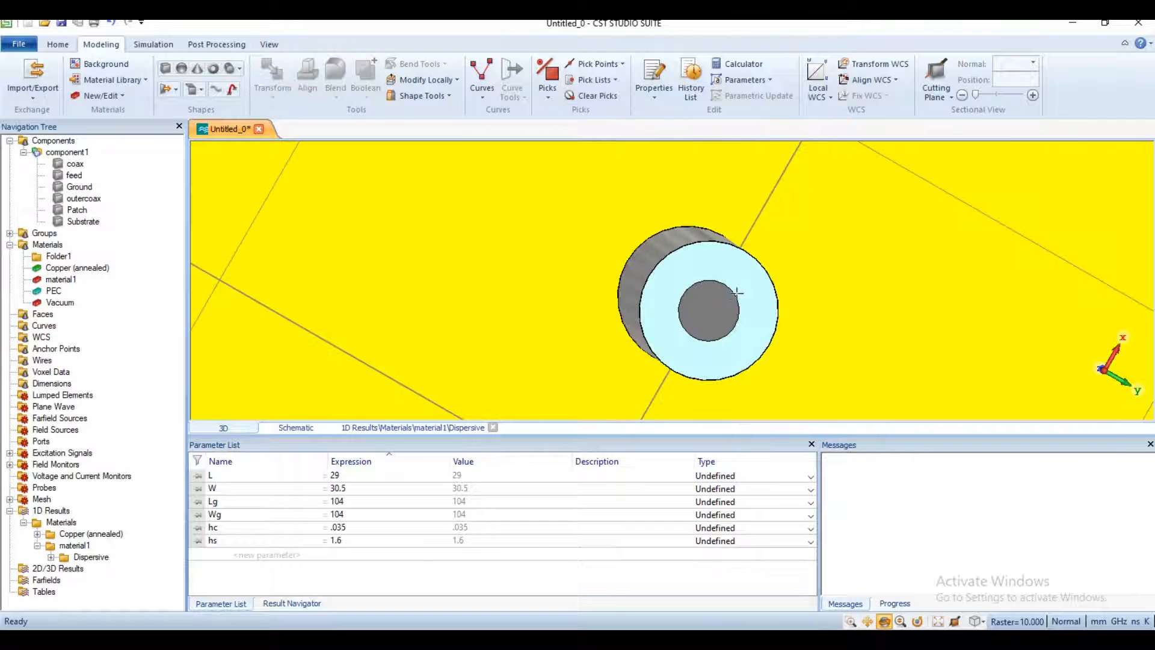
scroll(740, 304, down, 3)
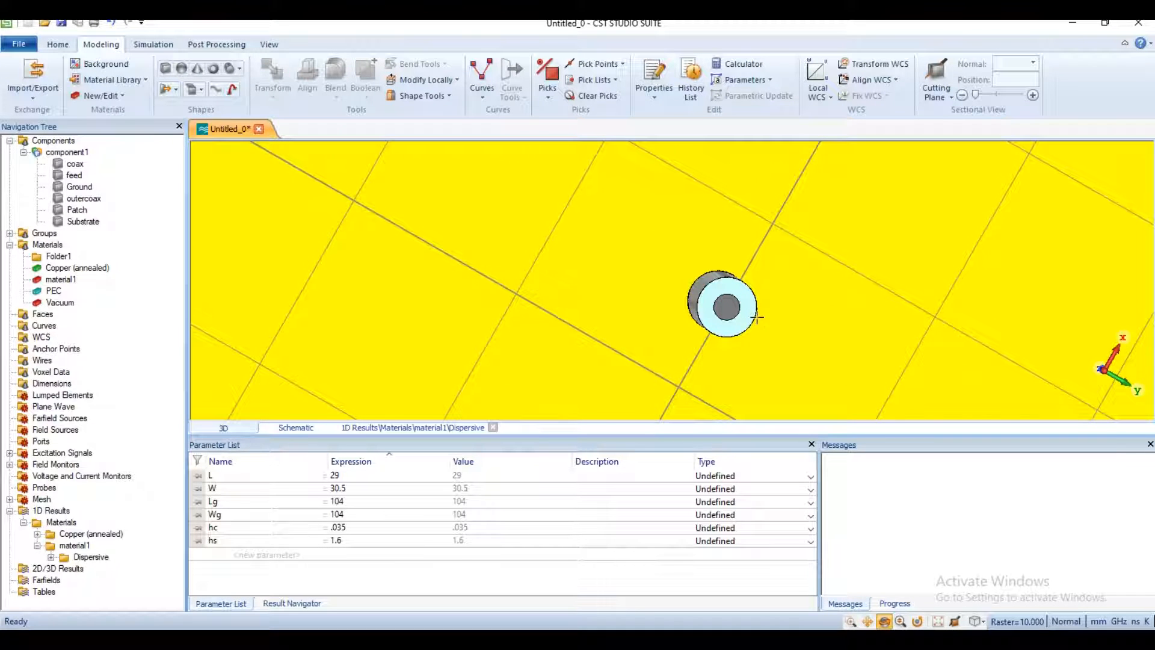
drag(796, 269, 800, 304)
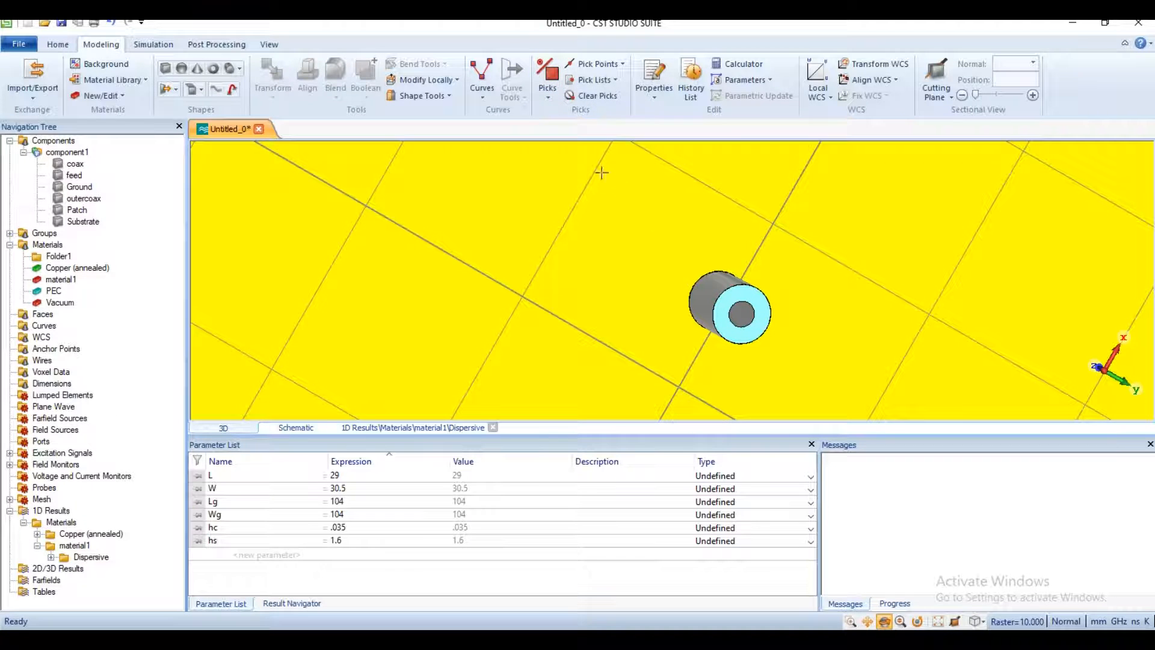
Step: Create a waveguide port on the ring-shaped end face of the coax solid, with a distance to the reference plane of -5
click(555, 99)
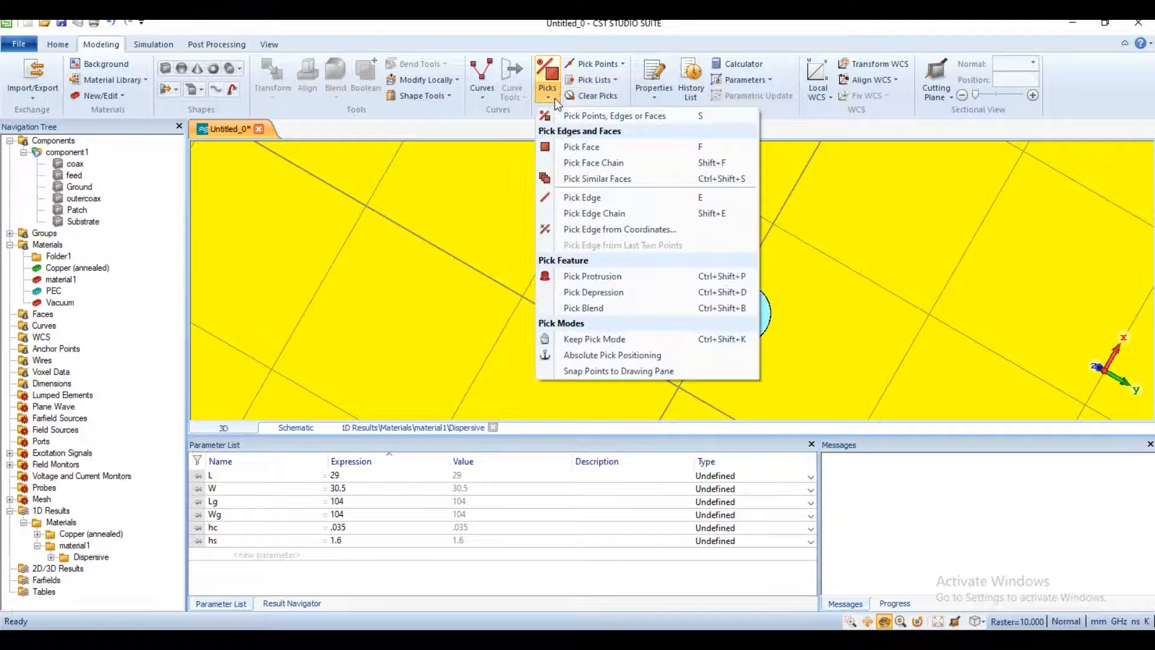
click(595, 147)
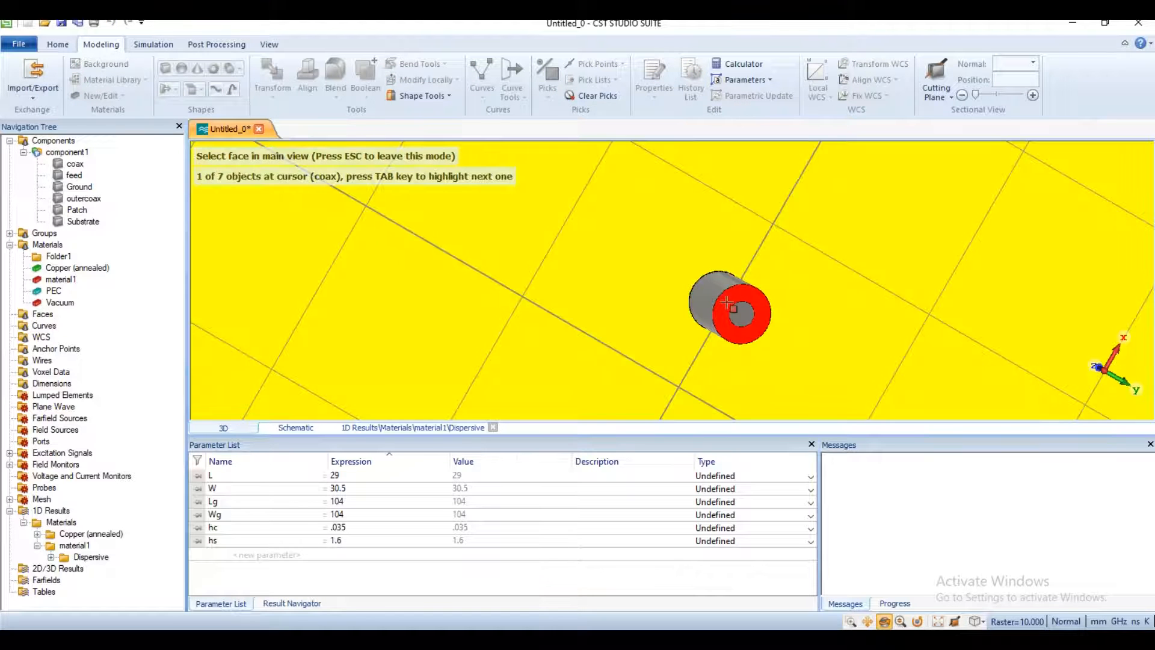
click(726, 306)
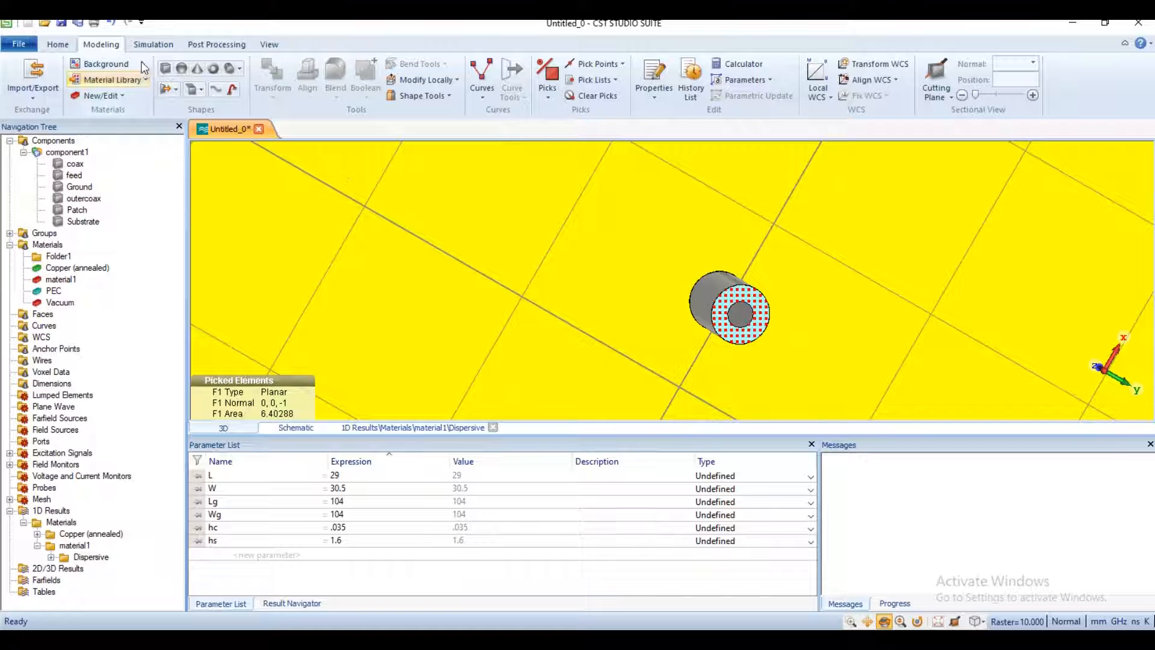
click(151, 45)
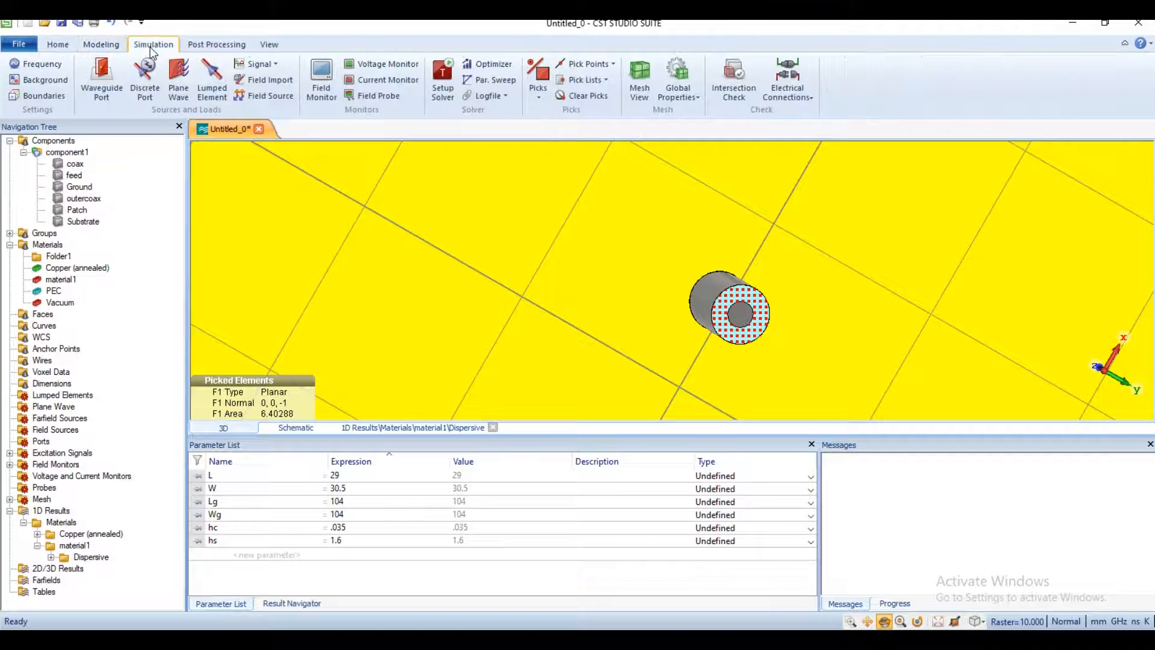
click(103, 82)
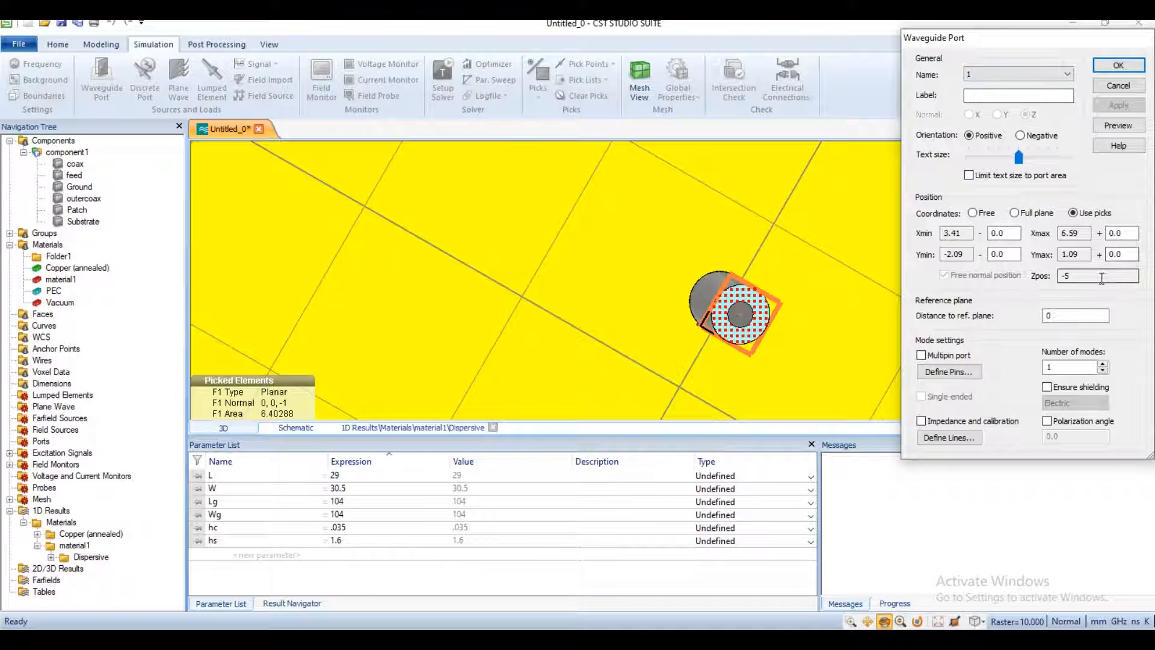
double_click(1069, 315)
text(-5)
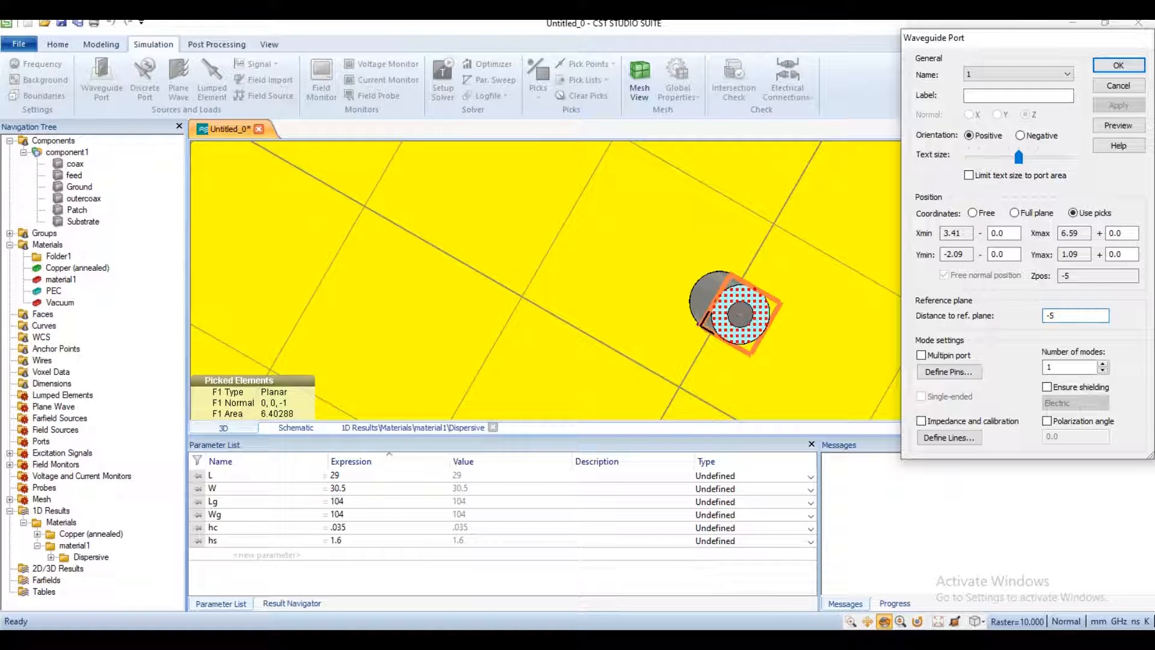
click(1118, 68)
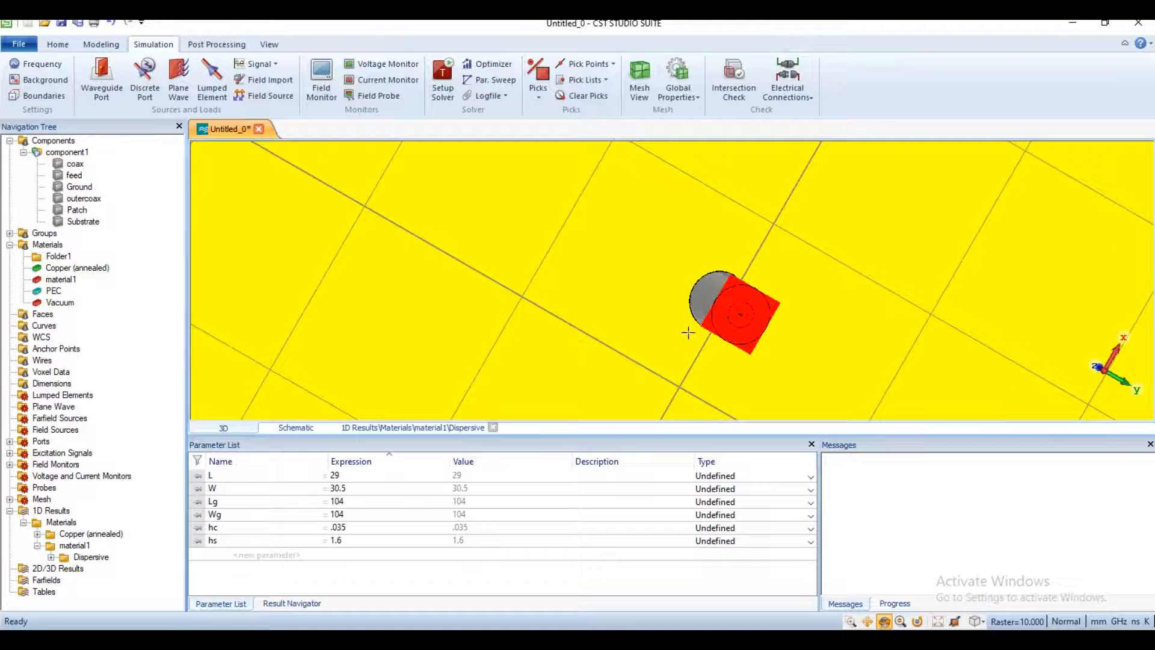
Step: Examine port1 on the end of the coaxial feed and its position relative to the patch and substrate from several angles
click(698, 307)
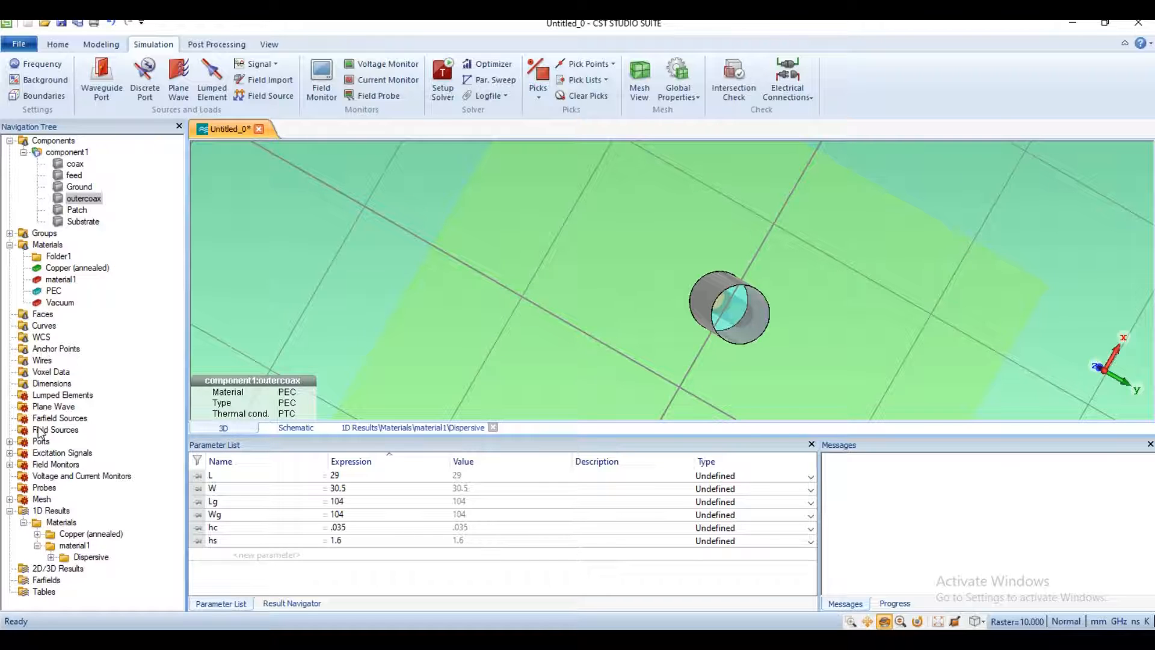
click(9, 442)
click(60, 453)
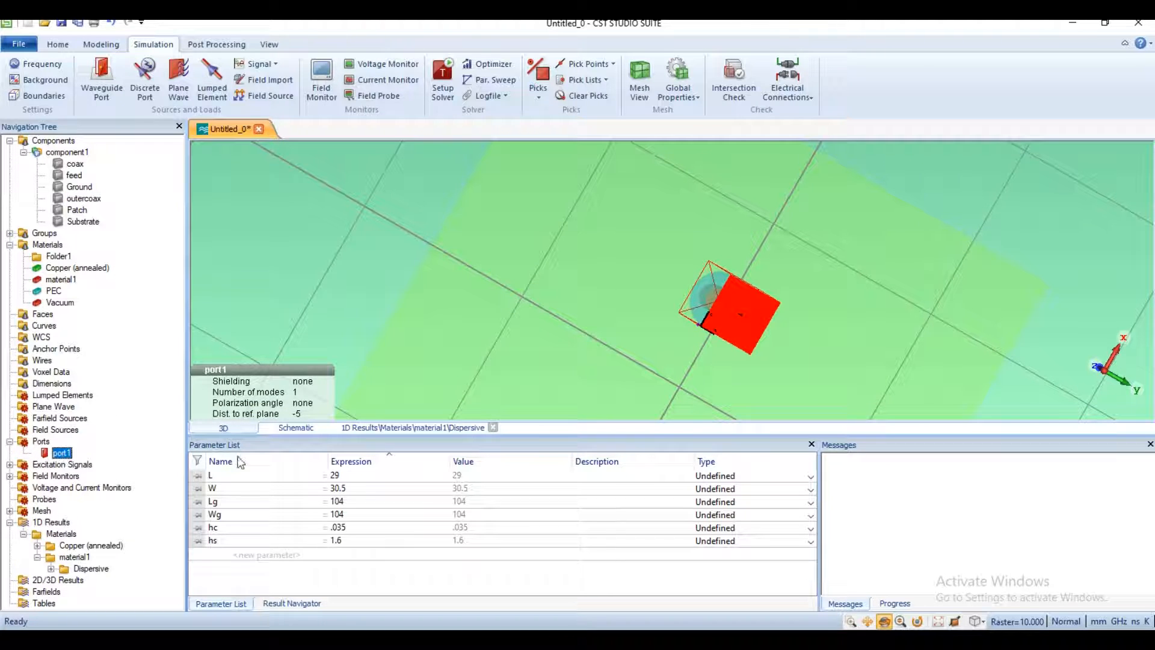
scroll(611, 248, down, 5)
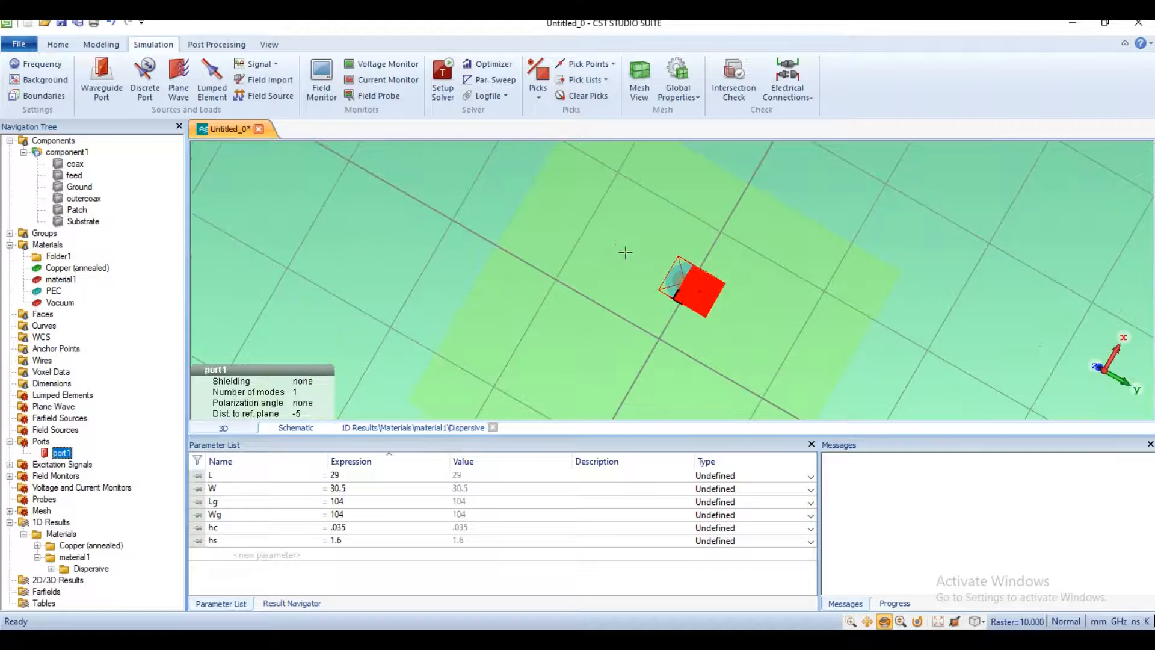
scroll(679, 292, down, 2)
scroll(686, 277, up, 3)
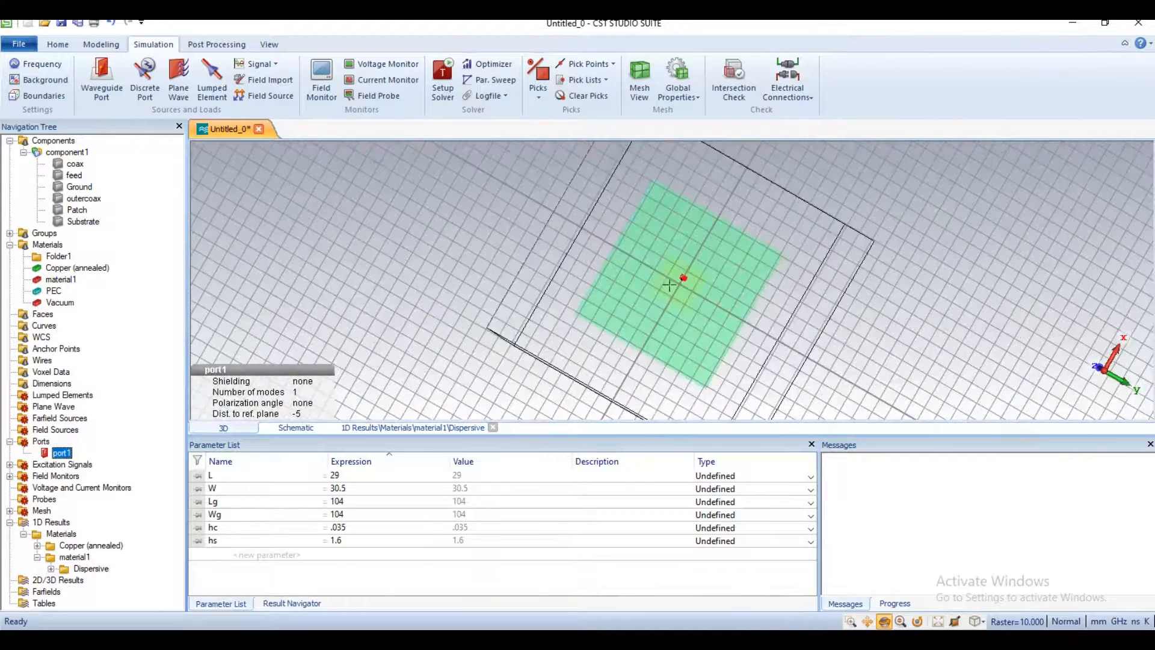
drag(684, 280, 535, 326)
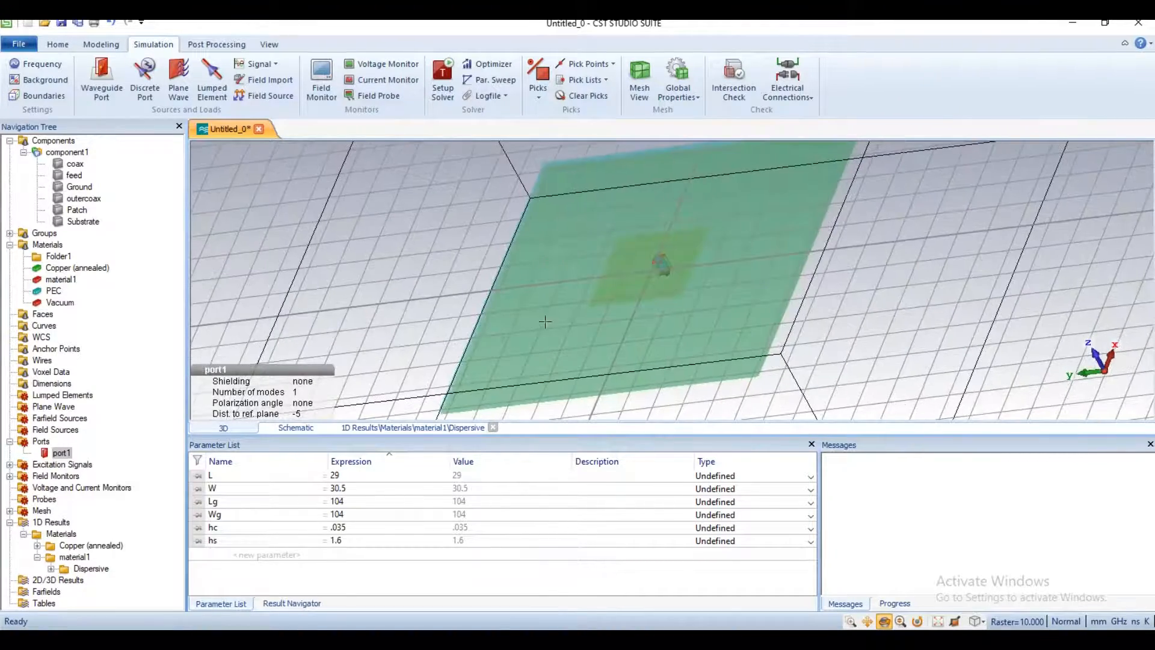
drag(452, 297, 549, 317)
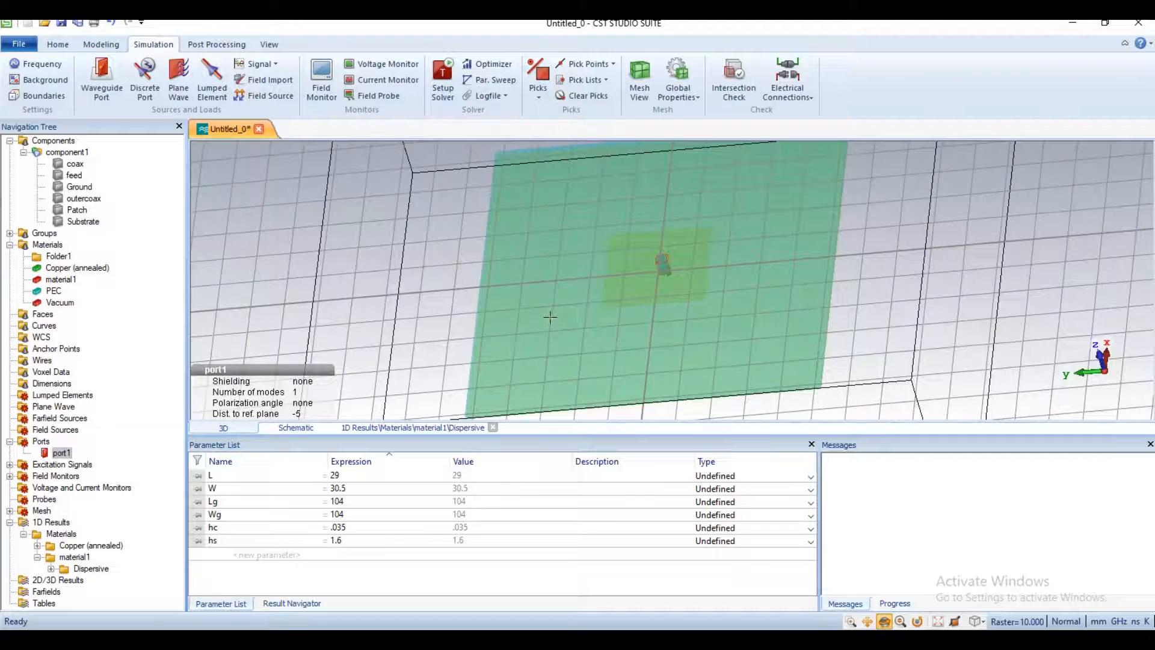
drag(763, 326, 692, 319)
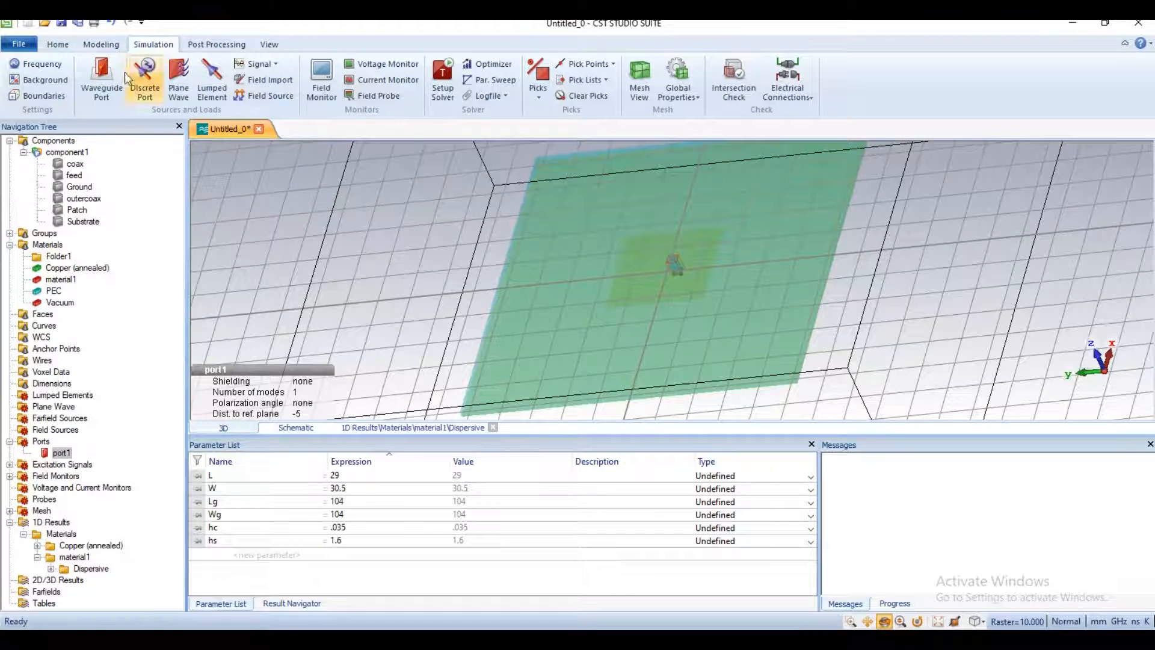
Step: Save the project in the CST folder under the file name simplepatchnew
click(103, 45)
click(57, 44)
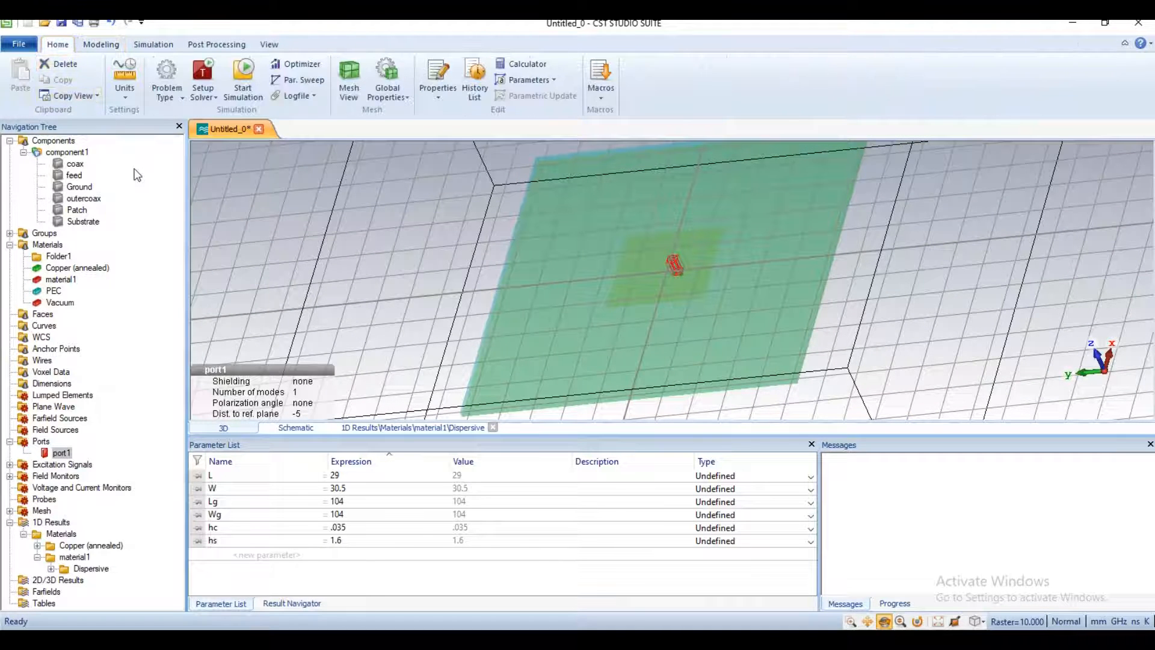
click(61, 23)
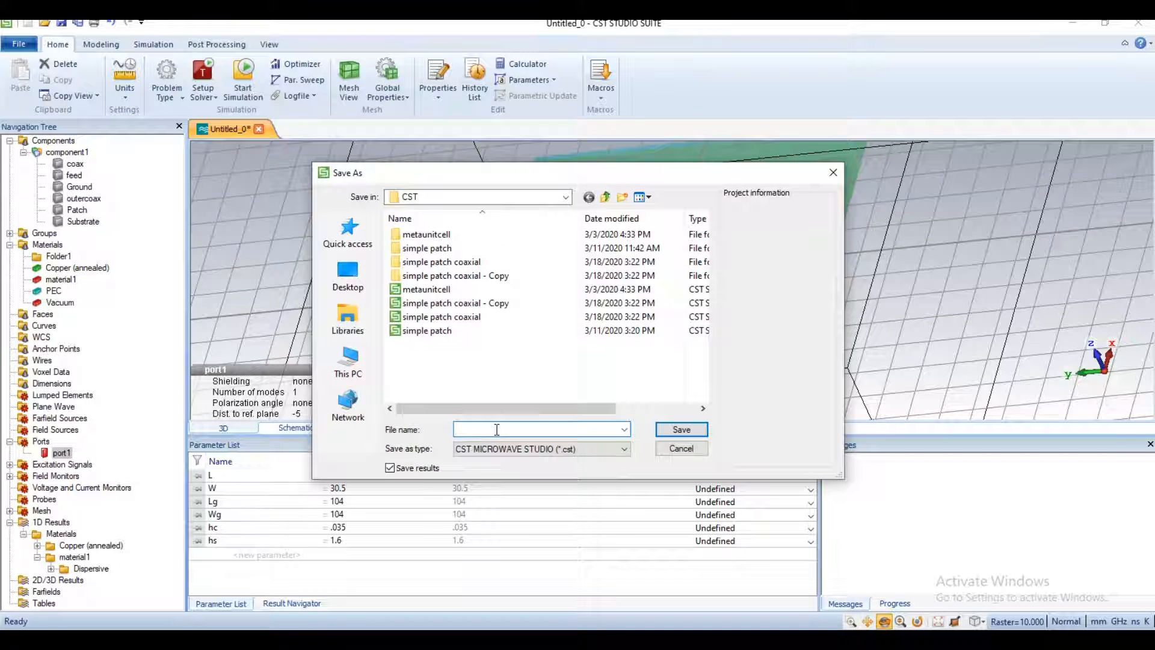
text(s)
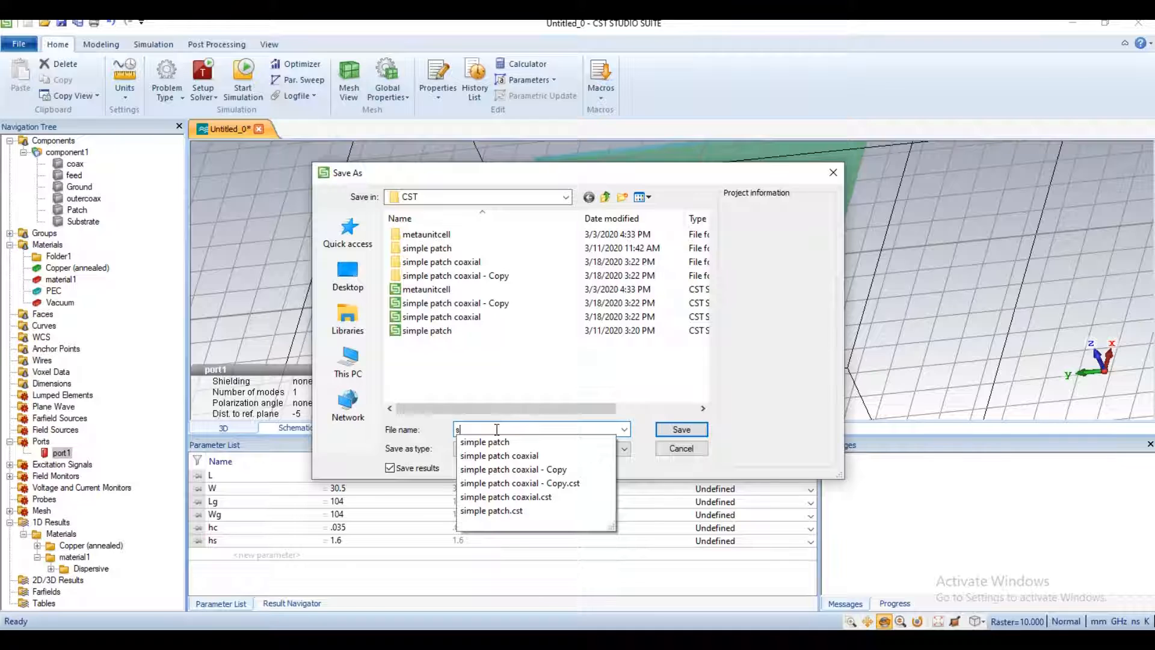
text(implepatchnew)
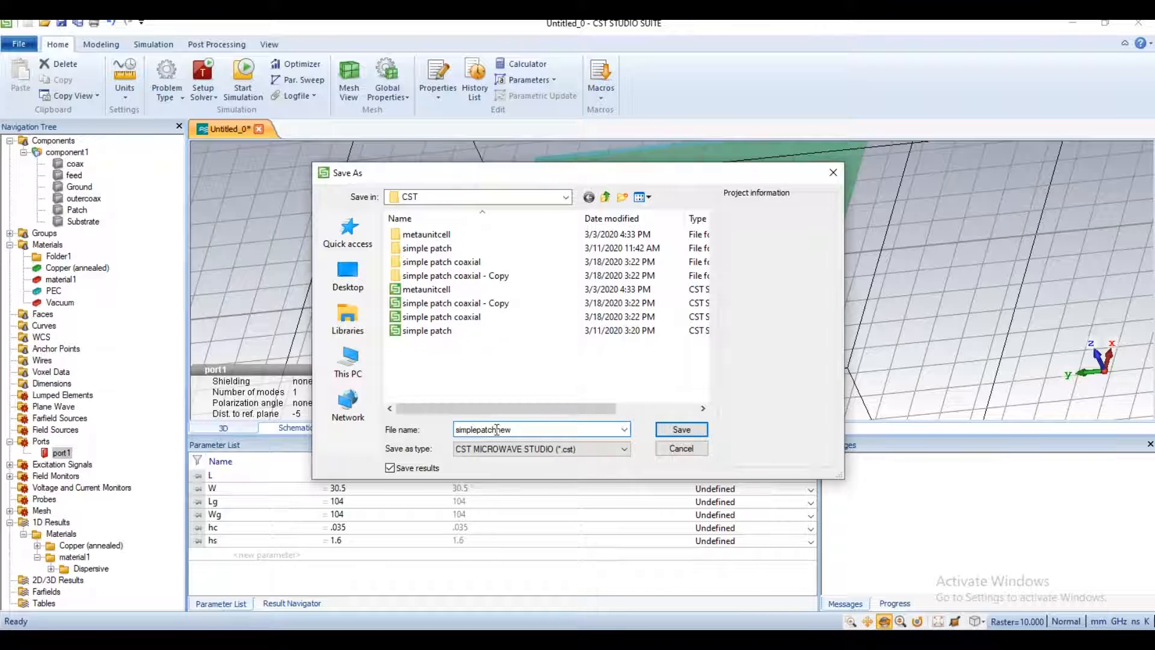
click(680, 430)
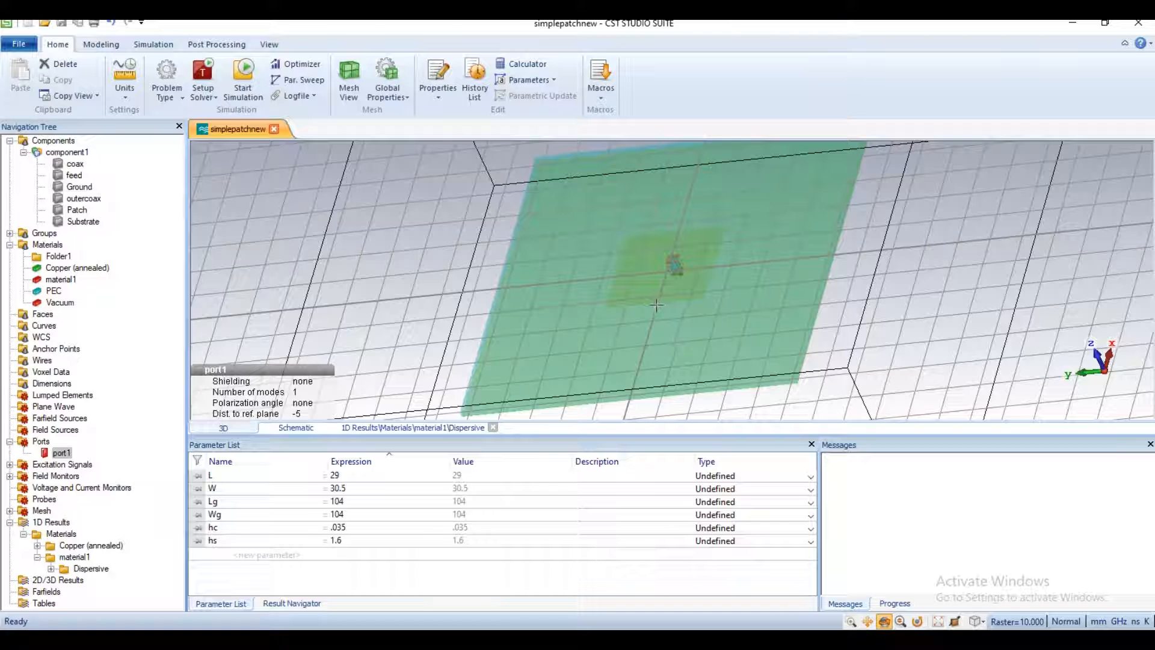
Step: Start the simulation of the patch antenna and display the S1,1 curve while the solver is running
click(246, 77)
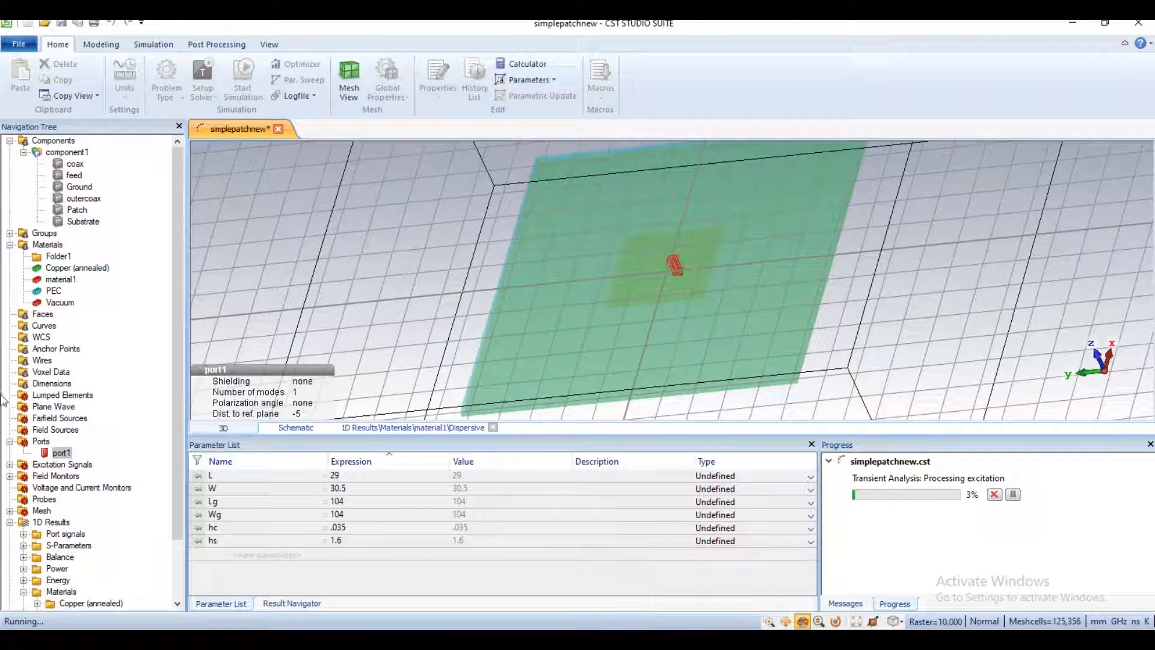
click(23, 545)
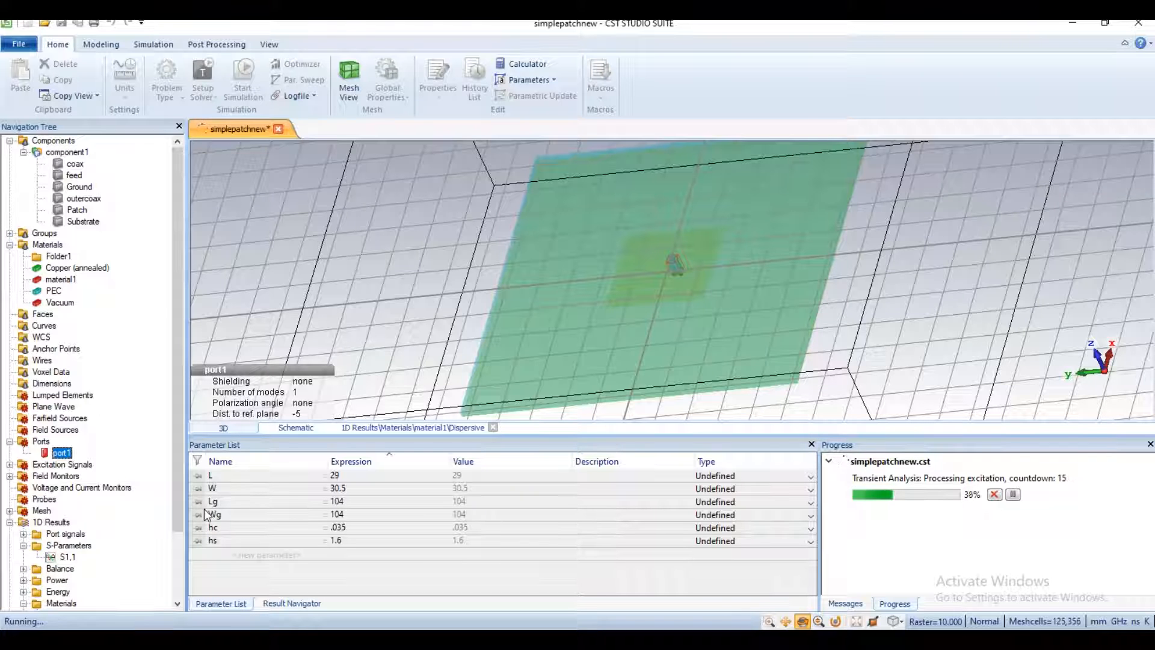
click(68, 559)
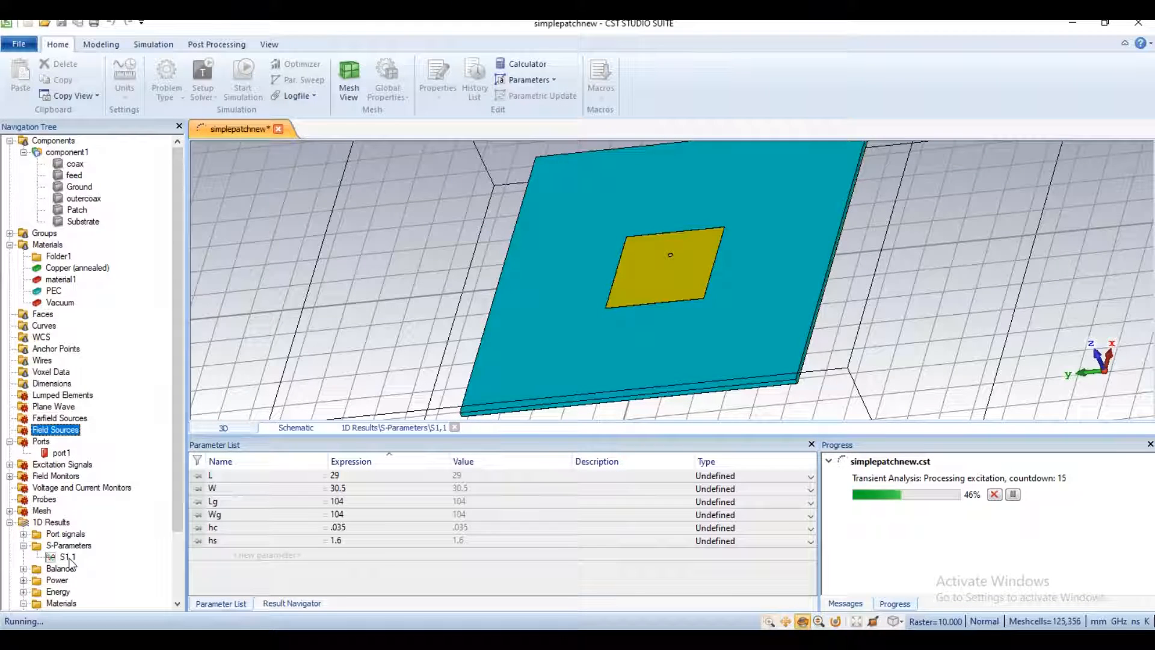
click(65, 558)
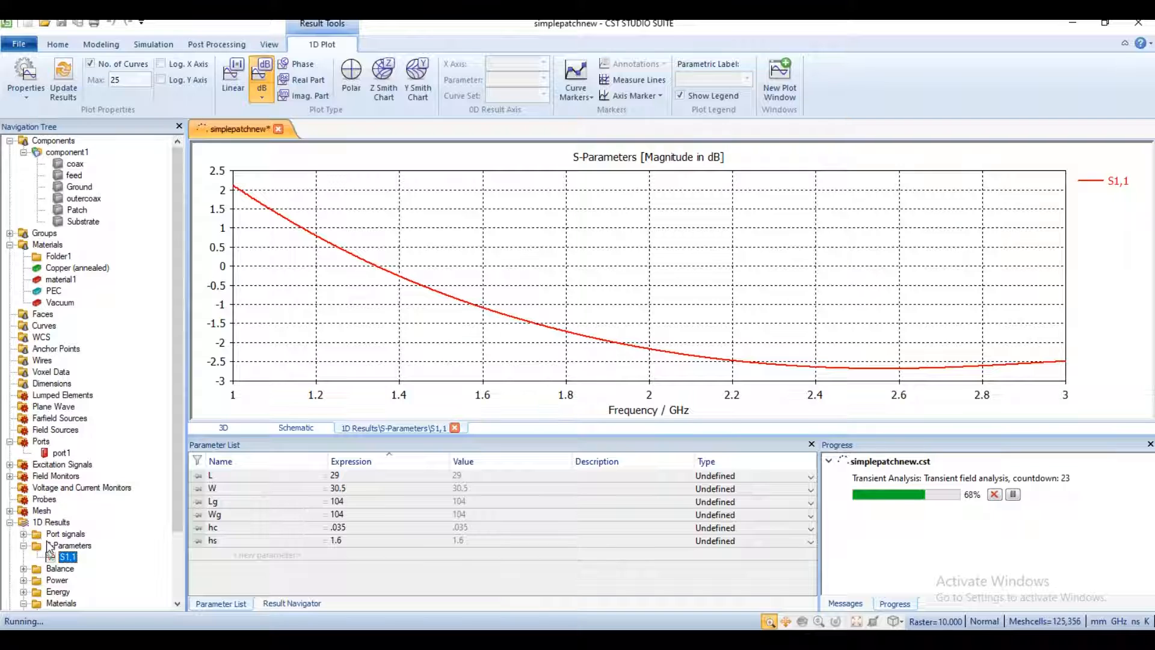
Step: Inspect component1 in the 3D view, looking at the patch and its feed point from the front
double_click(67, 151)
drag(687, 275, 755, 354)
drag(659, 341, 685, 325)
scroll(682, 295, down, 5)
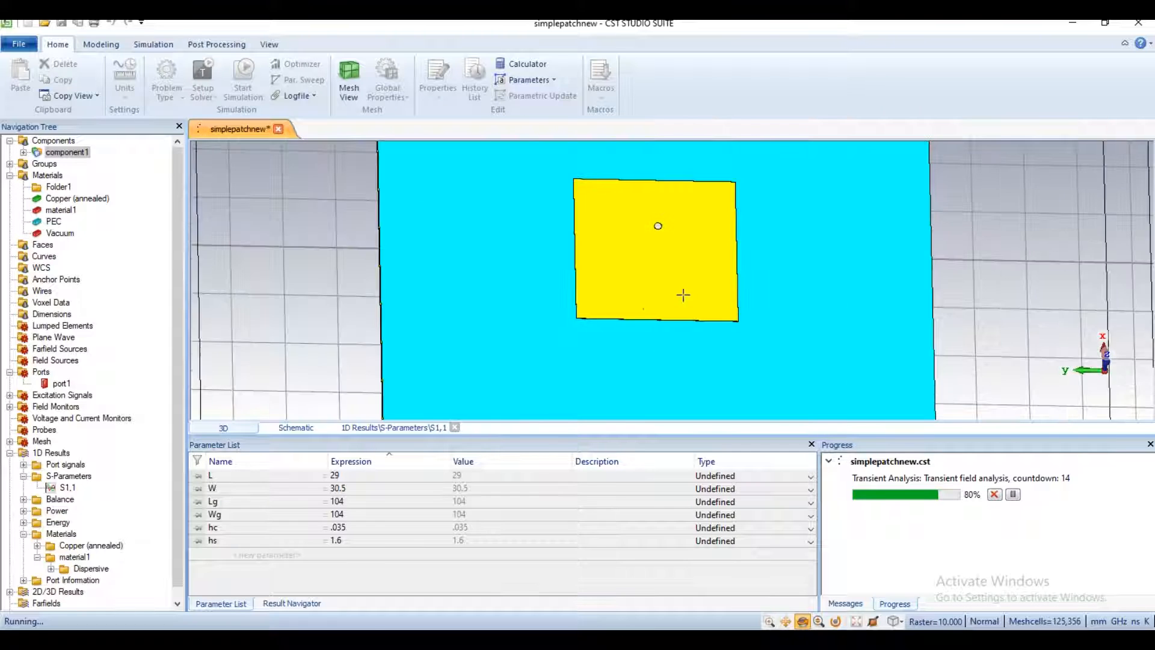
mouse_move(719, 330)
mouse_down()
mouse_move(740, 330)
mouse_move(730, 327)
mouse_move(797, 232)
mouse_move(773, 190)
mouse_move(791, 191)
mouse_move(624, 239)
mouse_move(506, 252)
mouse_move(530, 295)
mouse_move(1126, 325)
mouse_move(806, 128)
mouse_move(665, 273)
mouse_up()
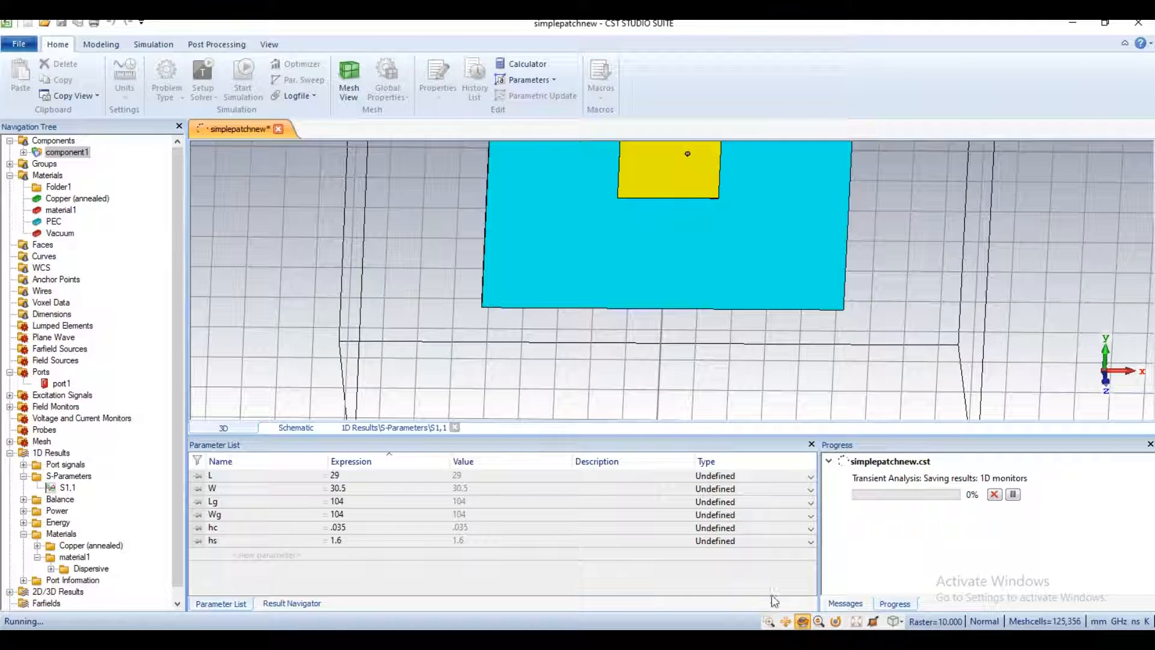
drag(664, 227, 663, 333)
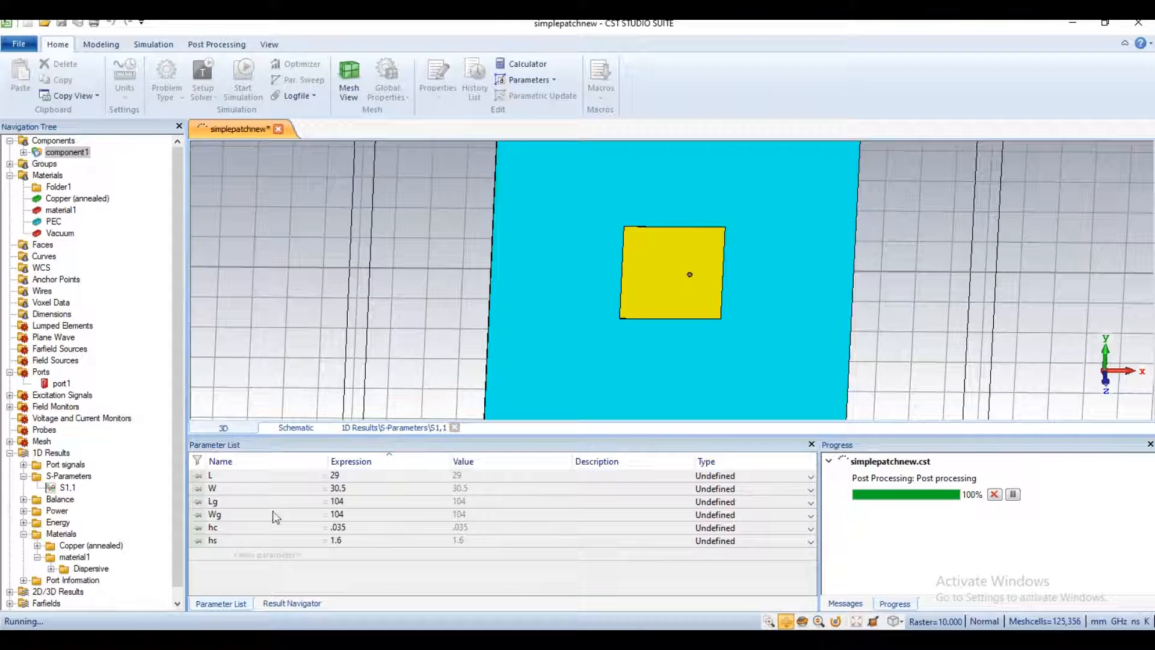
Step: Display the S1,1 magnitude plot in dB from the finished simulation
click(62, 490)
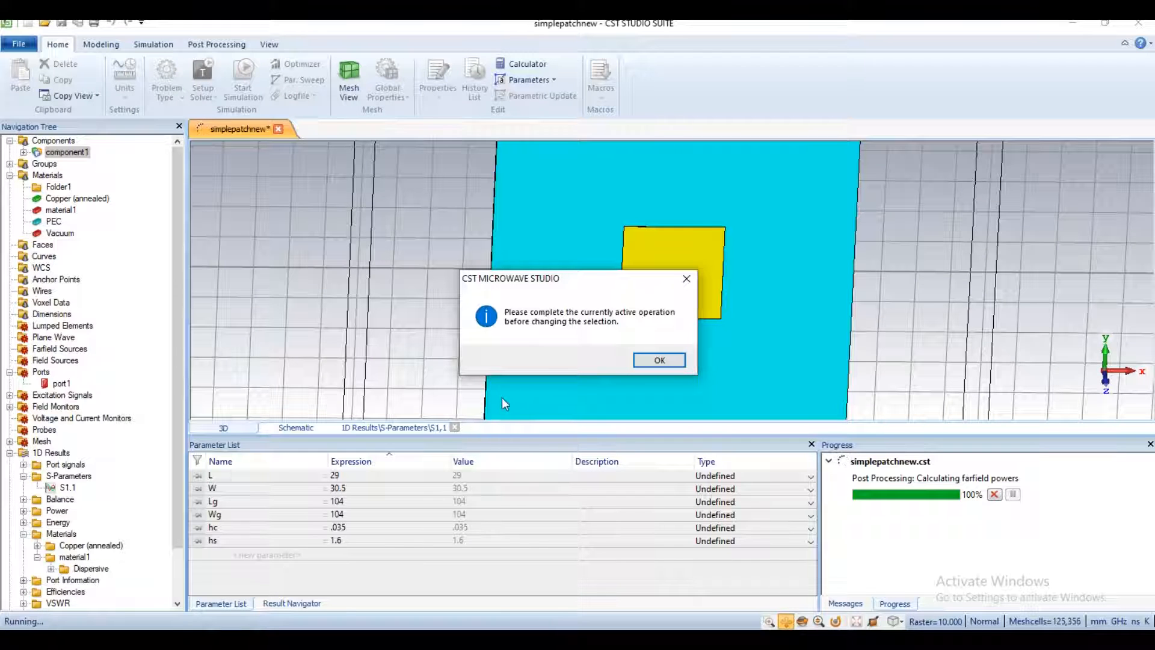
click(658, 360)
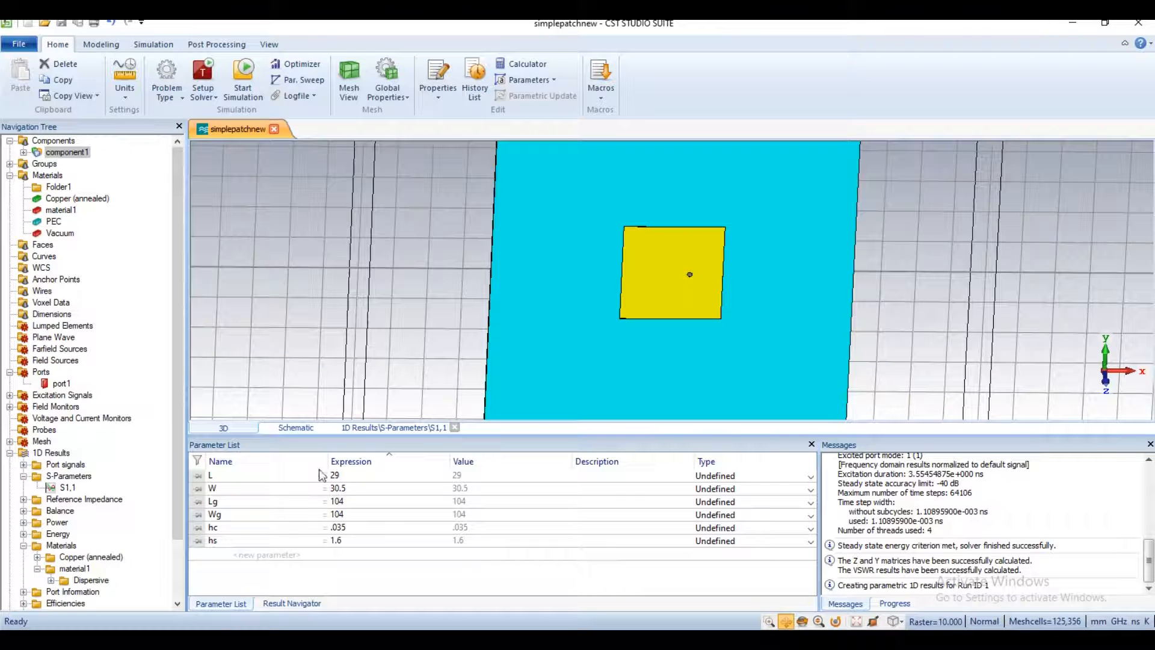
click(68, 490)
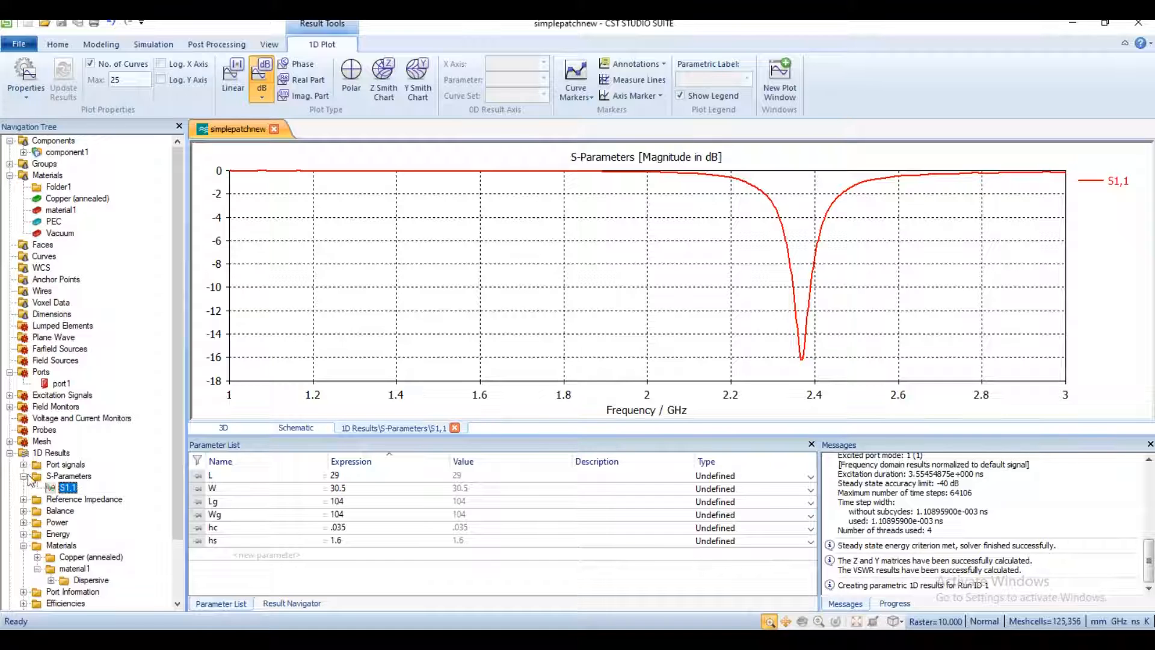
click(67, 152)
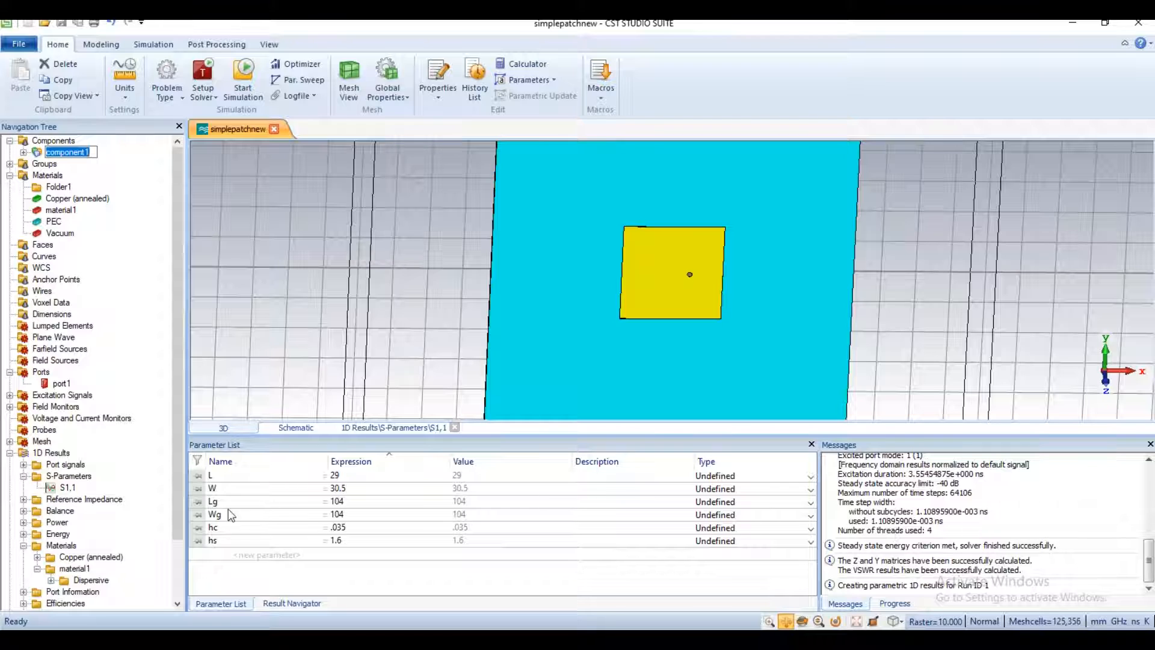
click(24, 477)
click(24, 477)
click(24, 477)
click(68, 488)
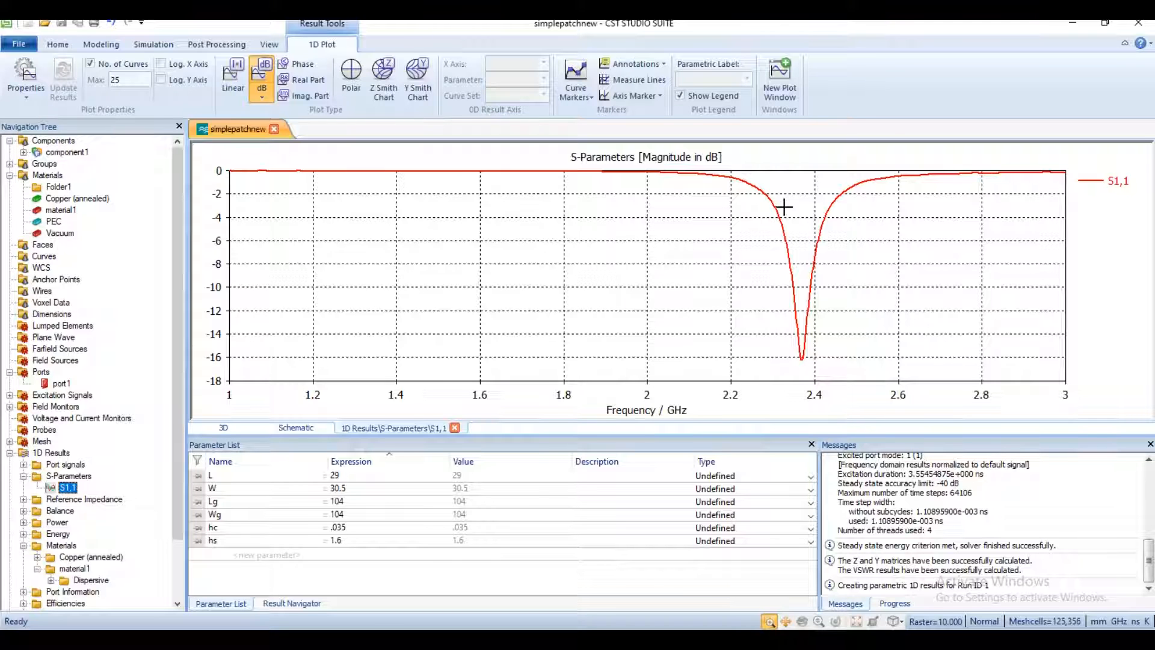
Step: Place a curve marker at the lowest point of the S1,1 curve, and return to the 3D view of component1
right_click(764, 246)
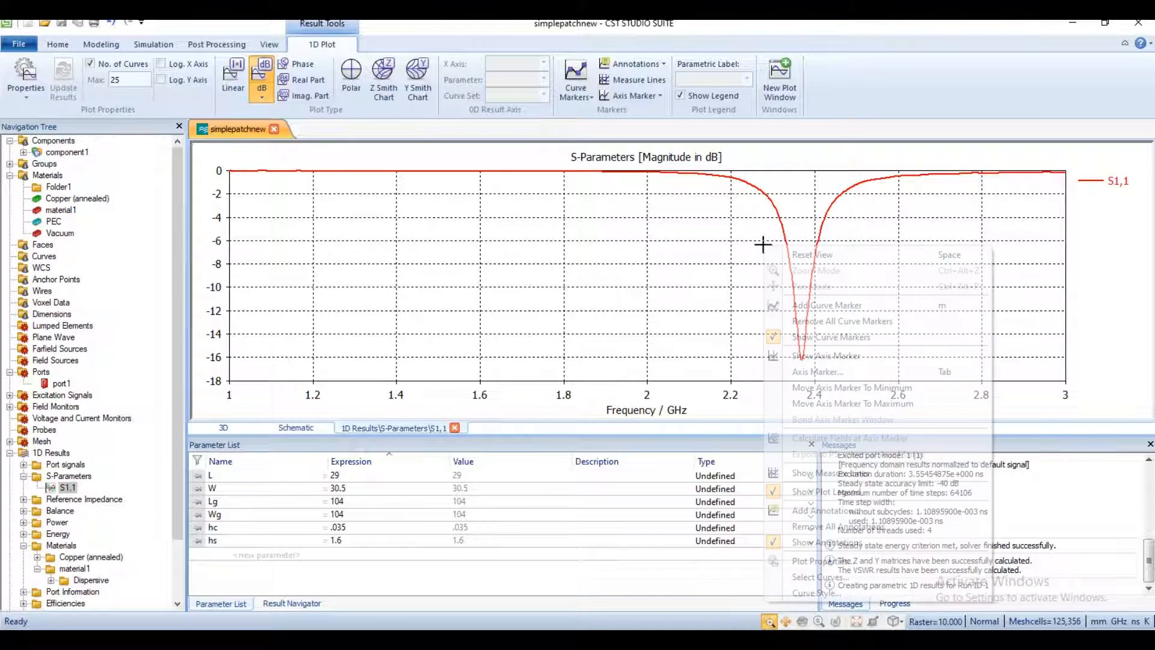
click(836, 308)
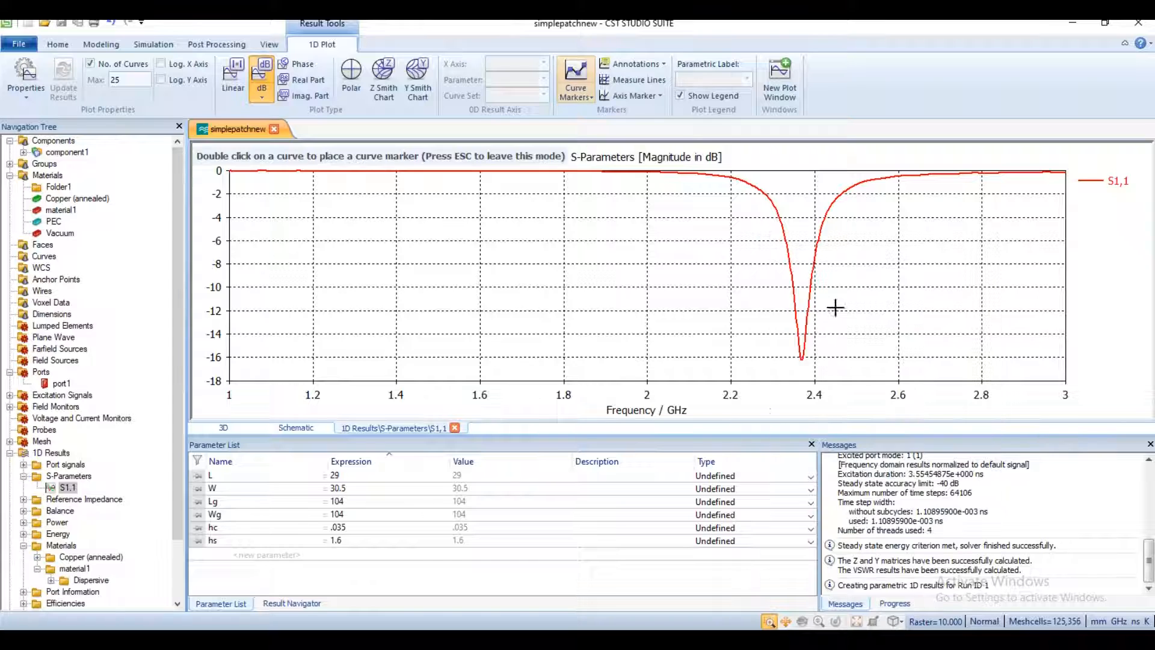
double_click(802, 359)
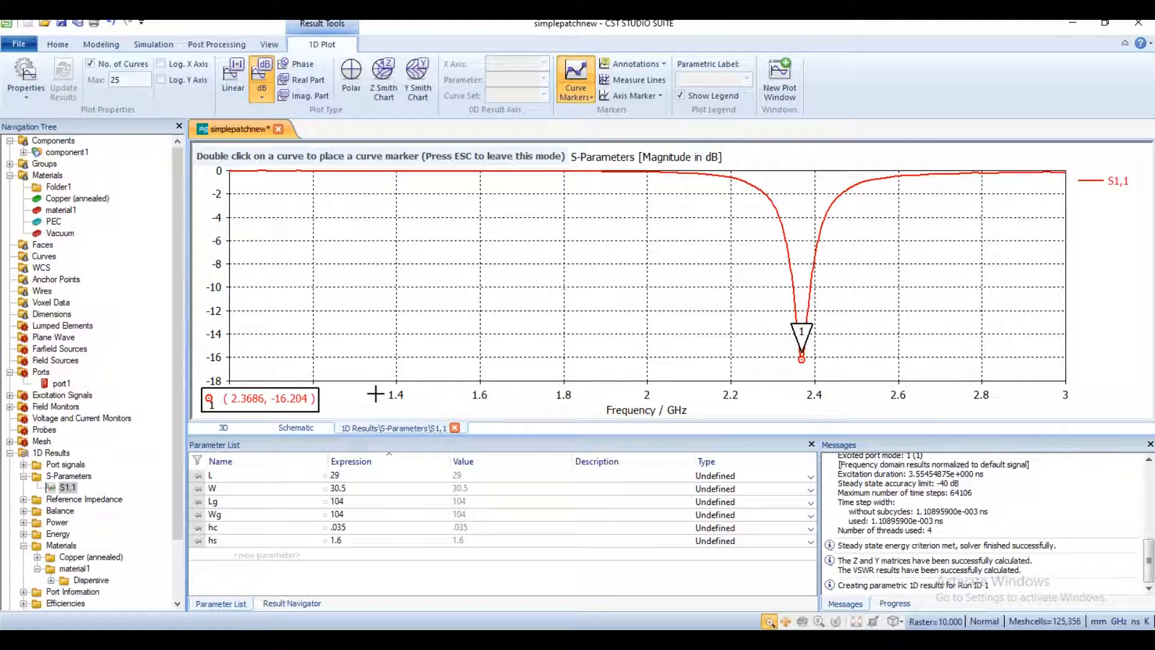
click(67, 153)
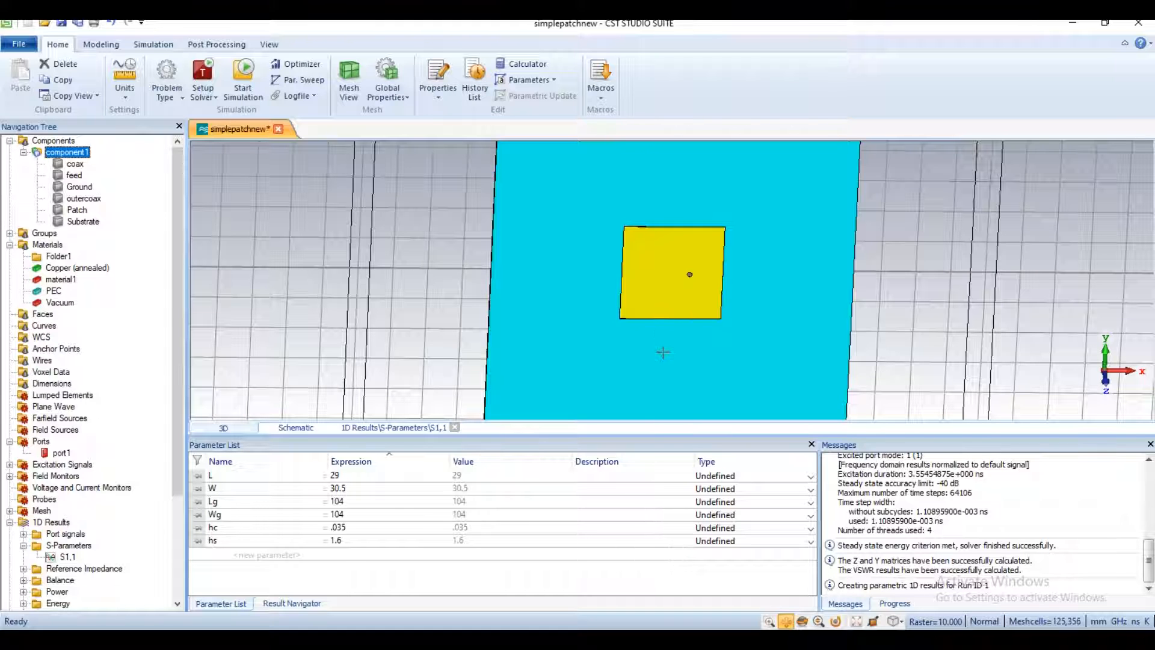
drag(655, 357, 650, 318)
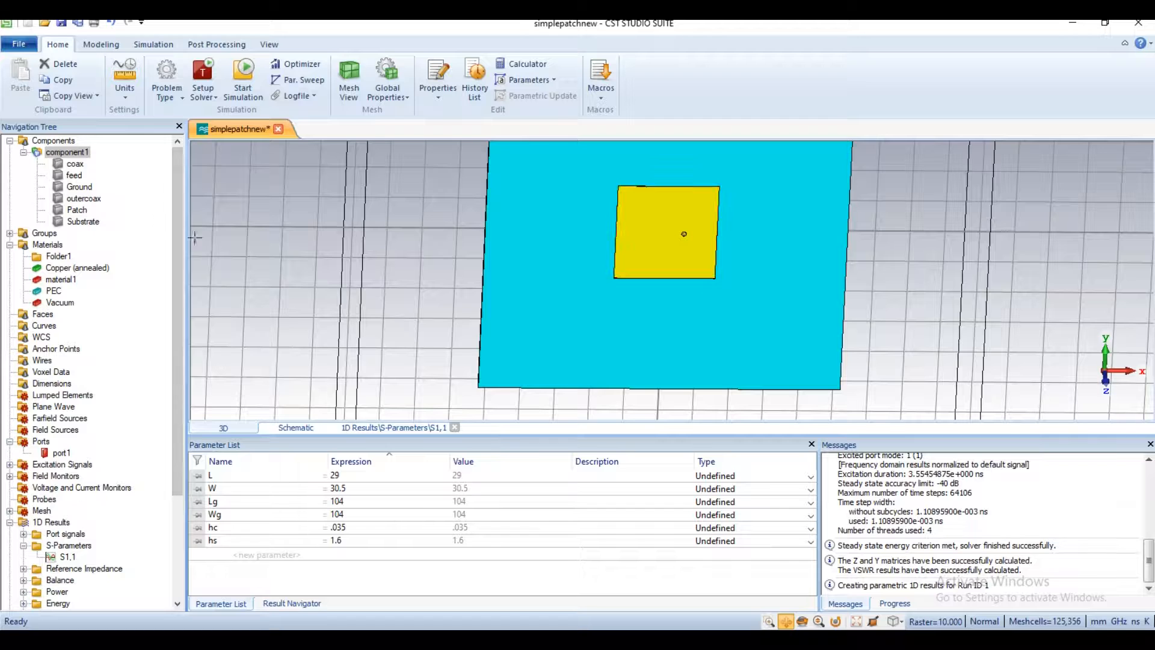